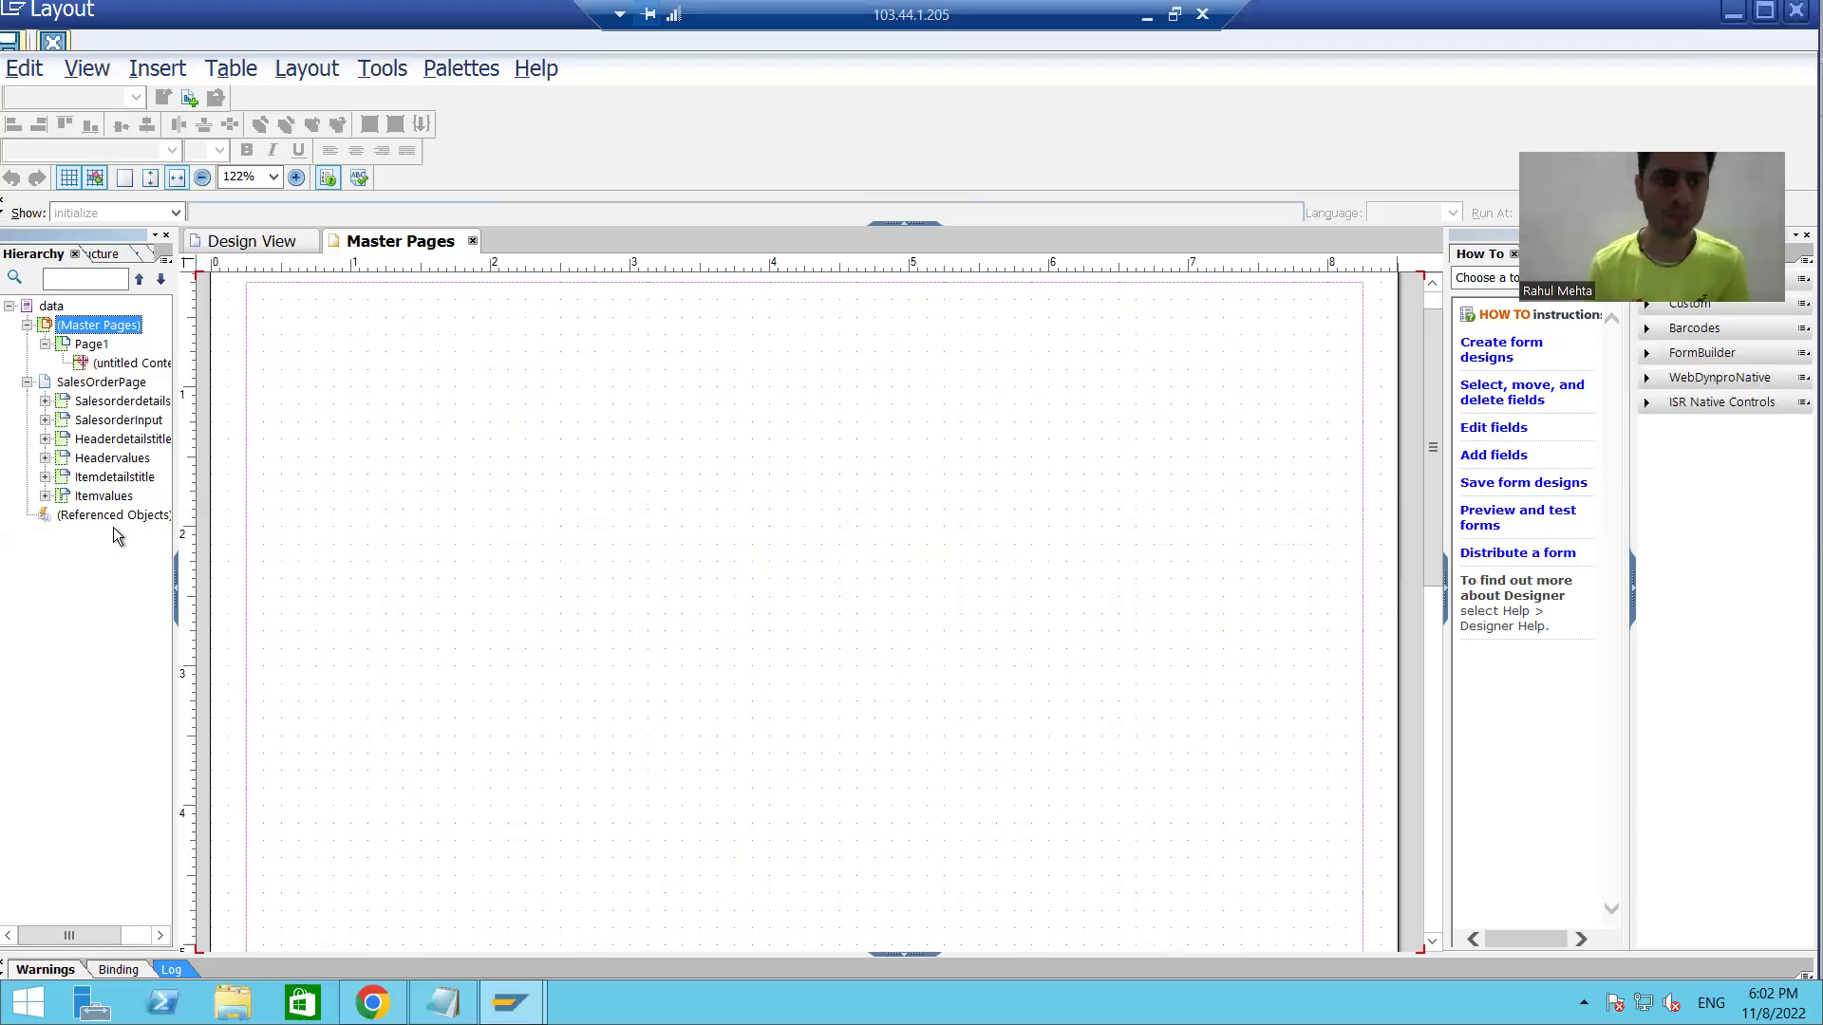
Review the form hierarchy by expanding and collapsing SalesOrderPage, its subforms and Master Pages.
left_click(26, 381)
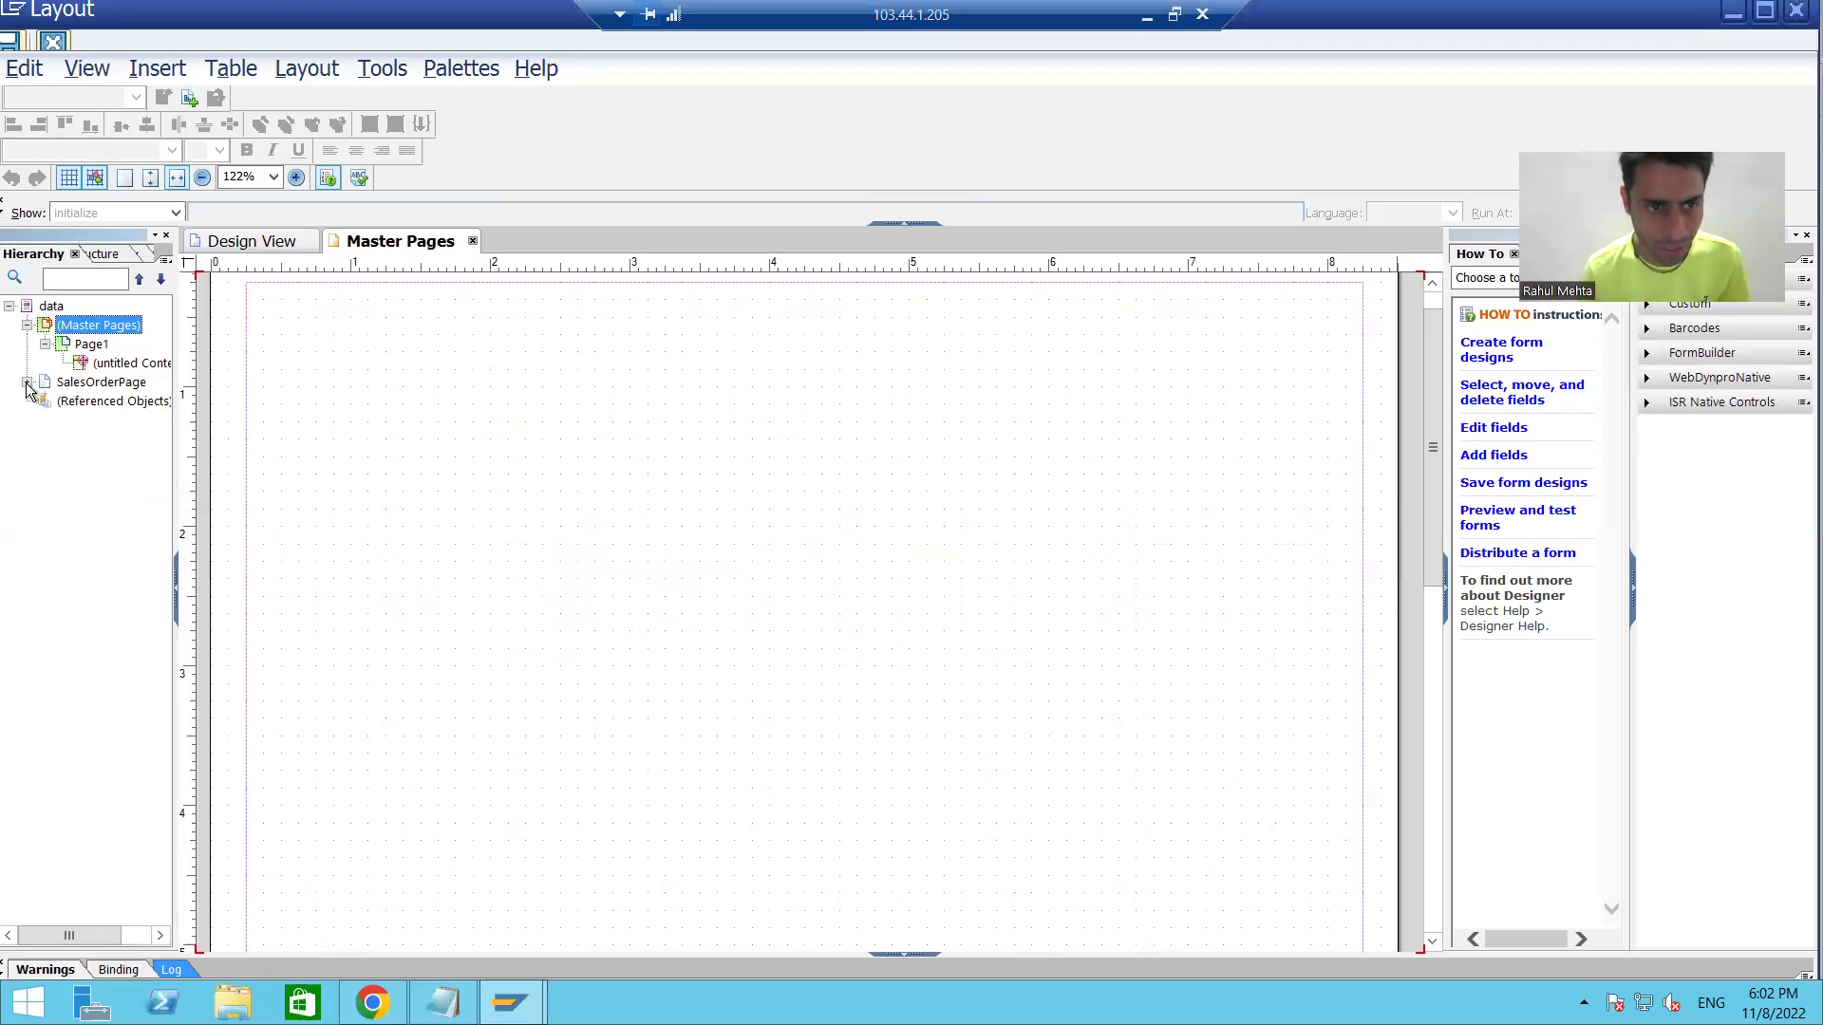
left_click(26, 325)
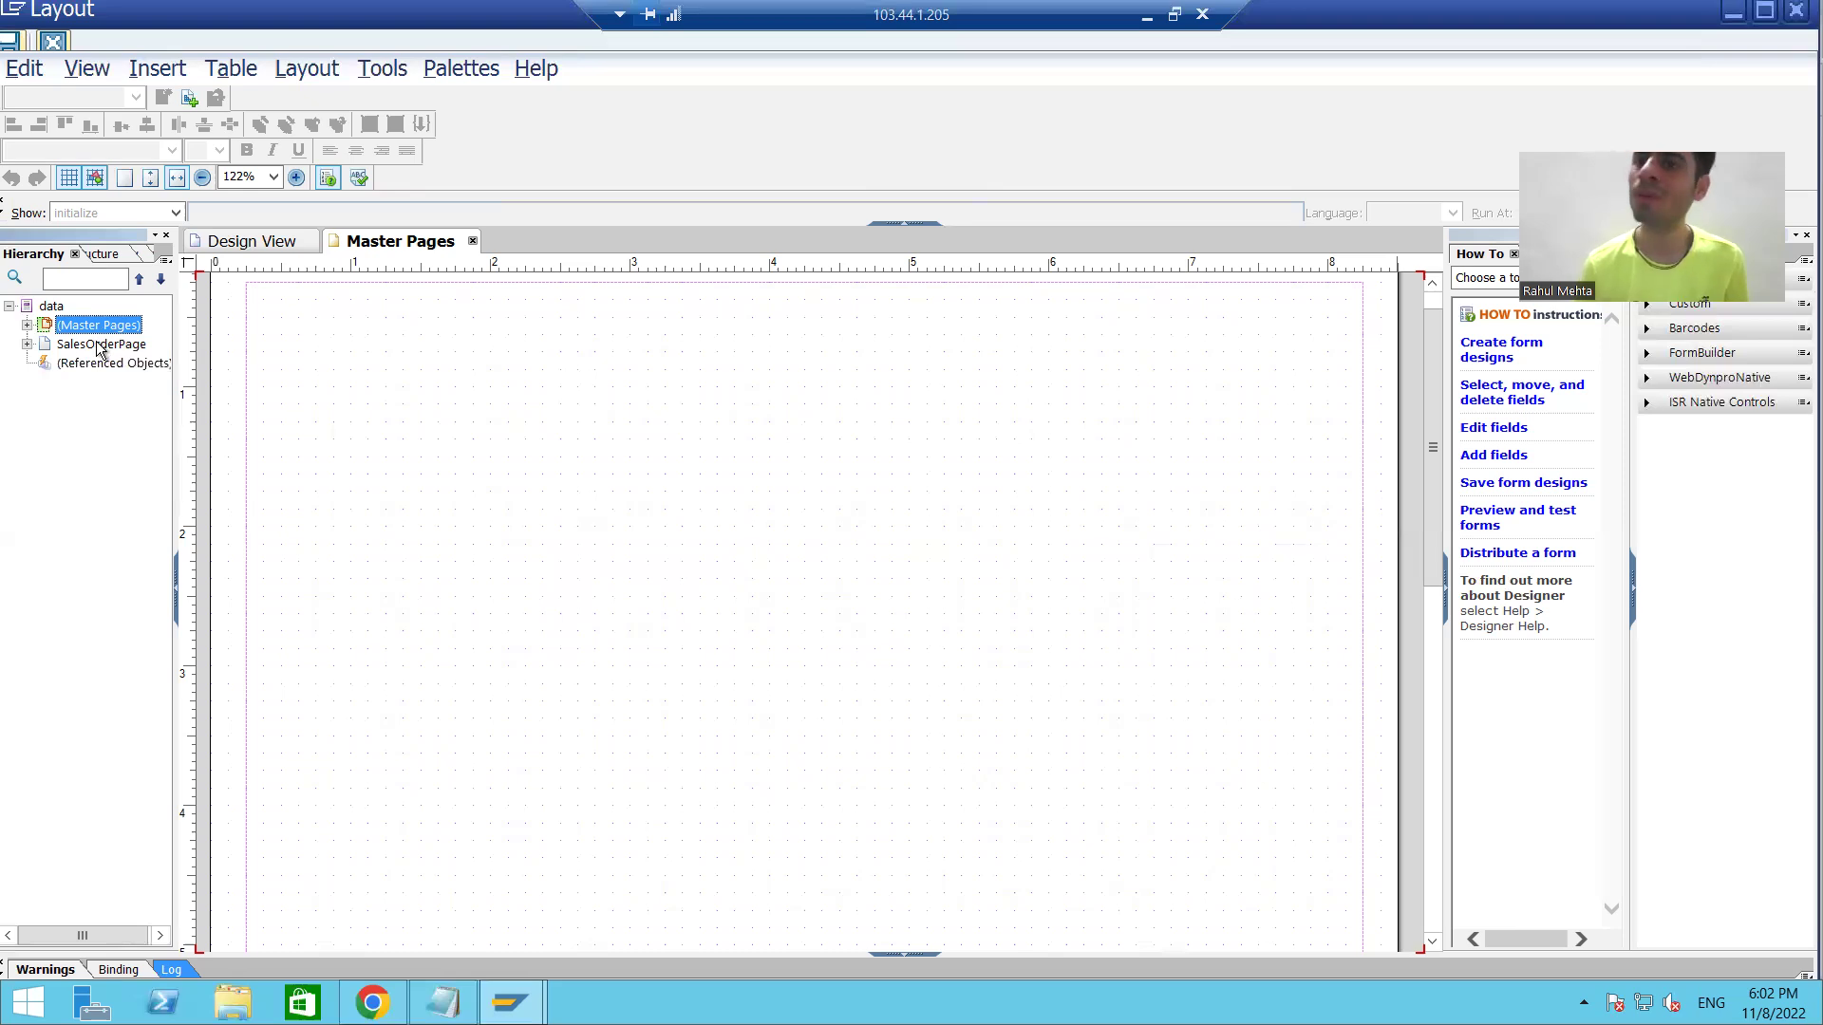
left_click(27, 344)
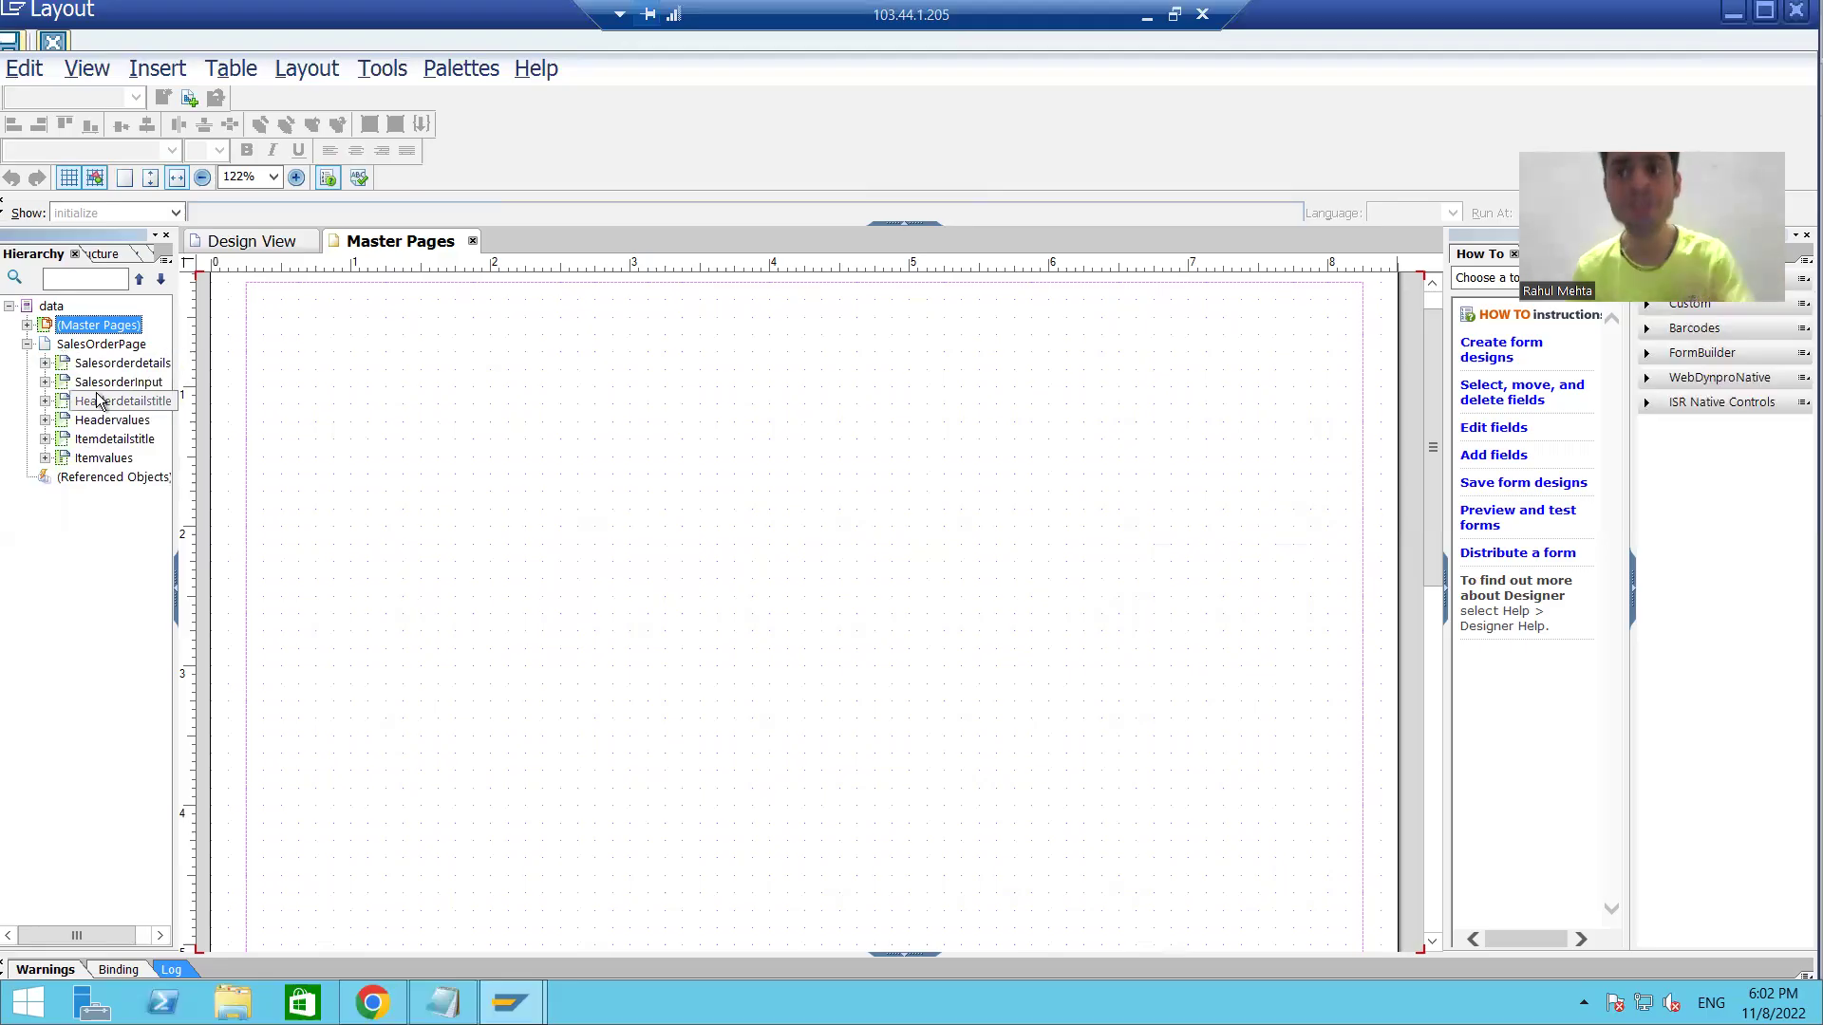
left_click(44, 363)
left_click(45, 402)
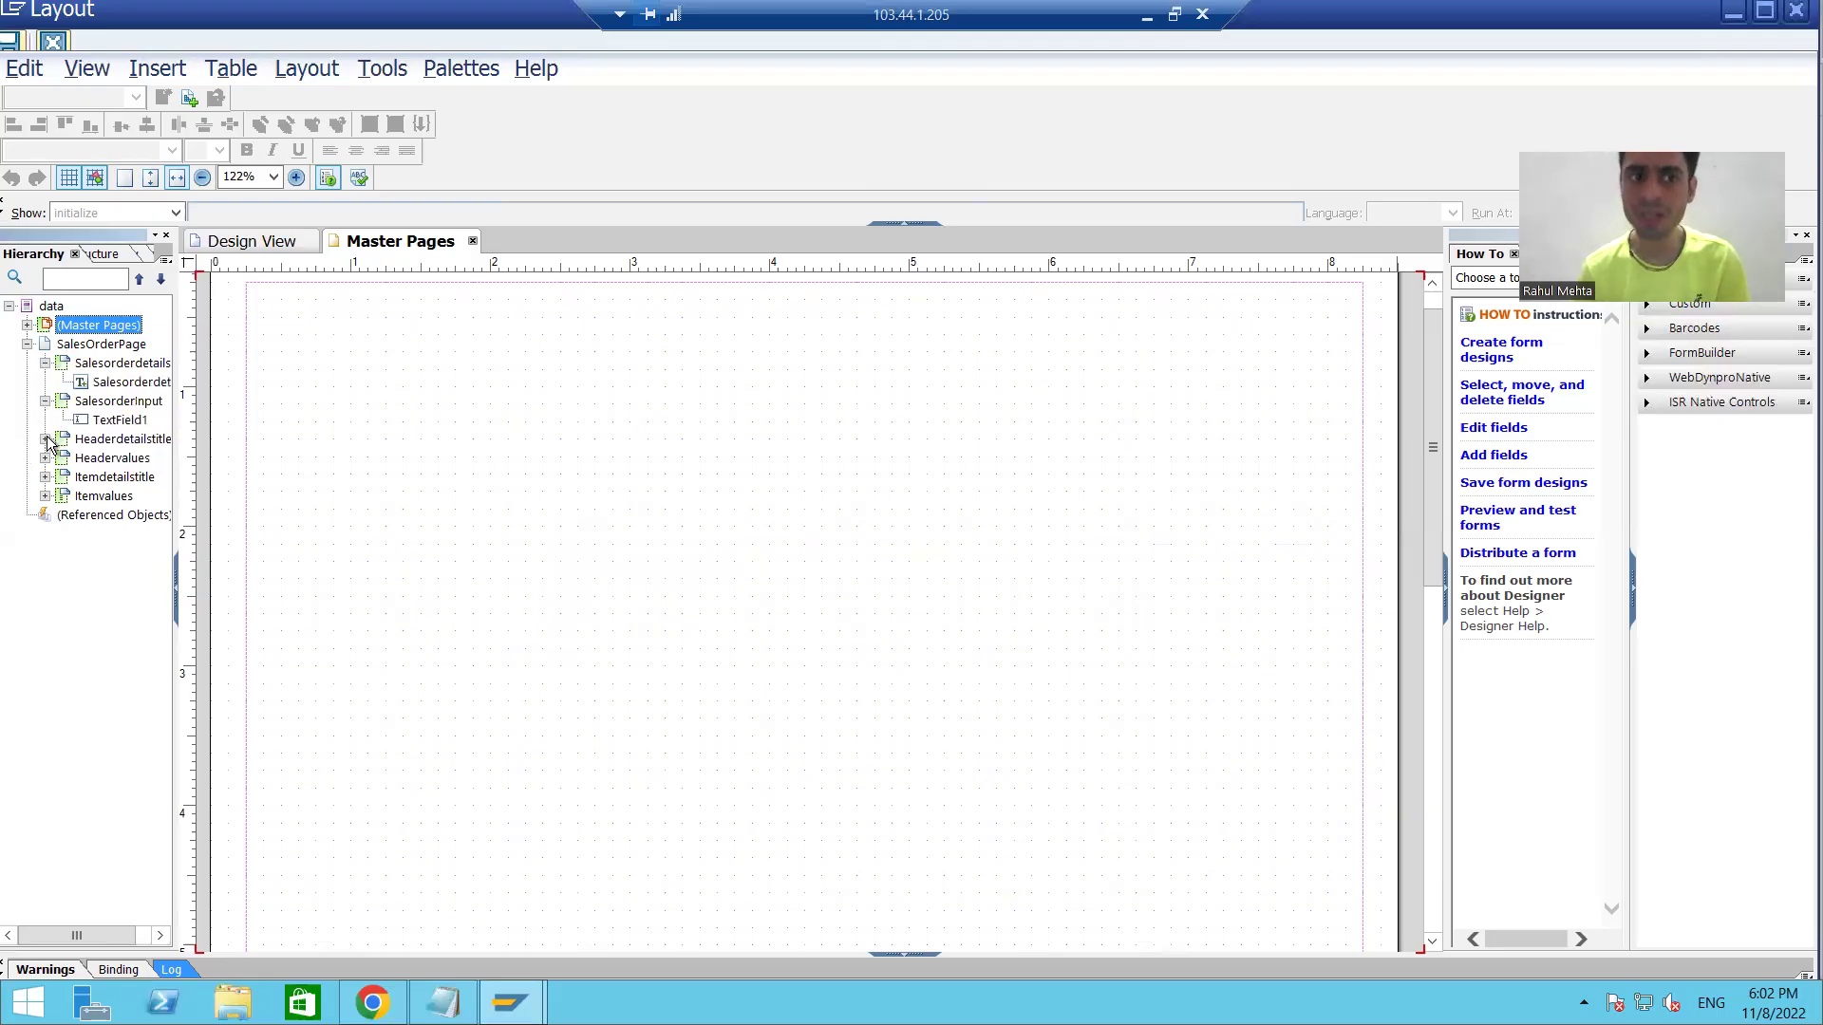
left_click(45, 439)
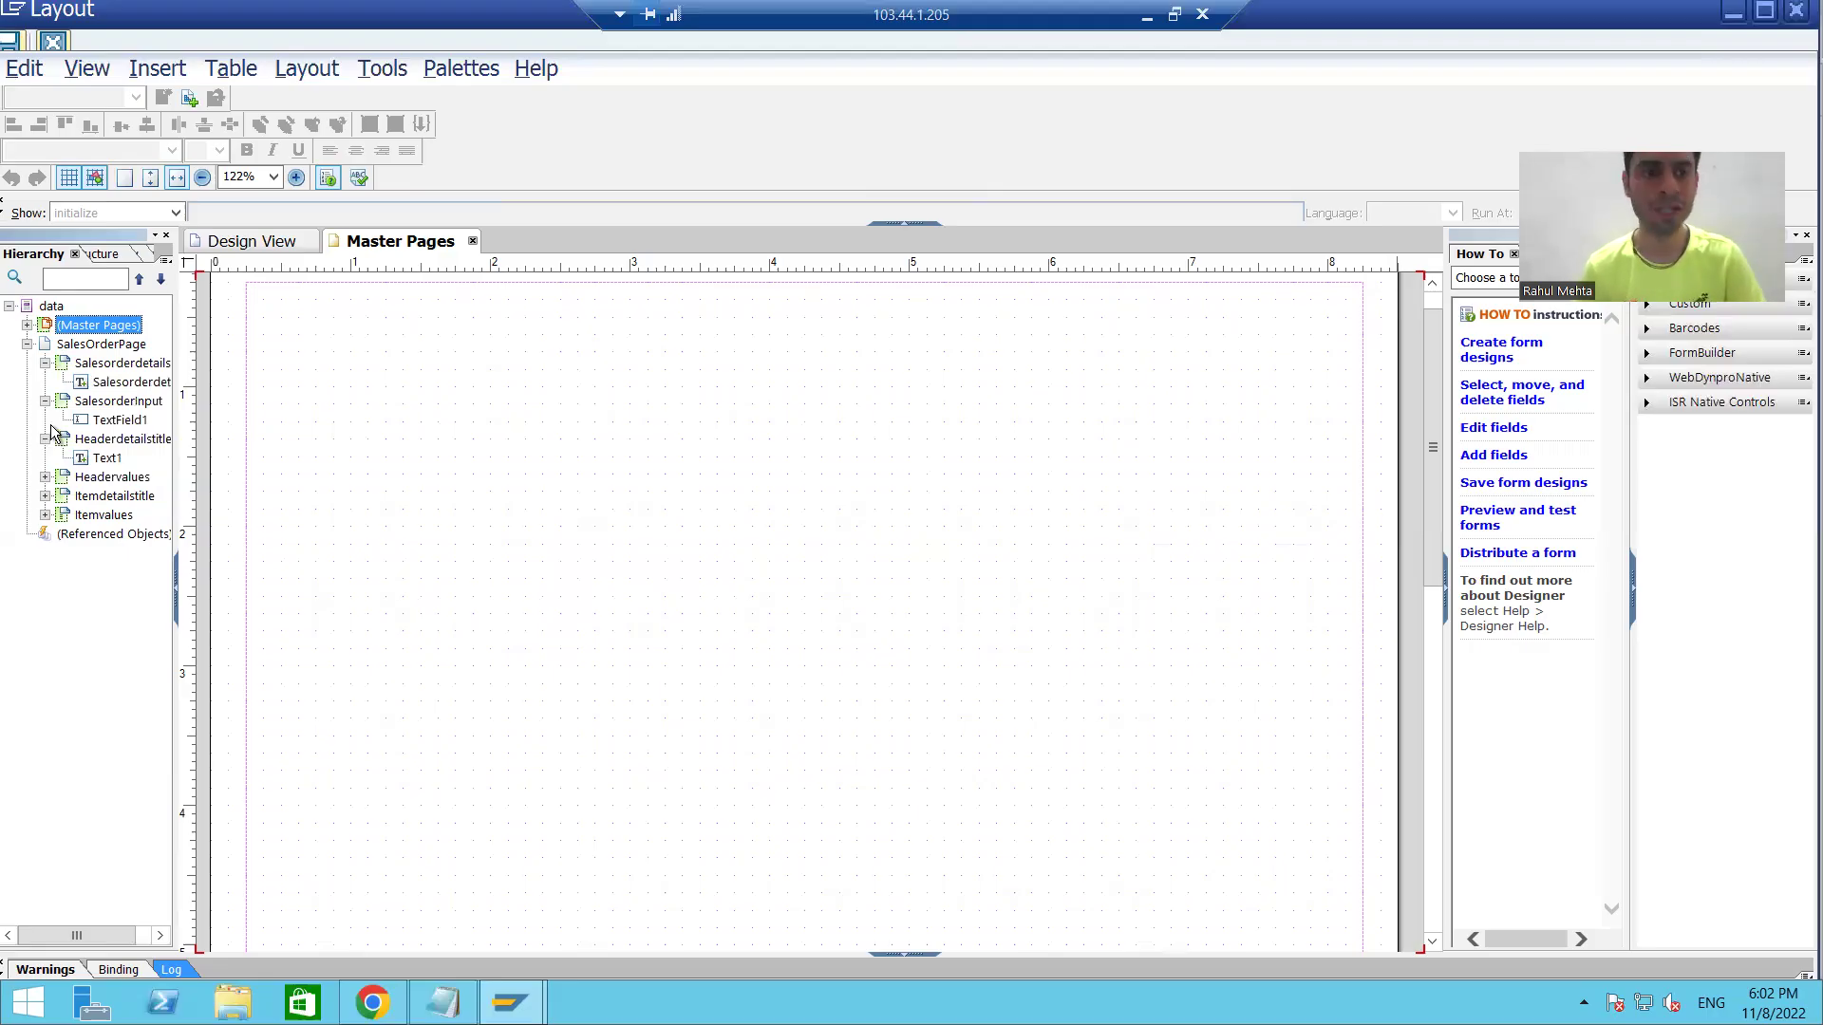
left_click(28, 345)
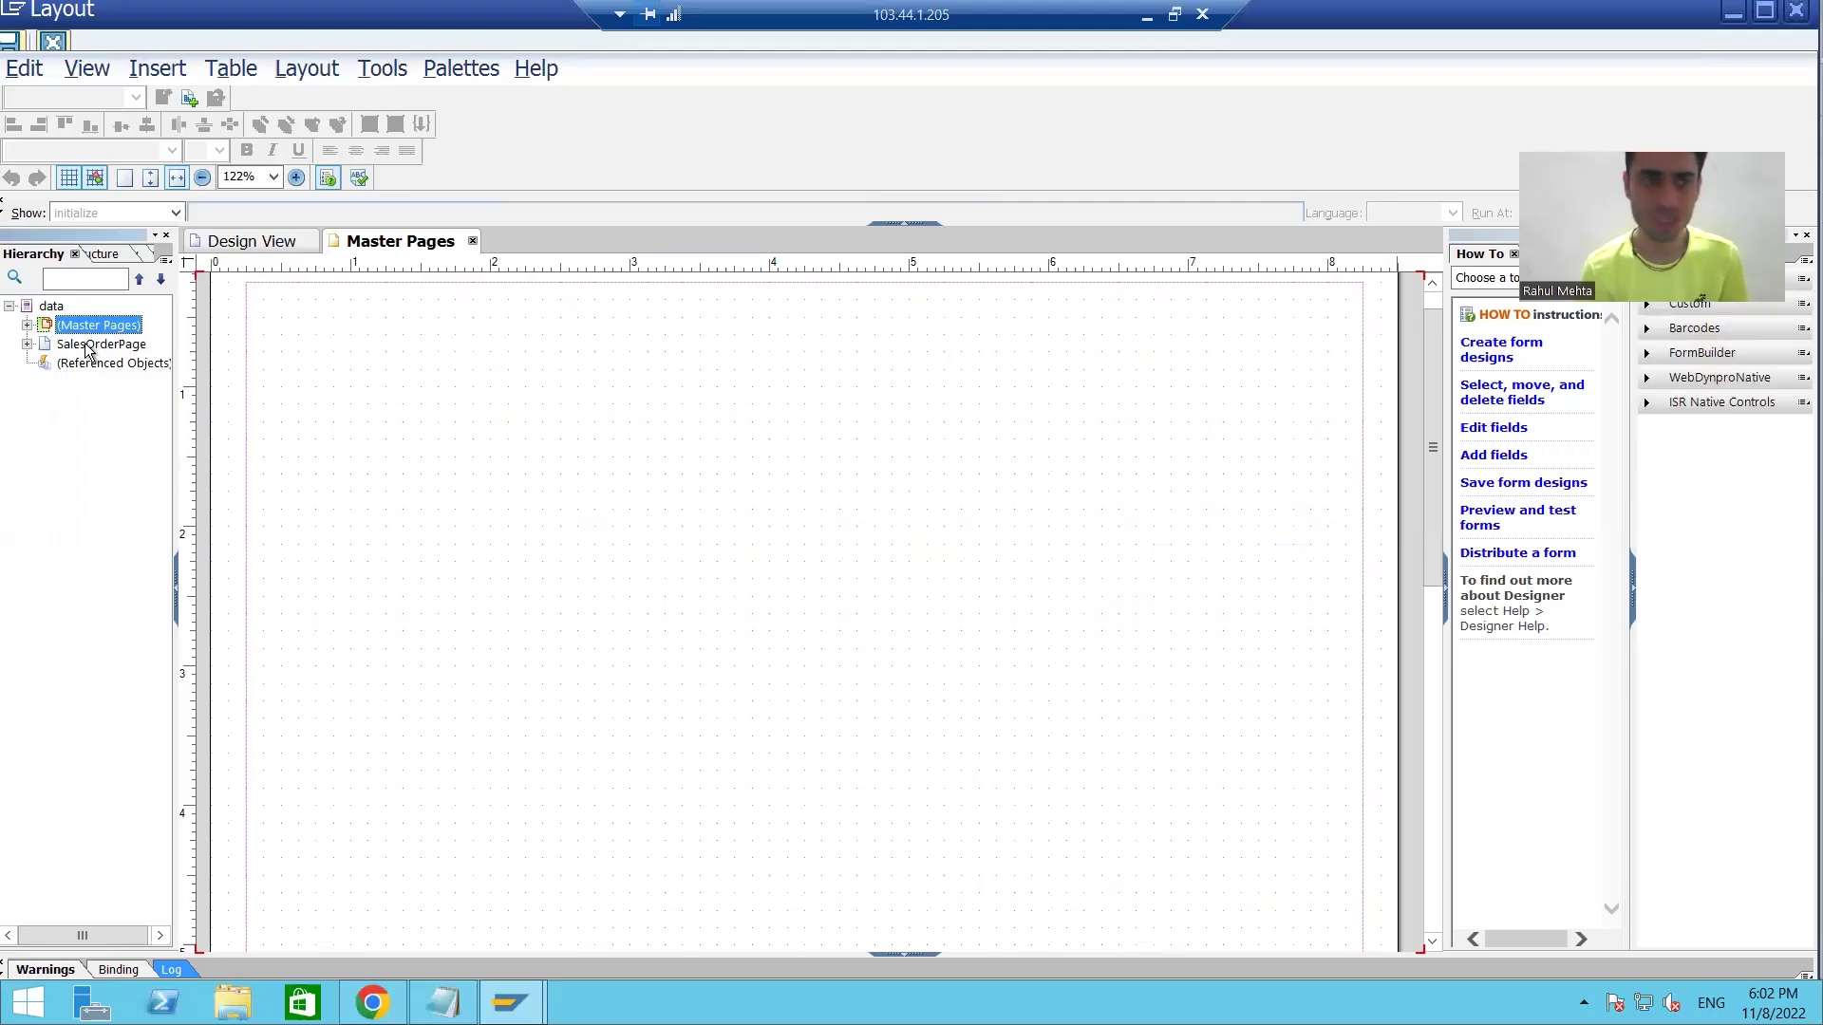
left_click(26, 325)
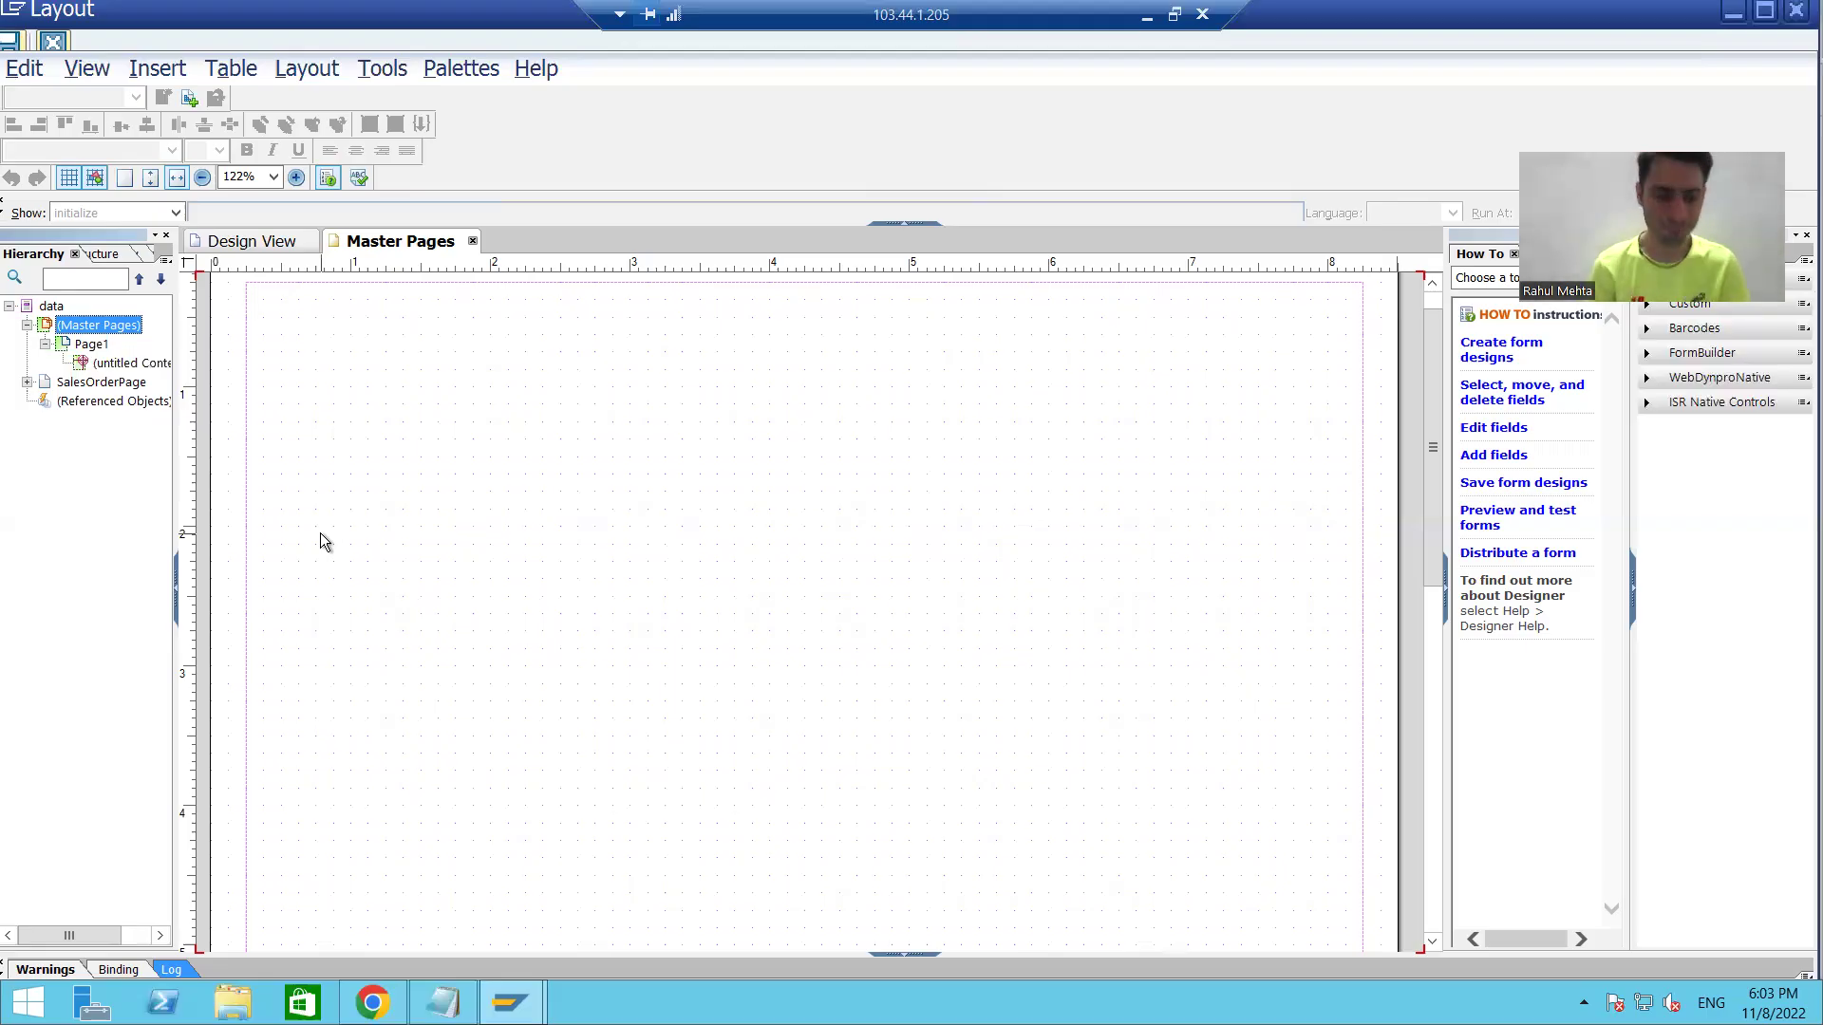
Preview the desktop's Capgemini Logo image in Windows Photo Viewer, then close it.
key("super+d")
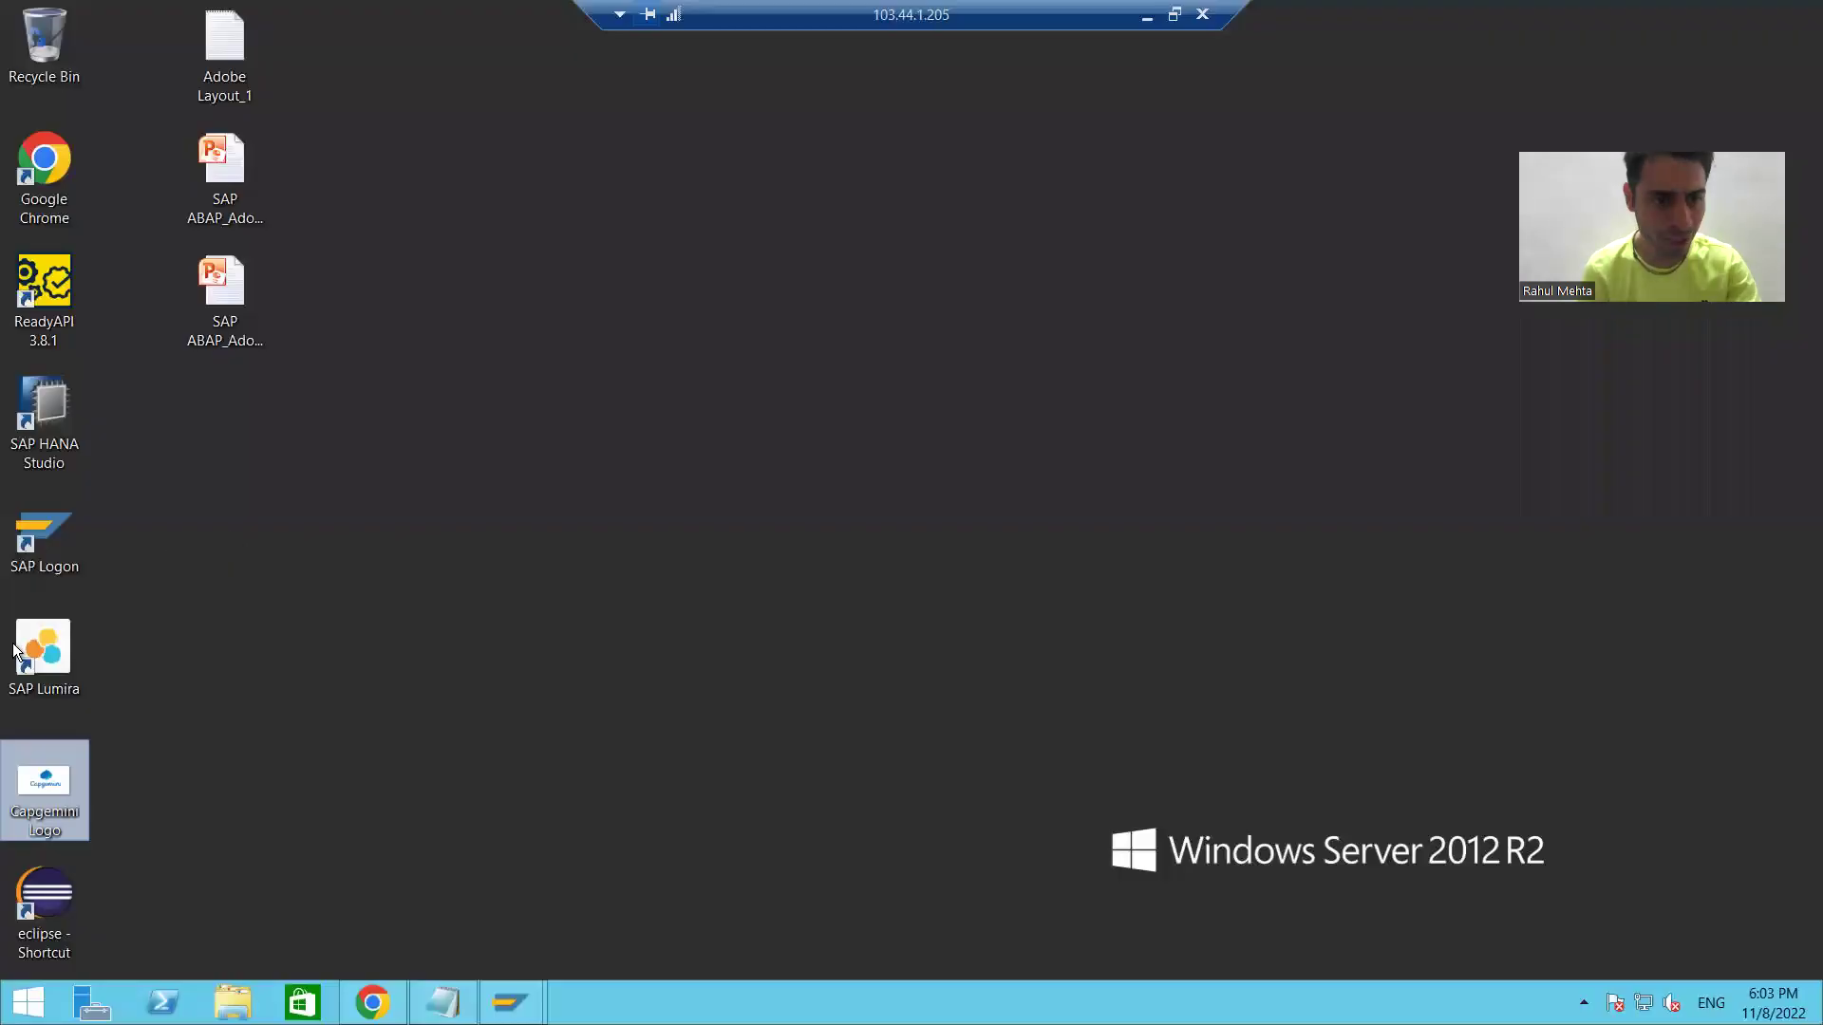
double_click(55, 789)
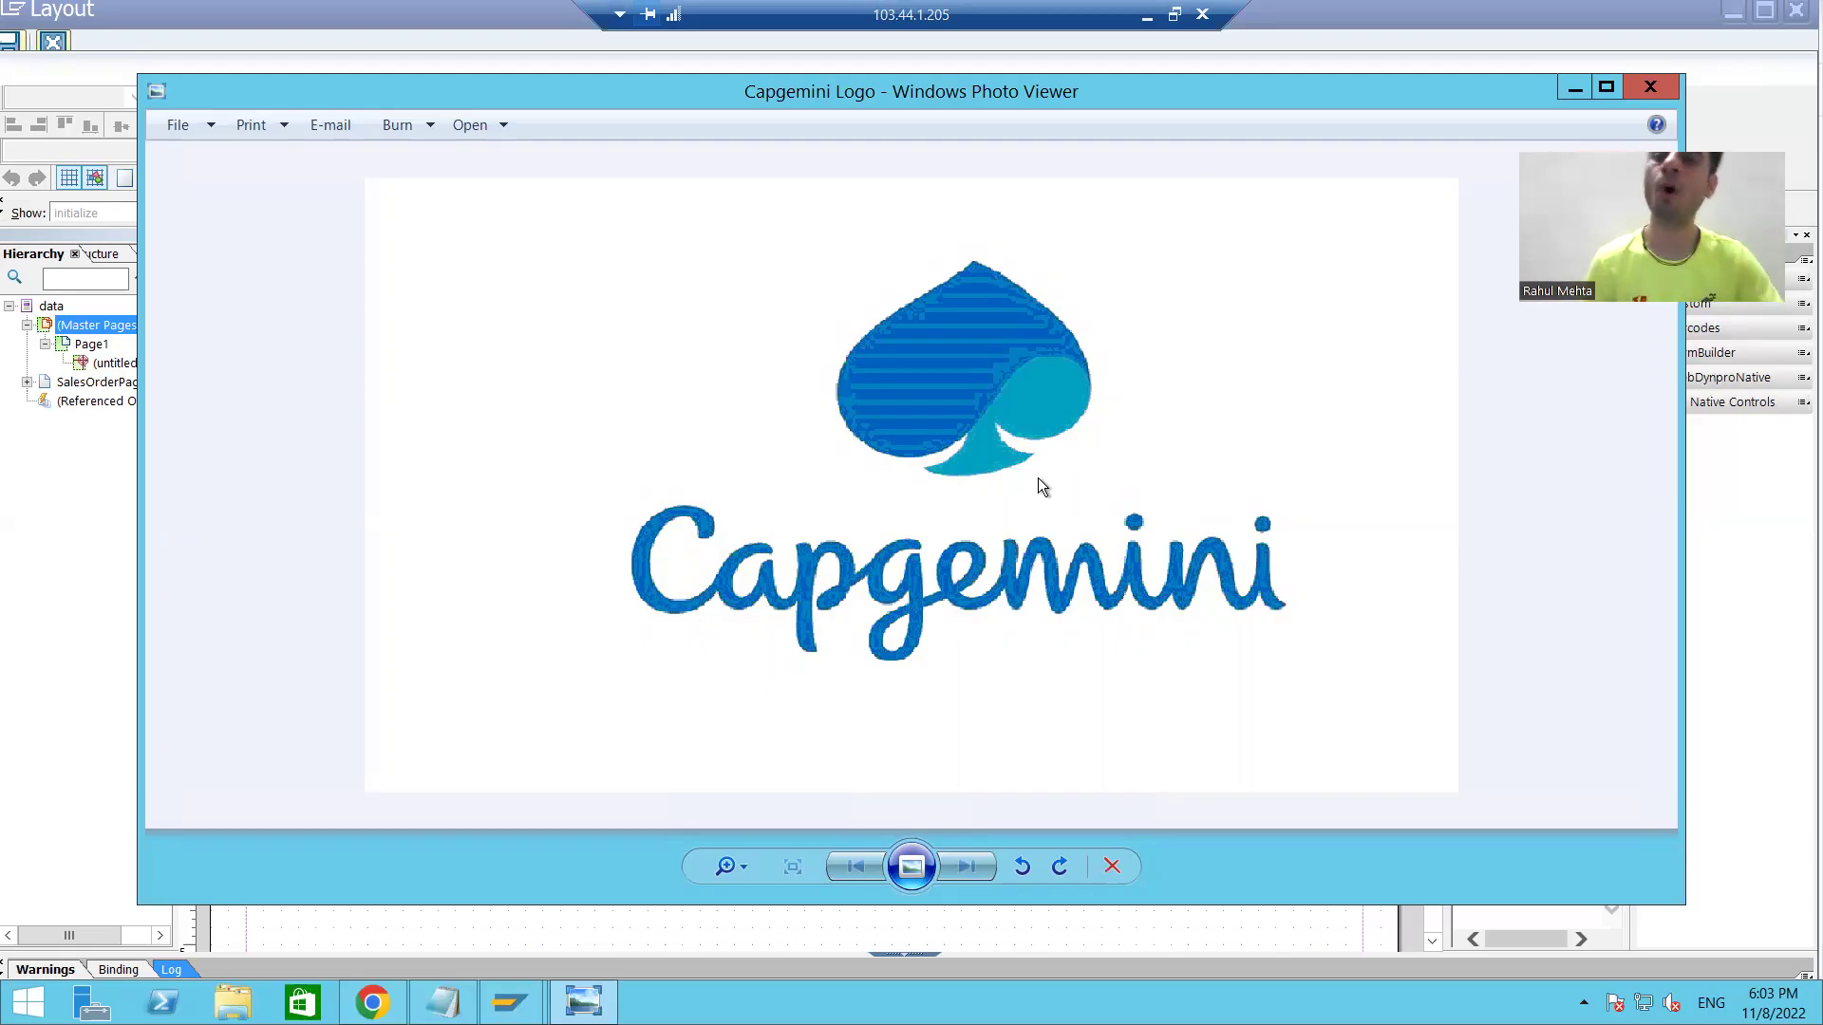
left_click(1650, 87)
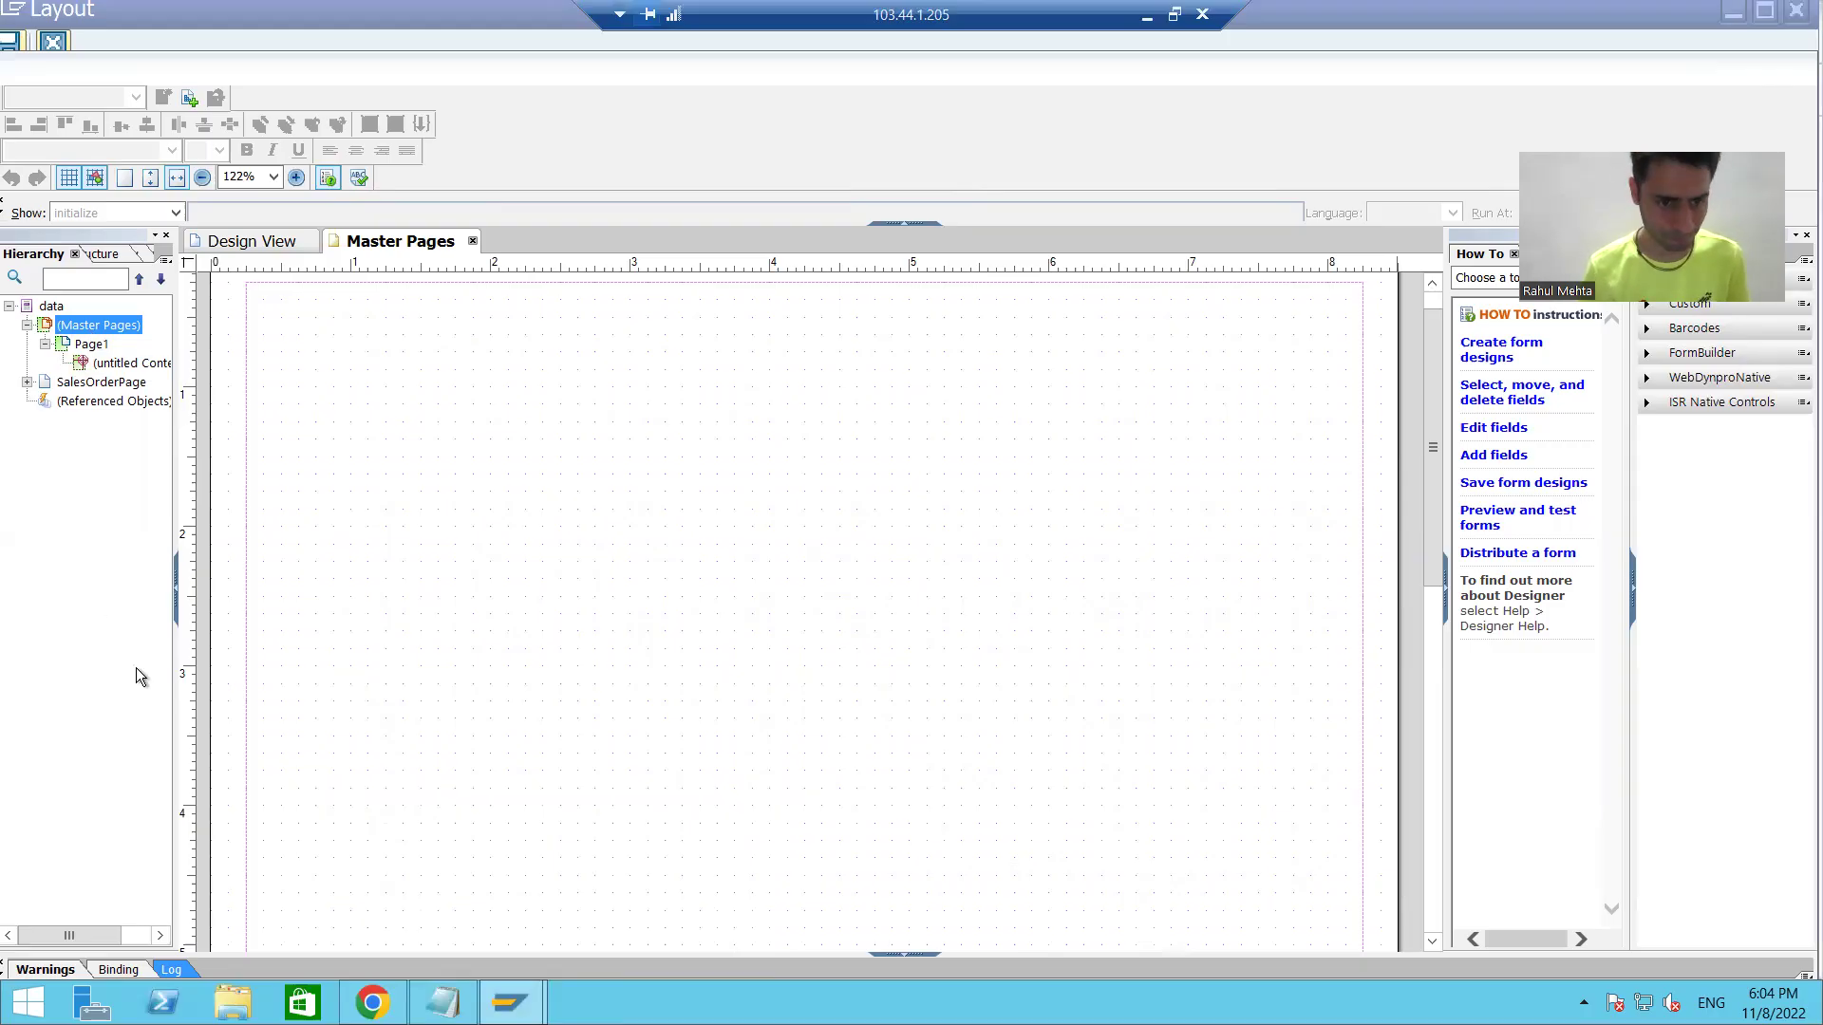
Insert a Standard Image object (Image1) and move it to the master page's top-right corner.
left_click_drag(1432, 458, 1426, 389)
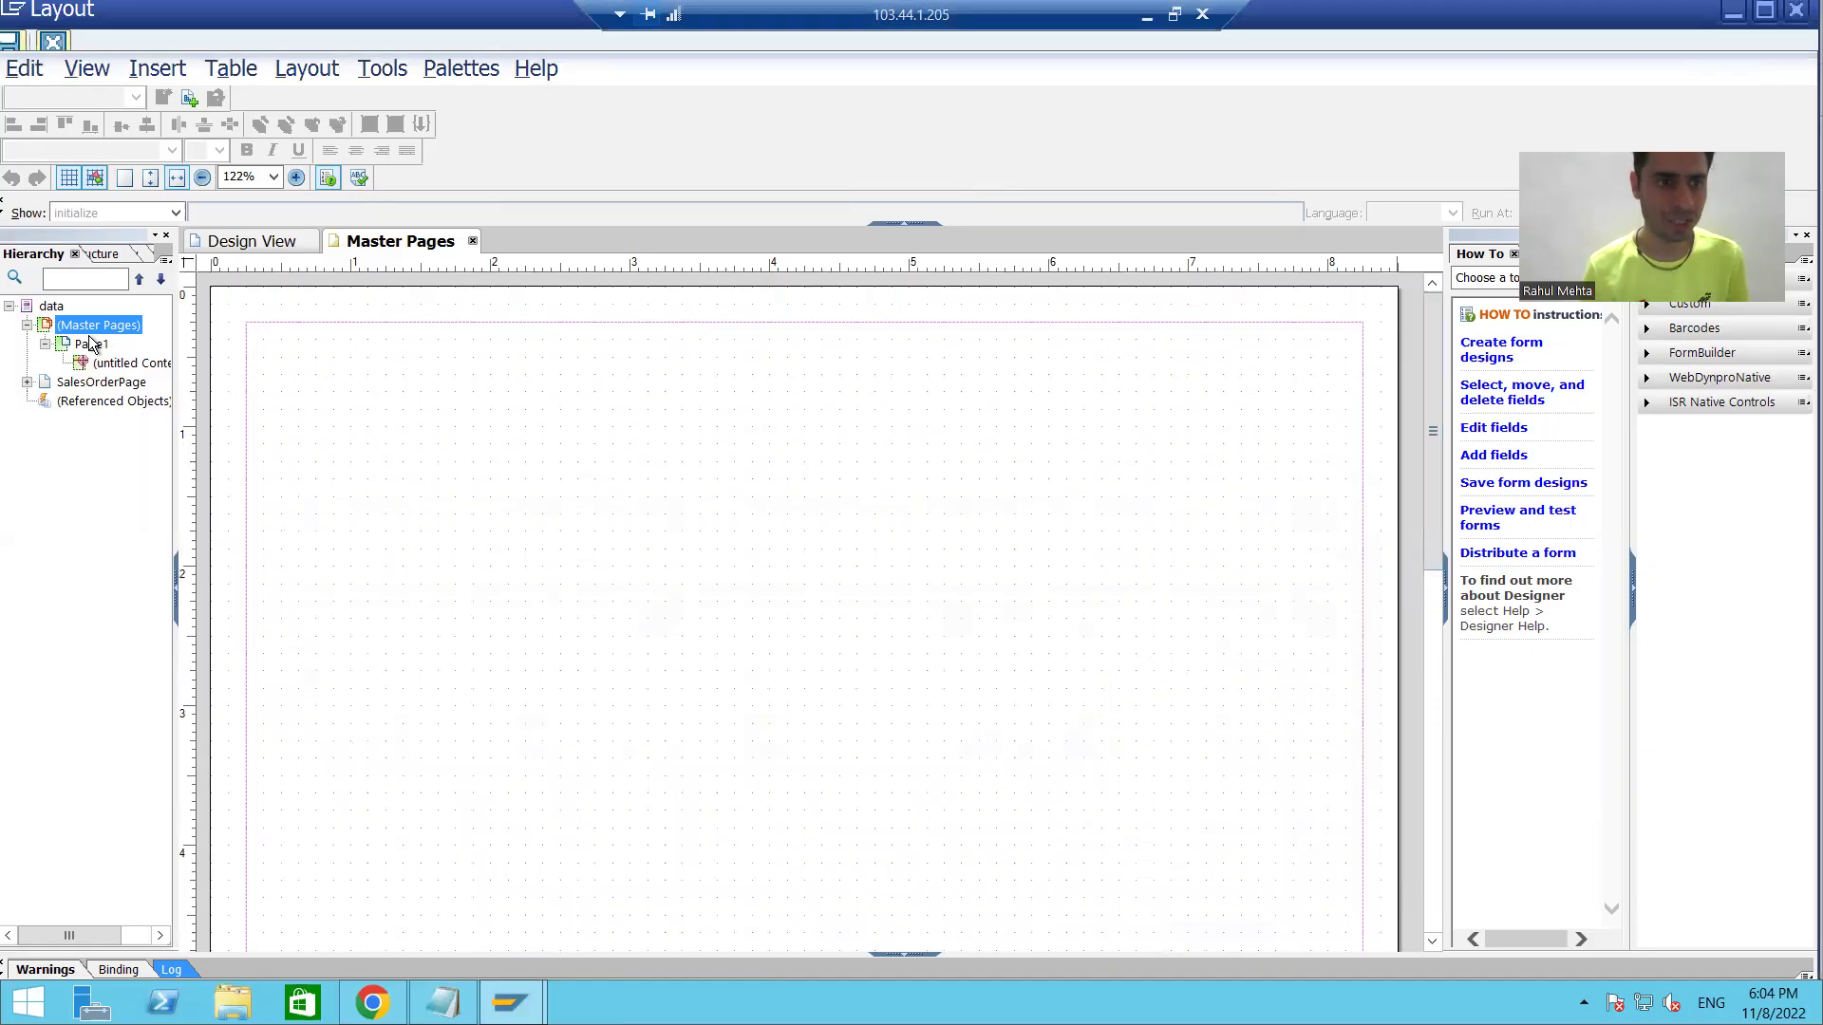
left_click(154, 76)
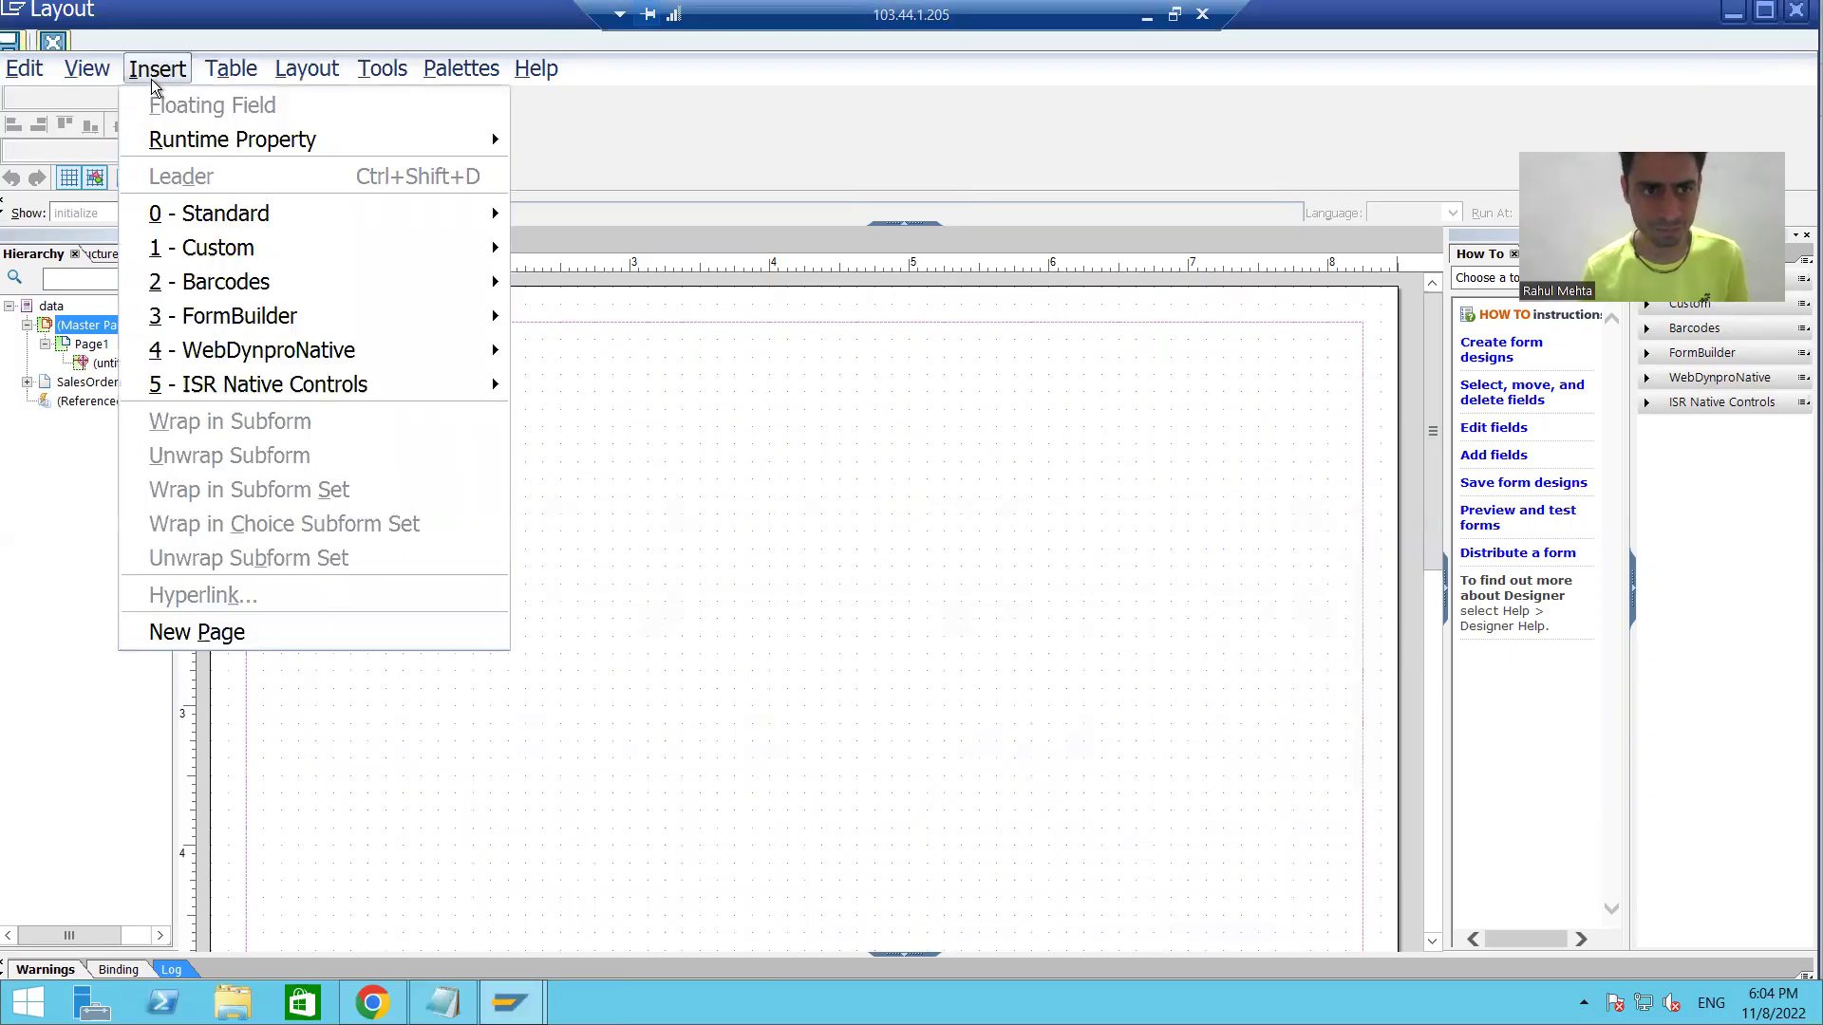
mouse_move(196, 217)
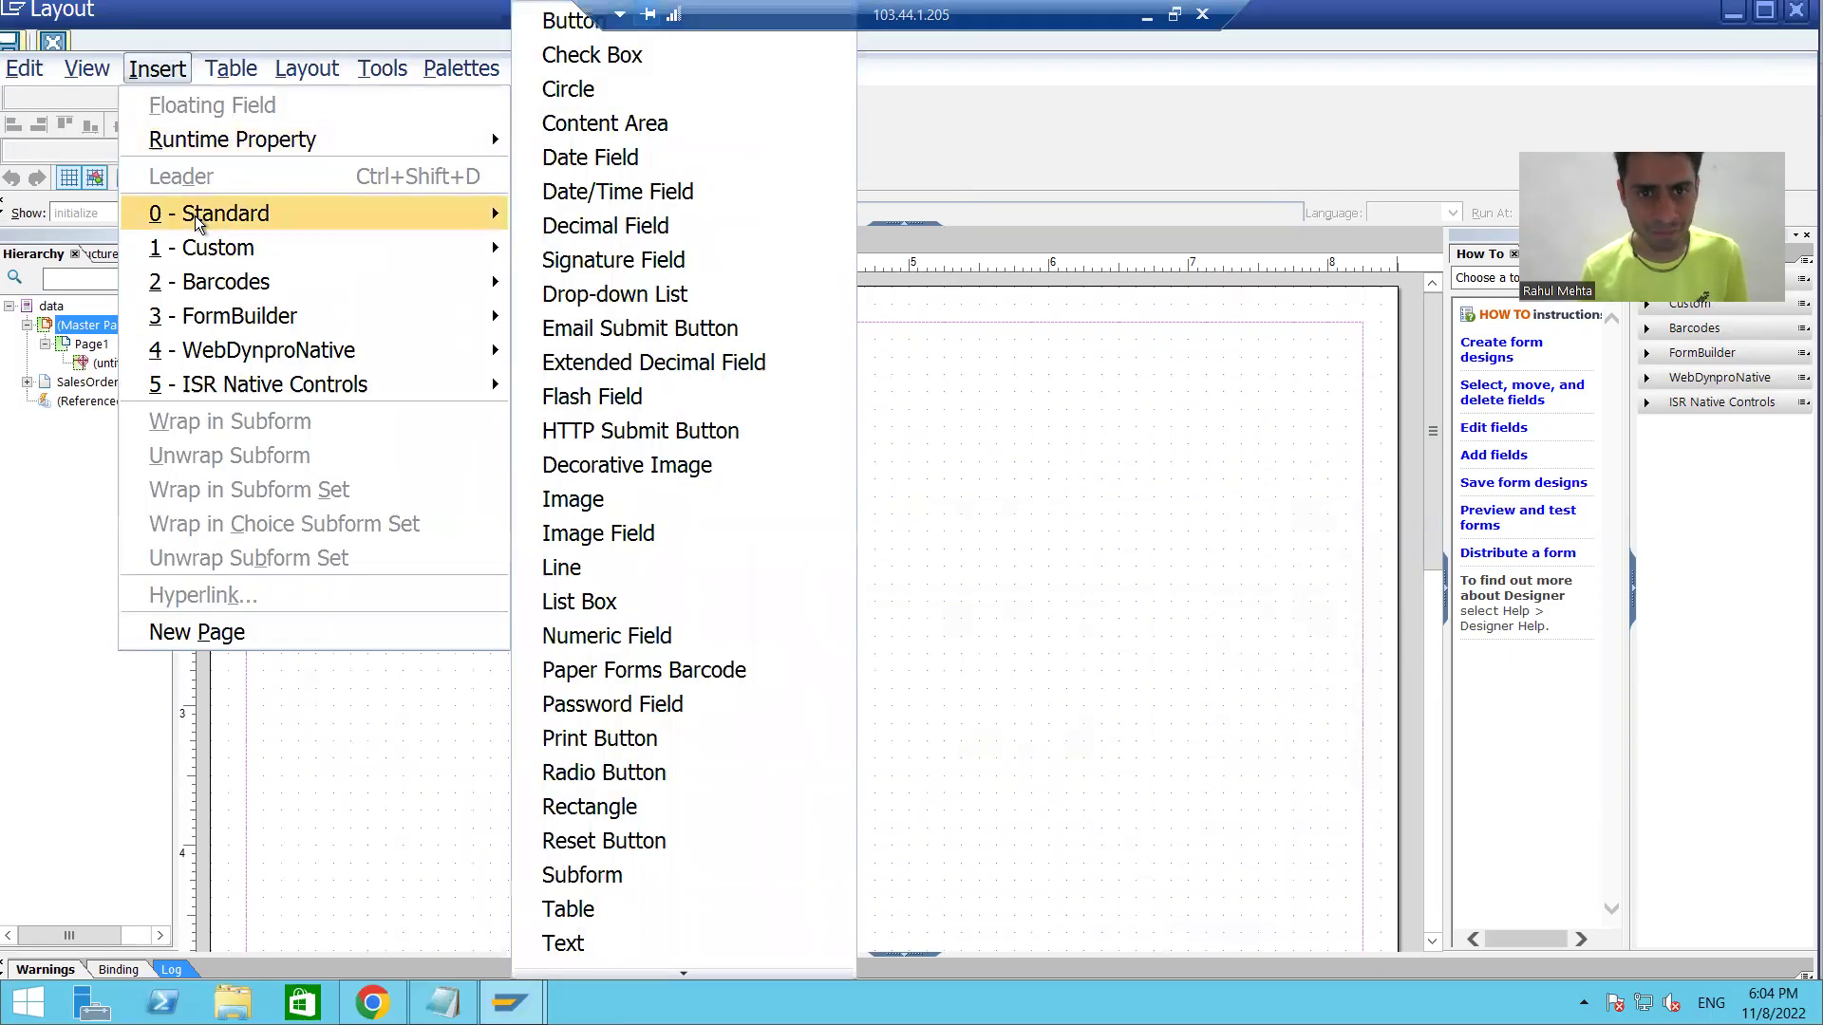
left_click(582, 499)
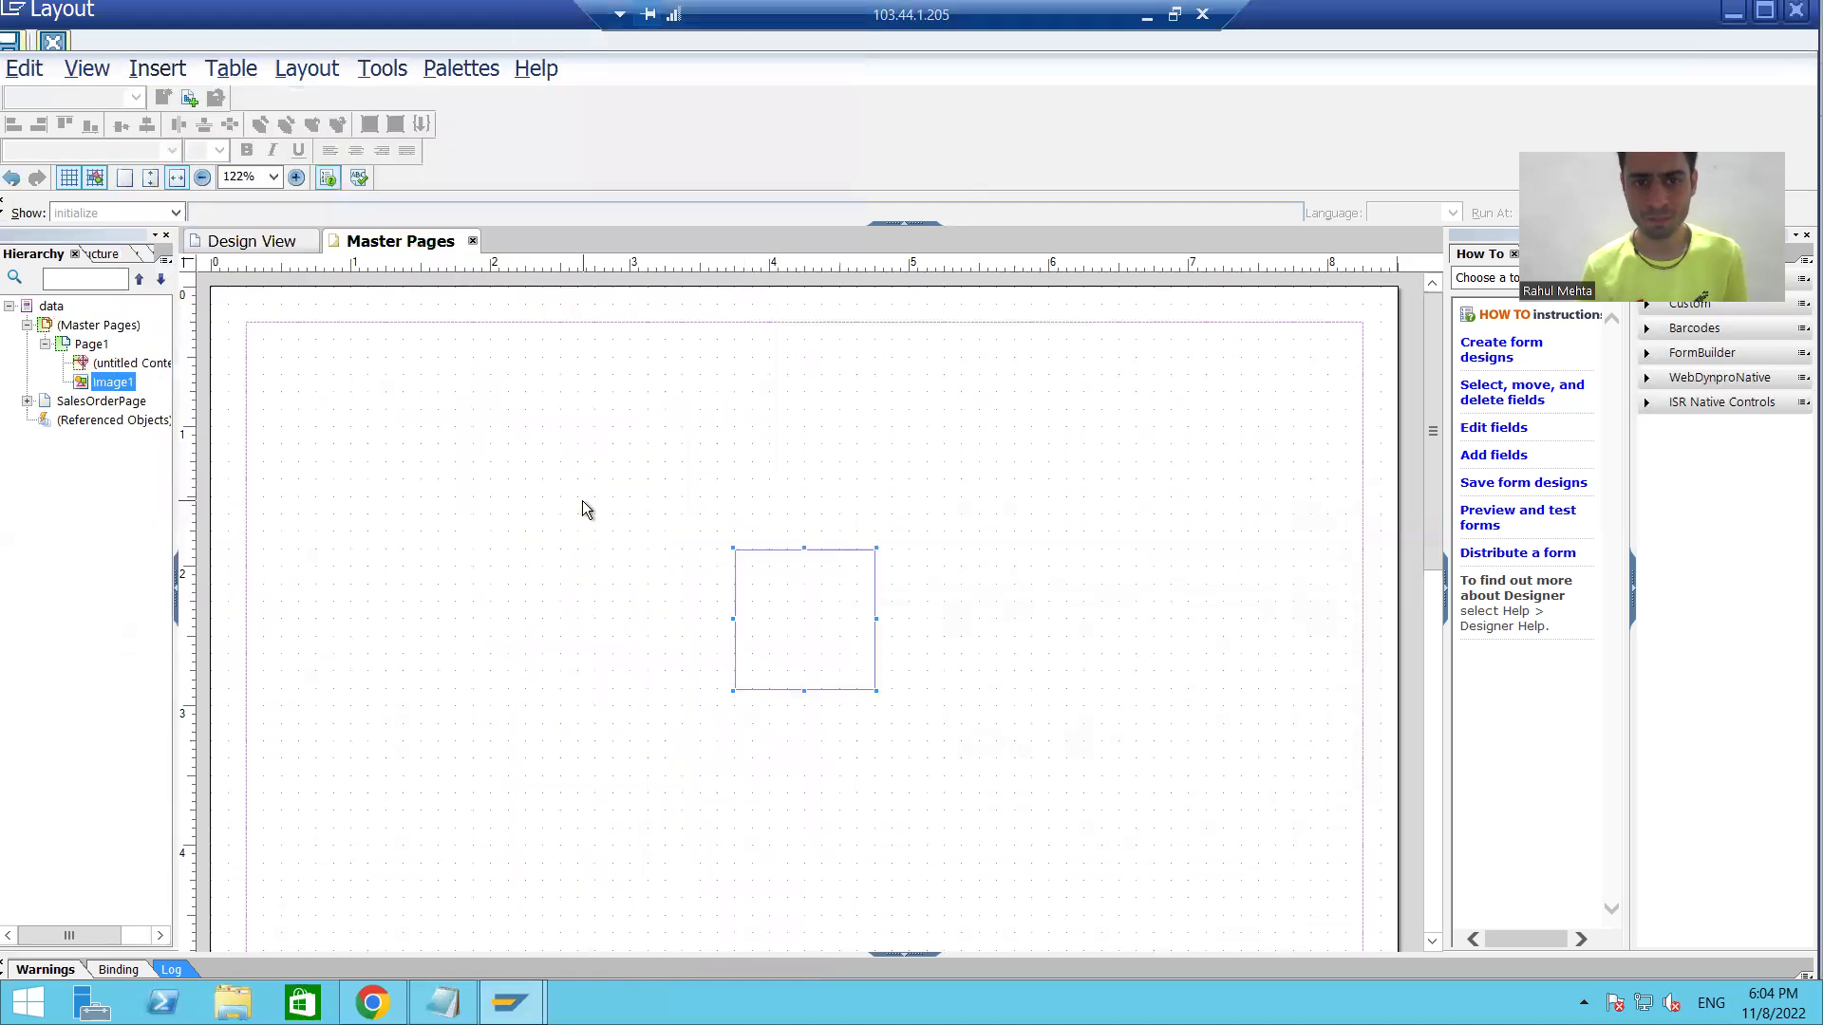
left_click_drag(781, 598, 1269, 370)
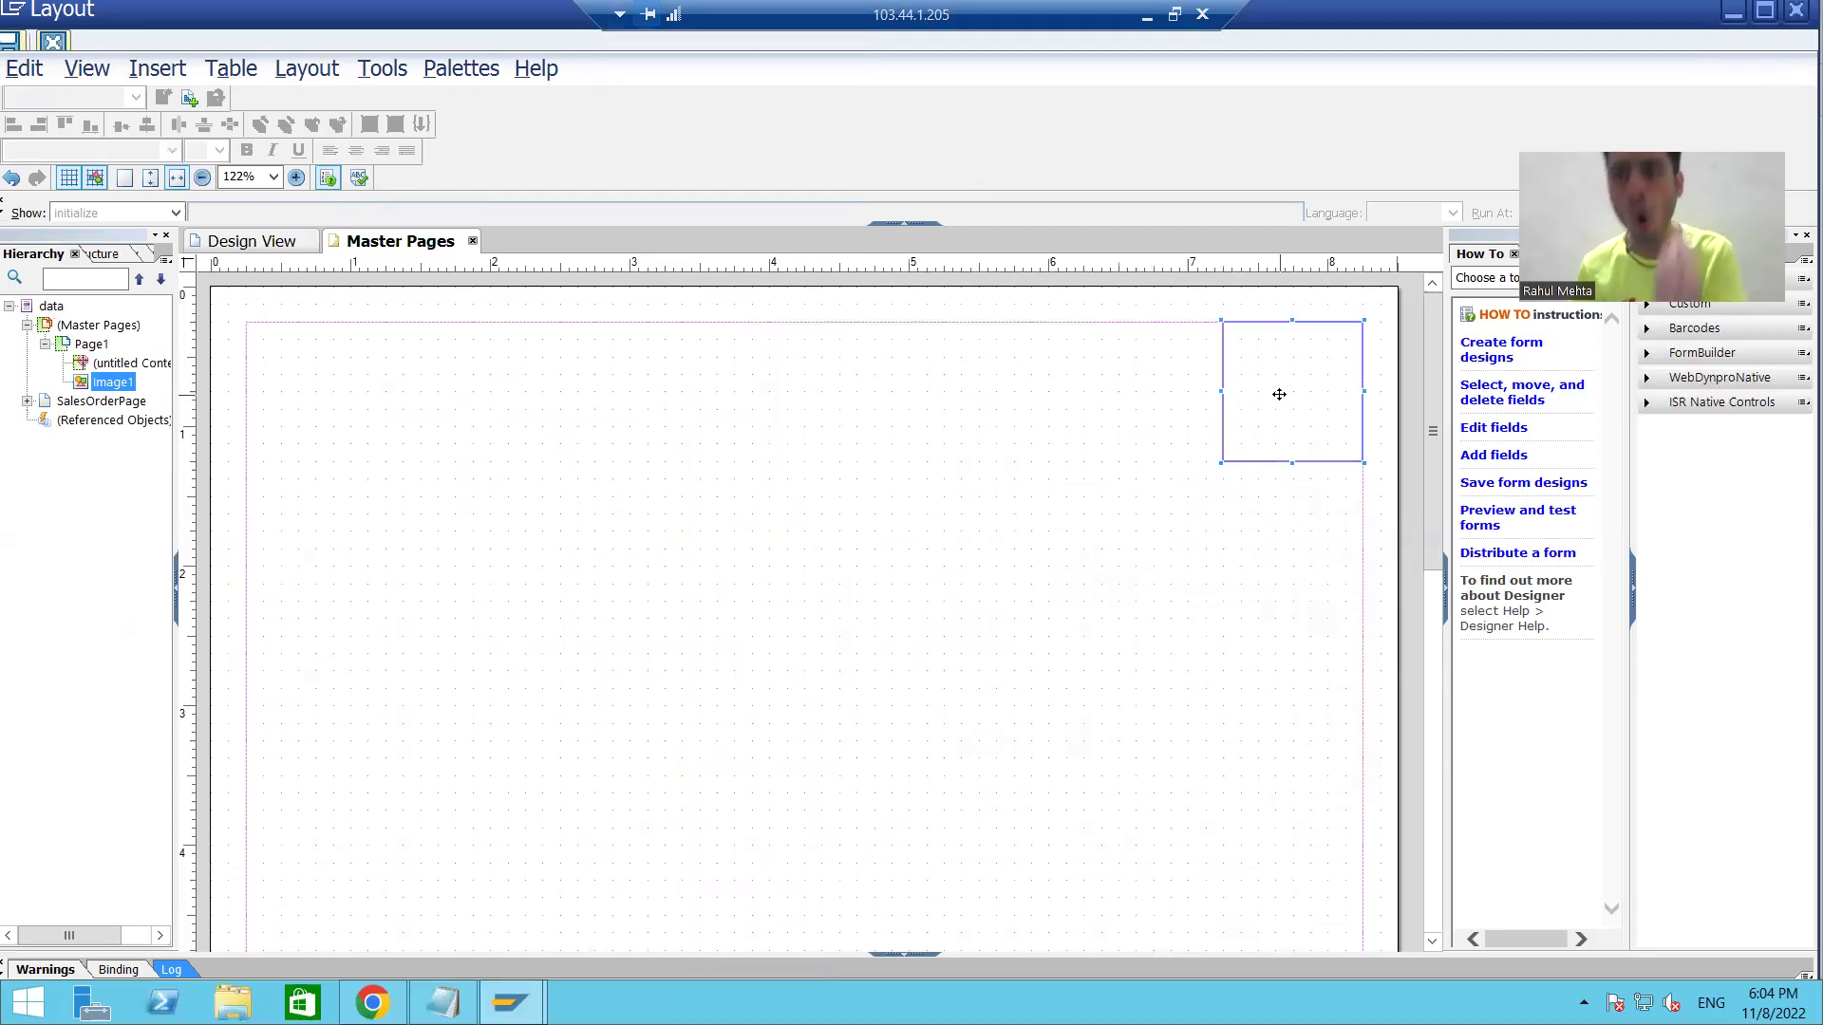
Reset the palette layout and float an enlarged Object palette showing Image1's properties.
left_click(461, 70)
mouse_move(555, 112)
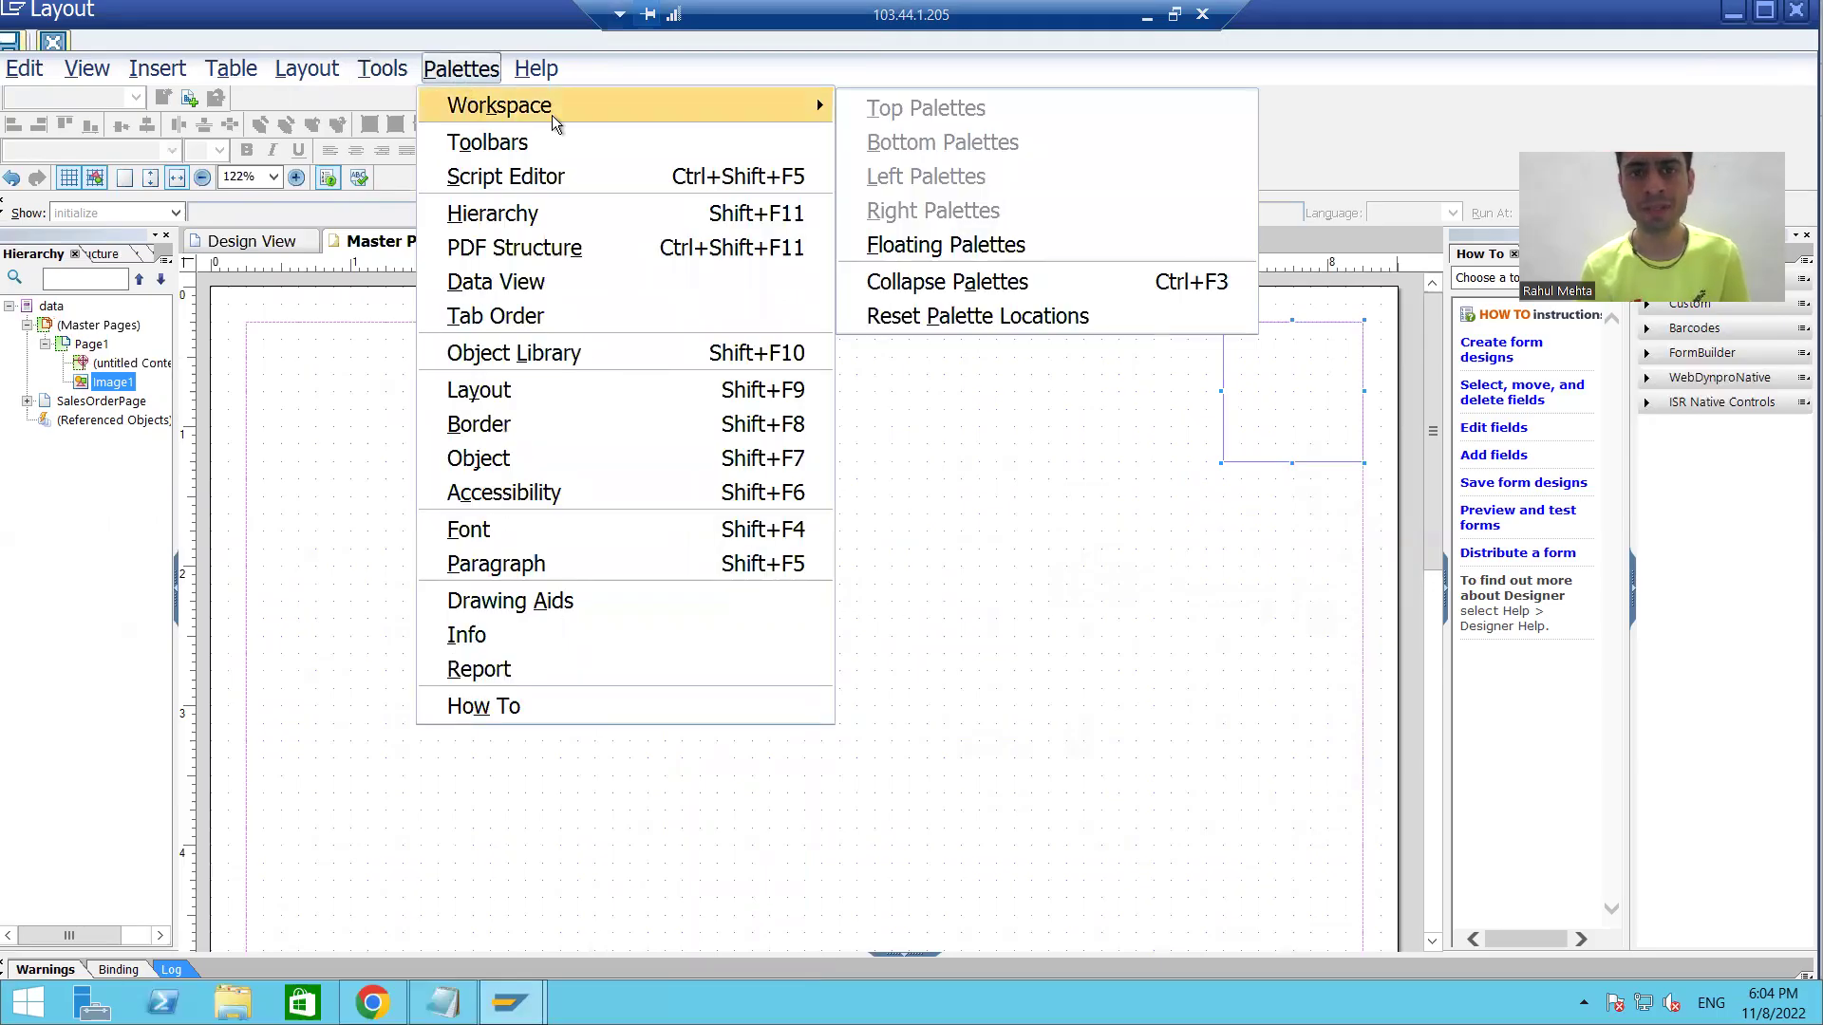
left_click(908, 316)
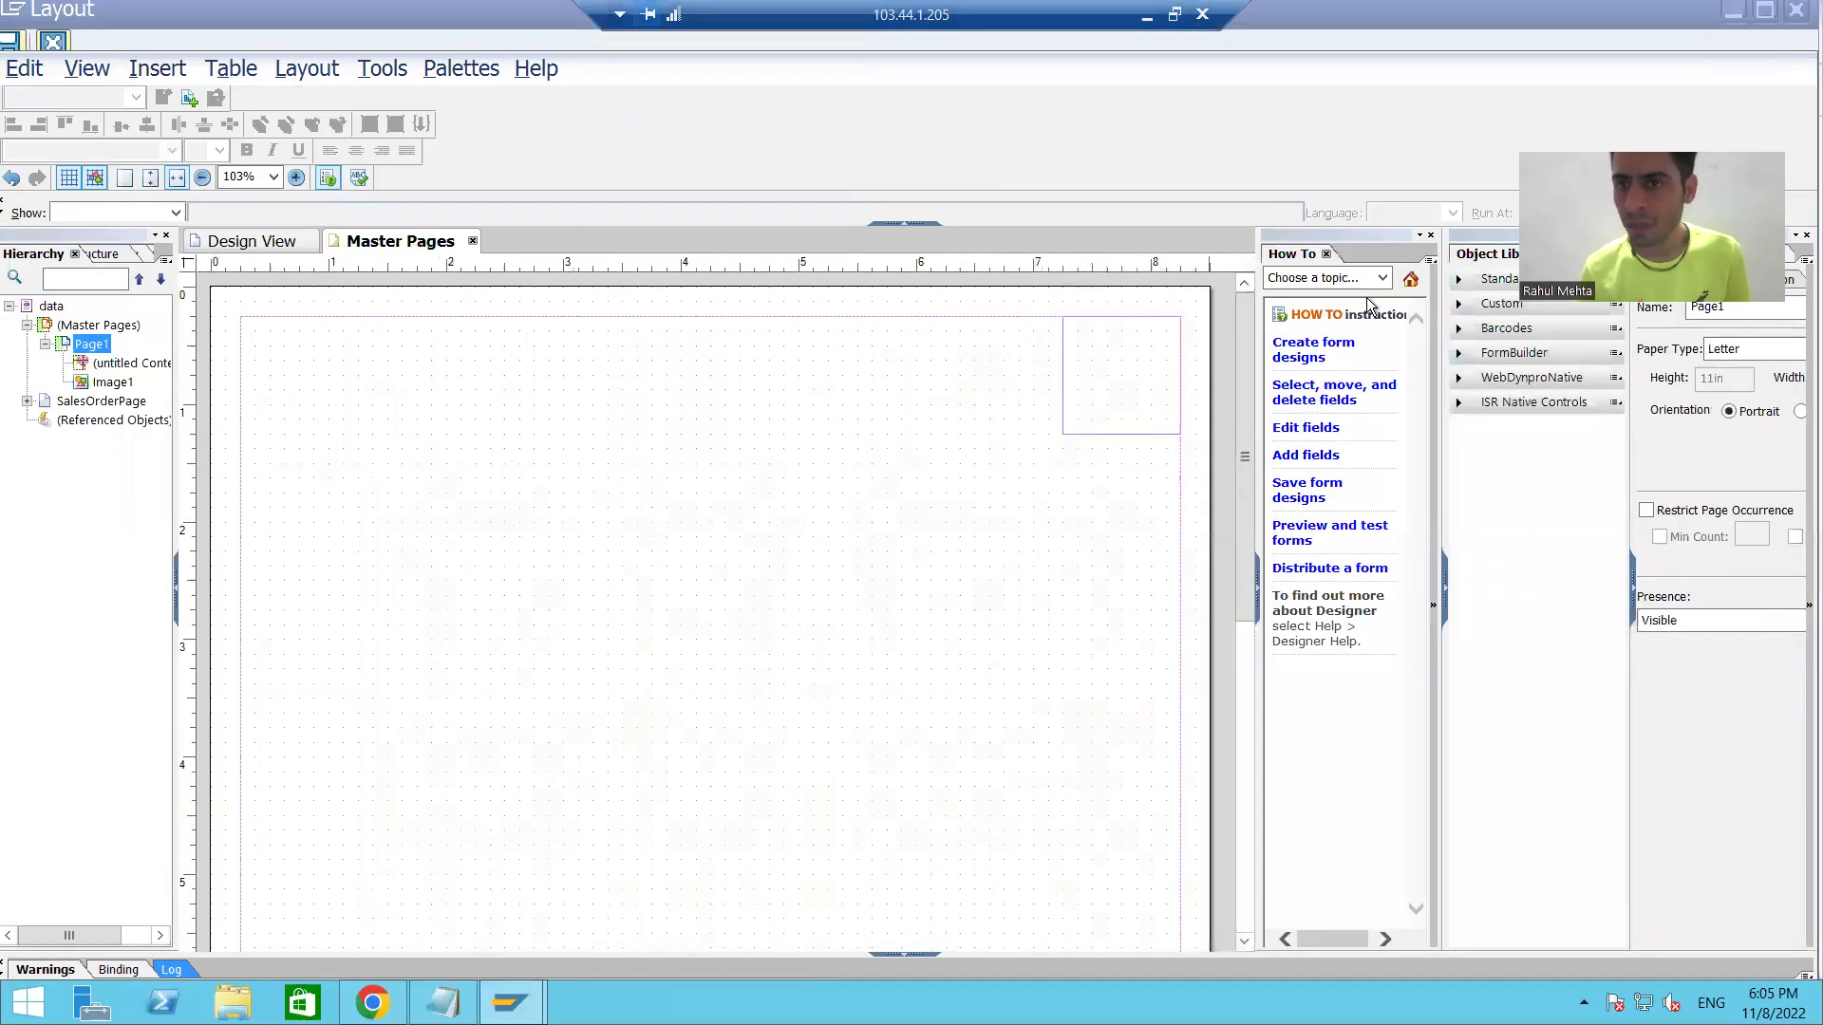
left_click_drag(1486, 93, 1485, 92)
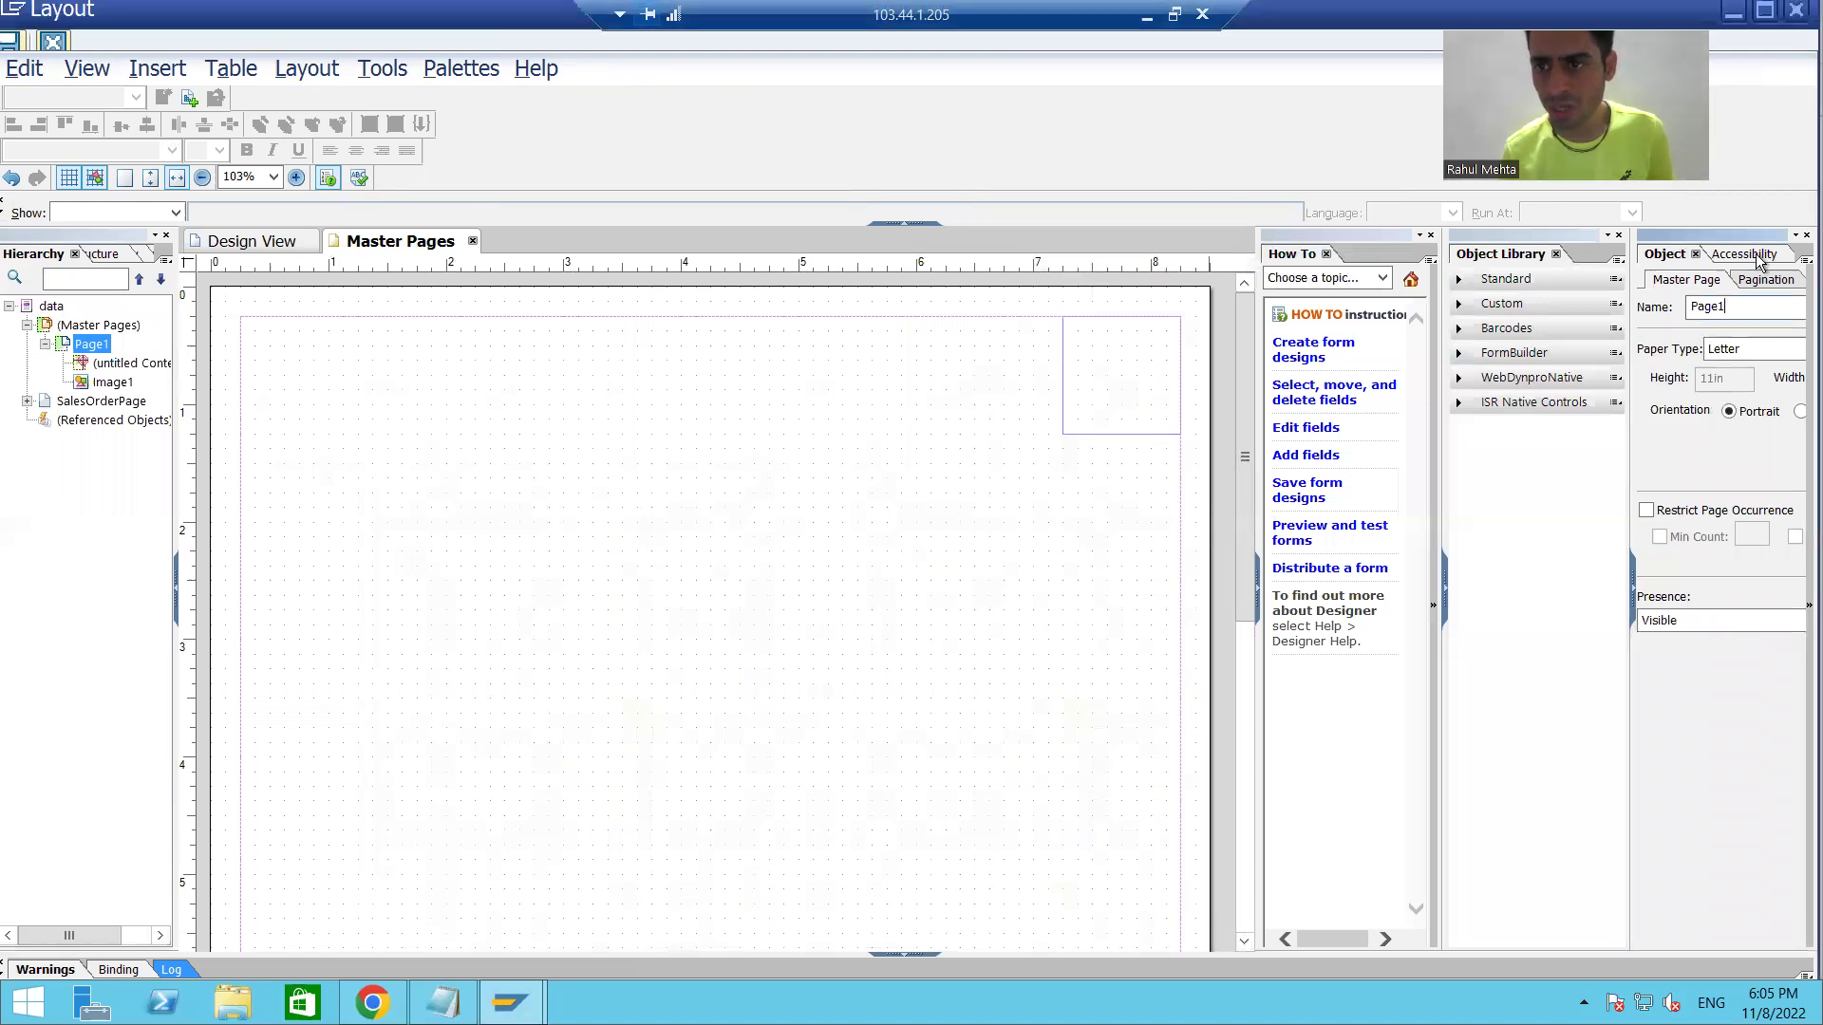
left_click_drag(1699, 235, 1142, 71)
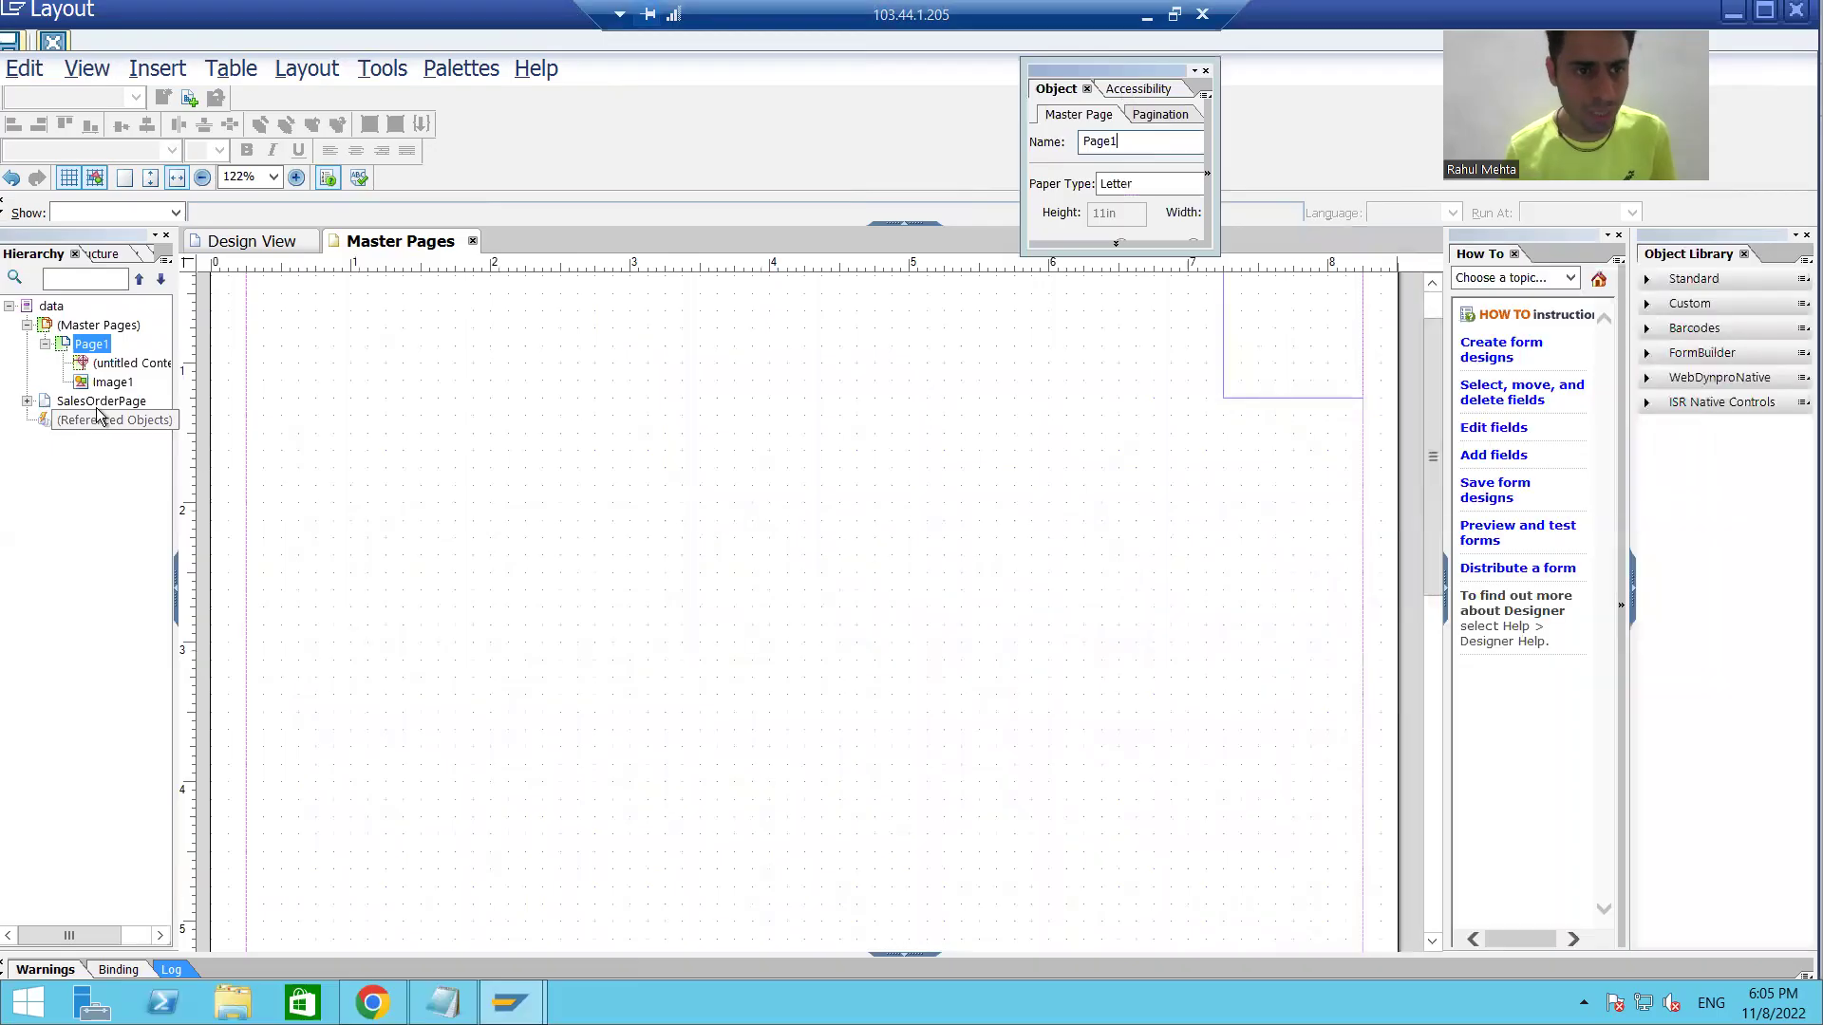
left_click(111, 382)
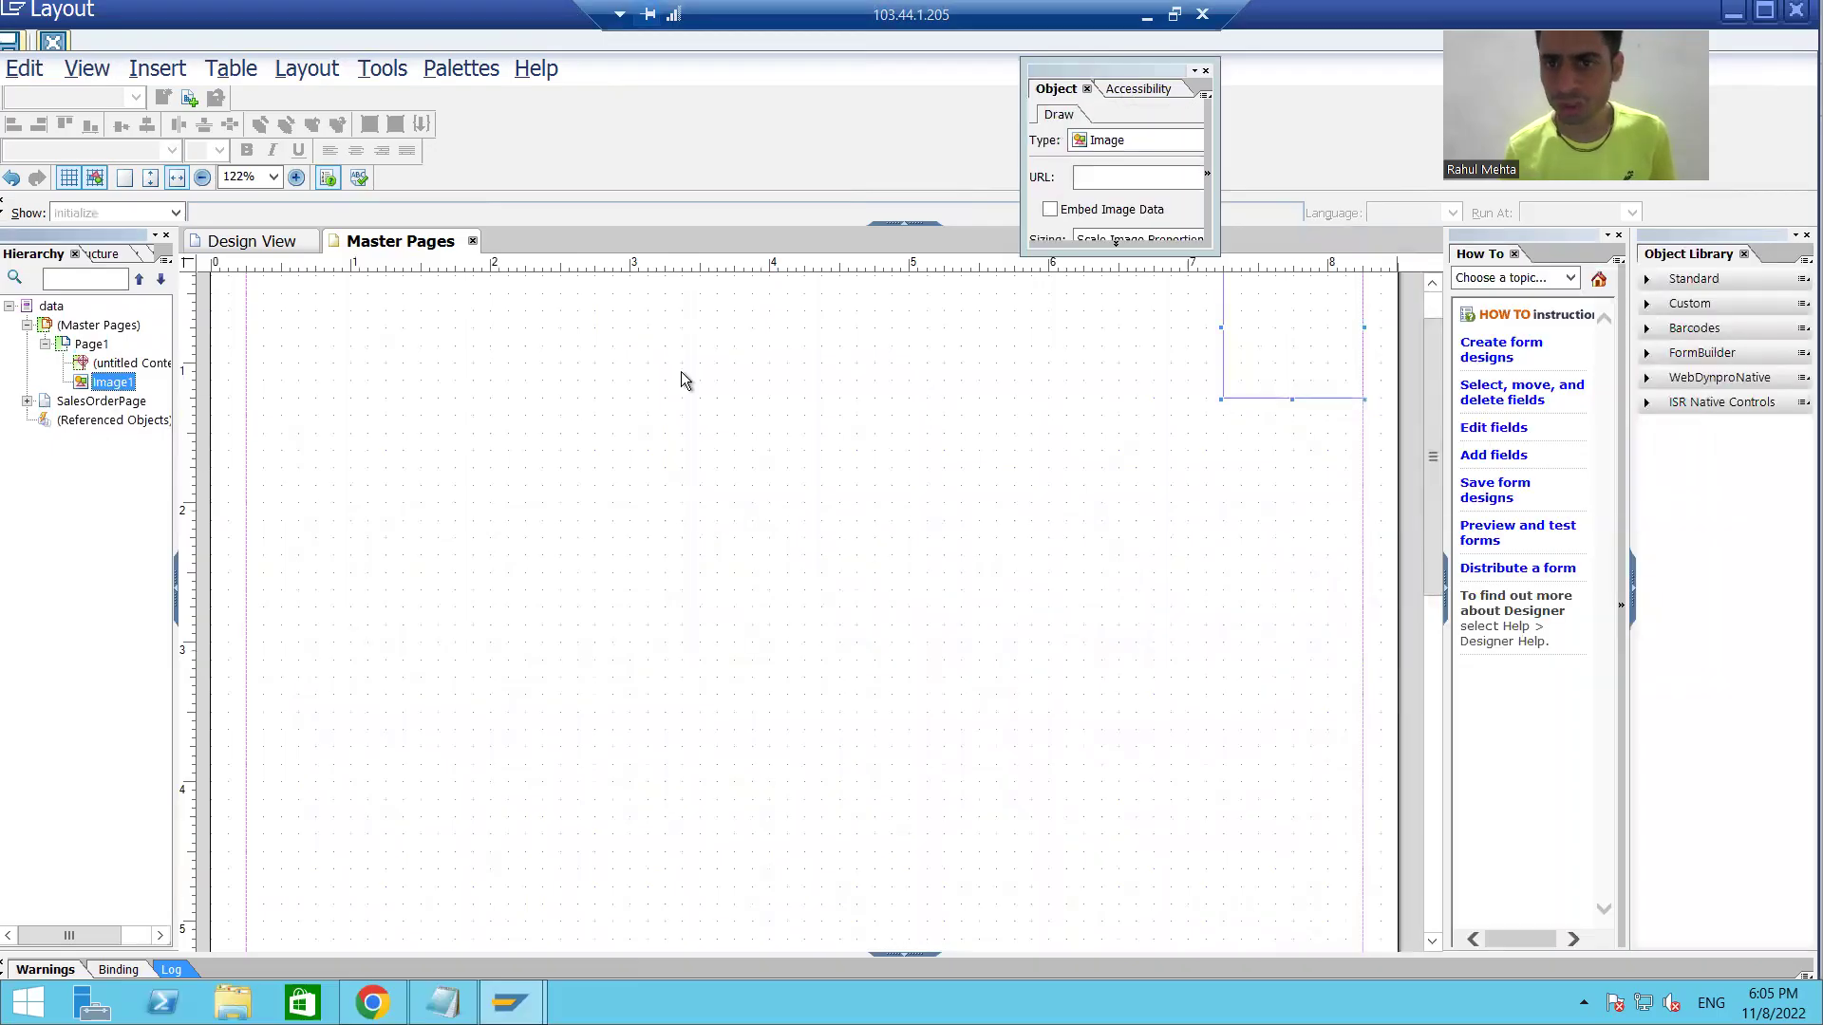
left_click_drag(1218, 254, 1395, 389)
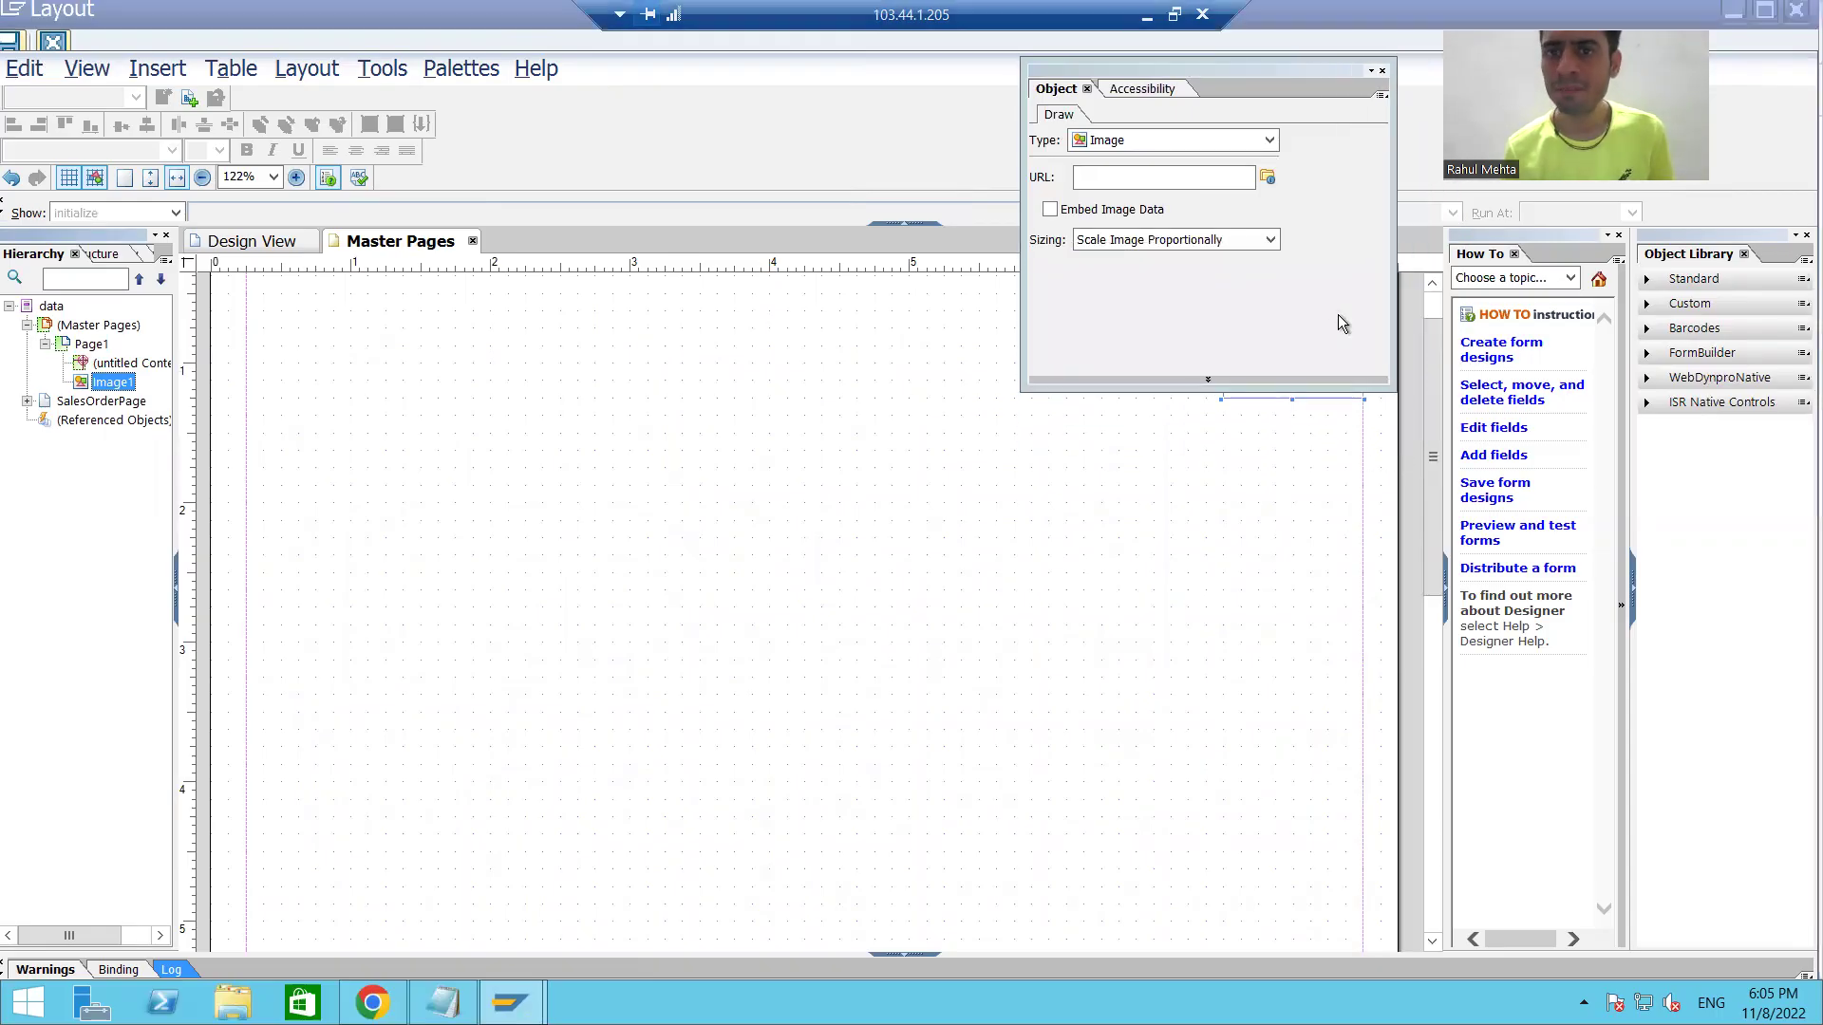
Set Image1's URL to the Capgemini Logo file, dismissing the network warning.
left_click(1268, 180)
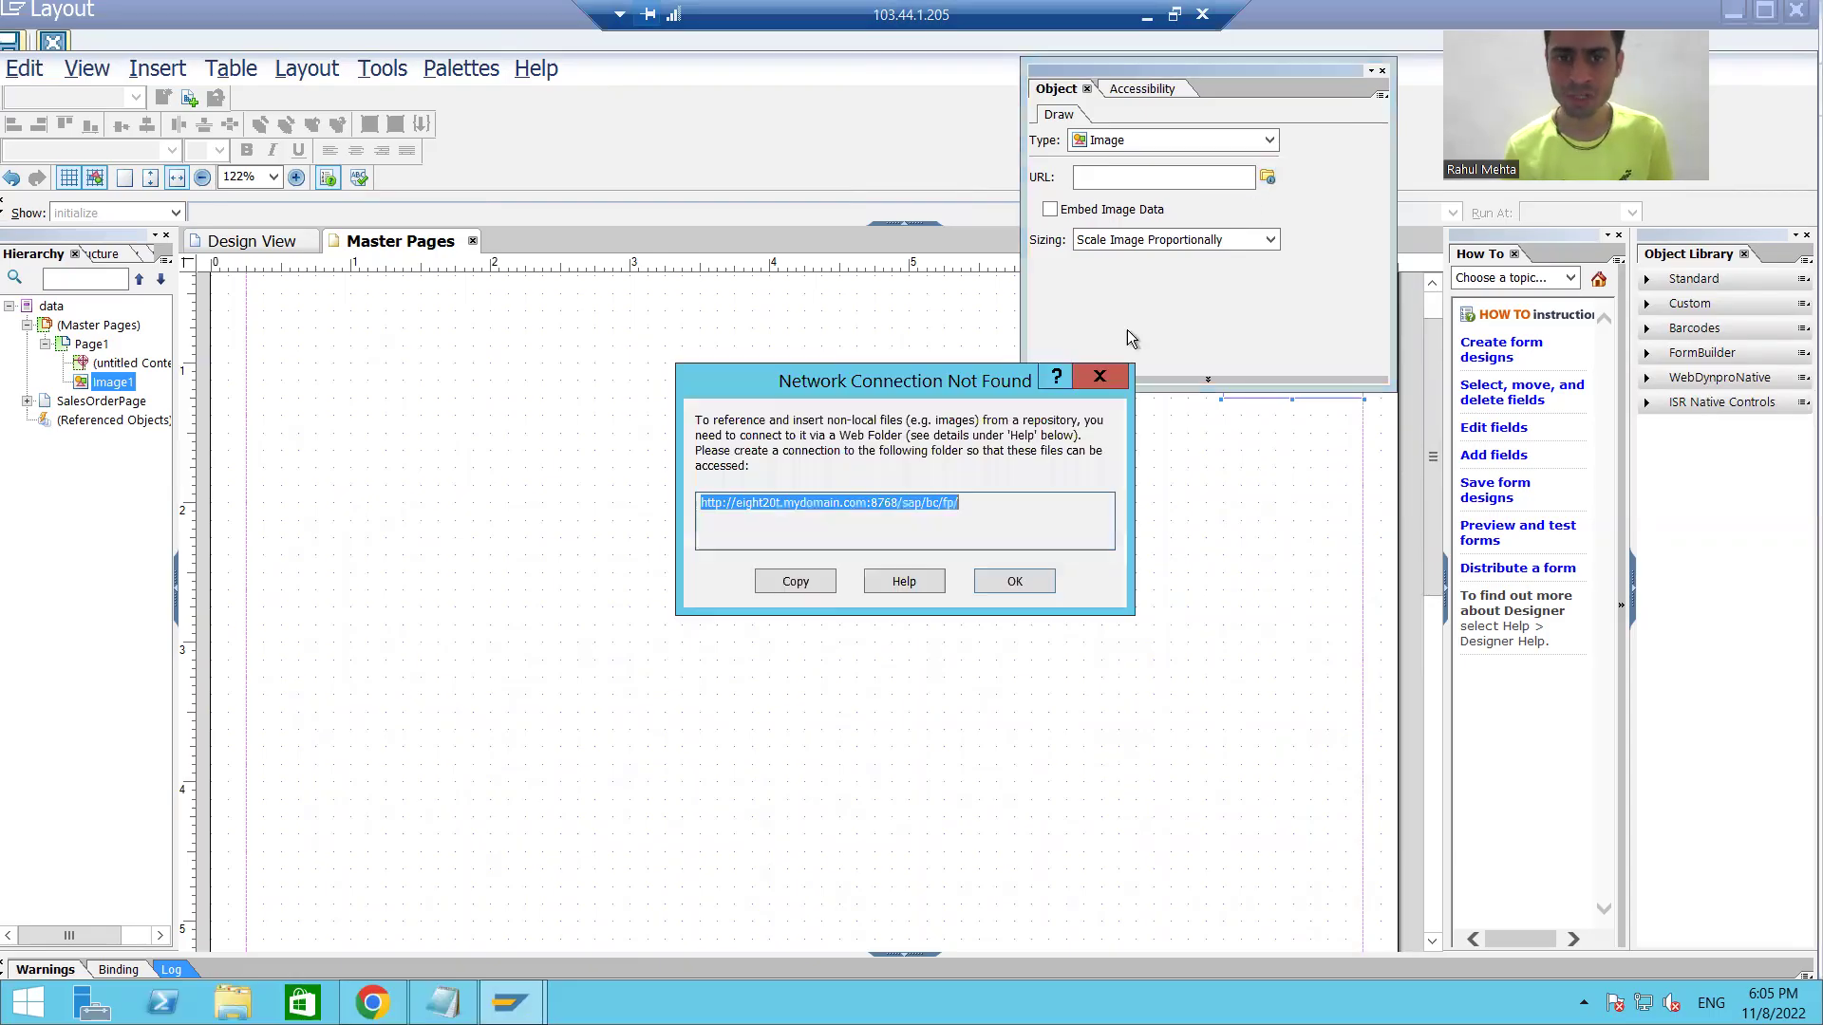
left_click(999, 584)
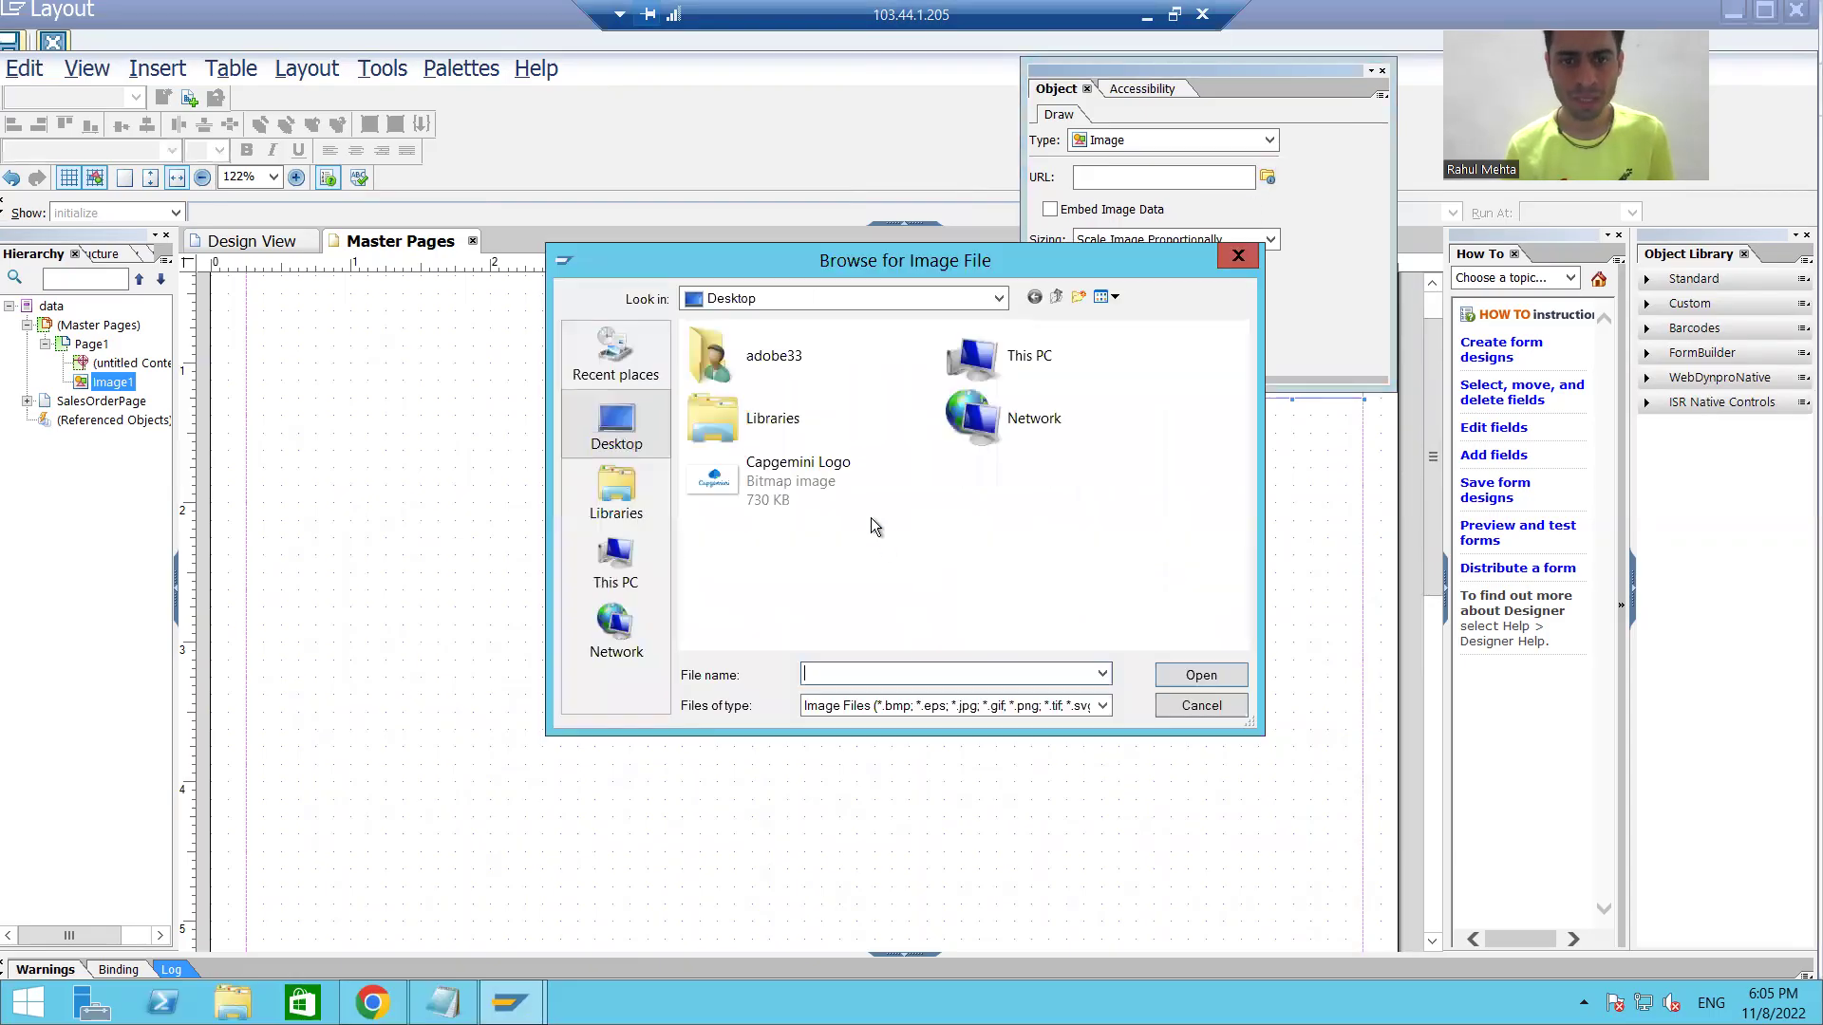
left_click(830, 476)
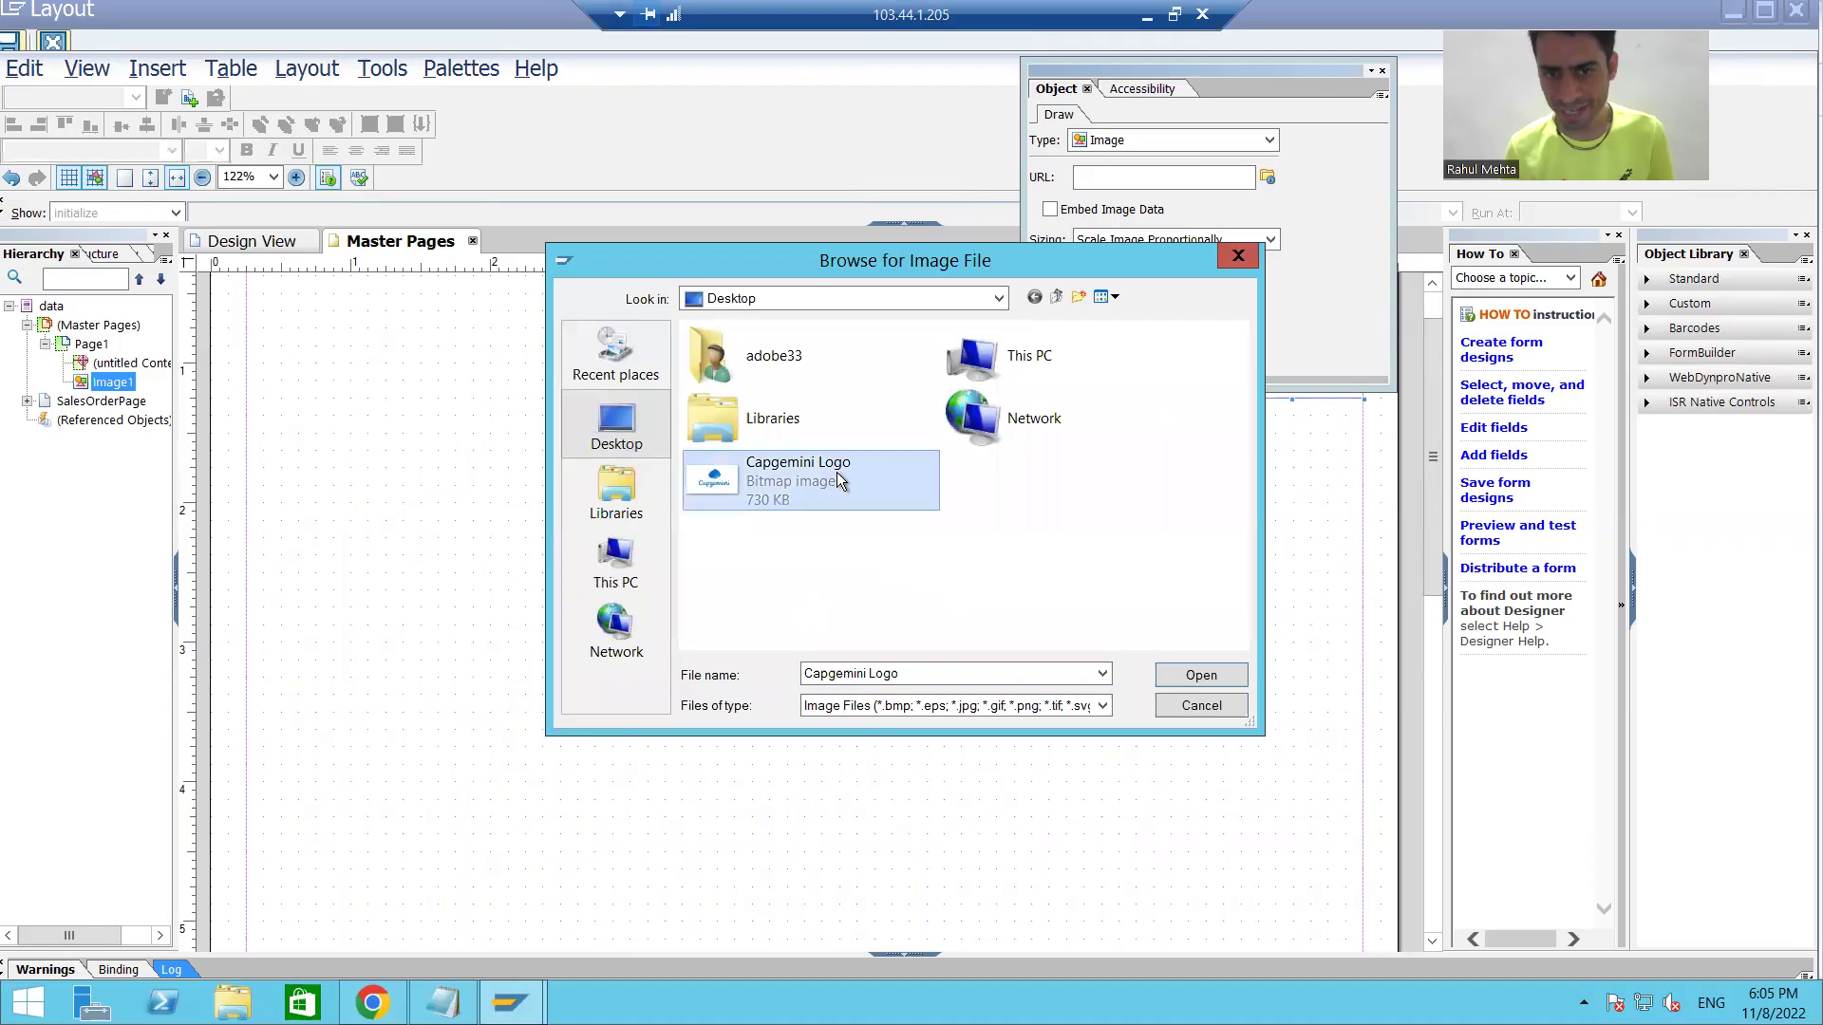
left_click(1231, 676)
left_click_drag(1314, 67, 1187, 43)
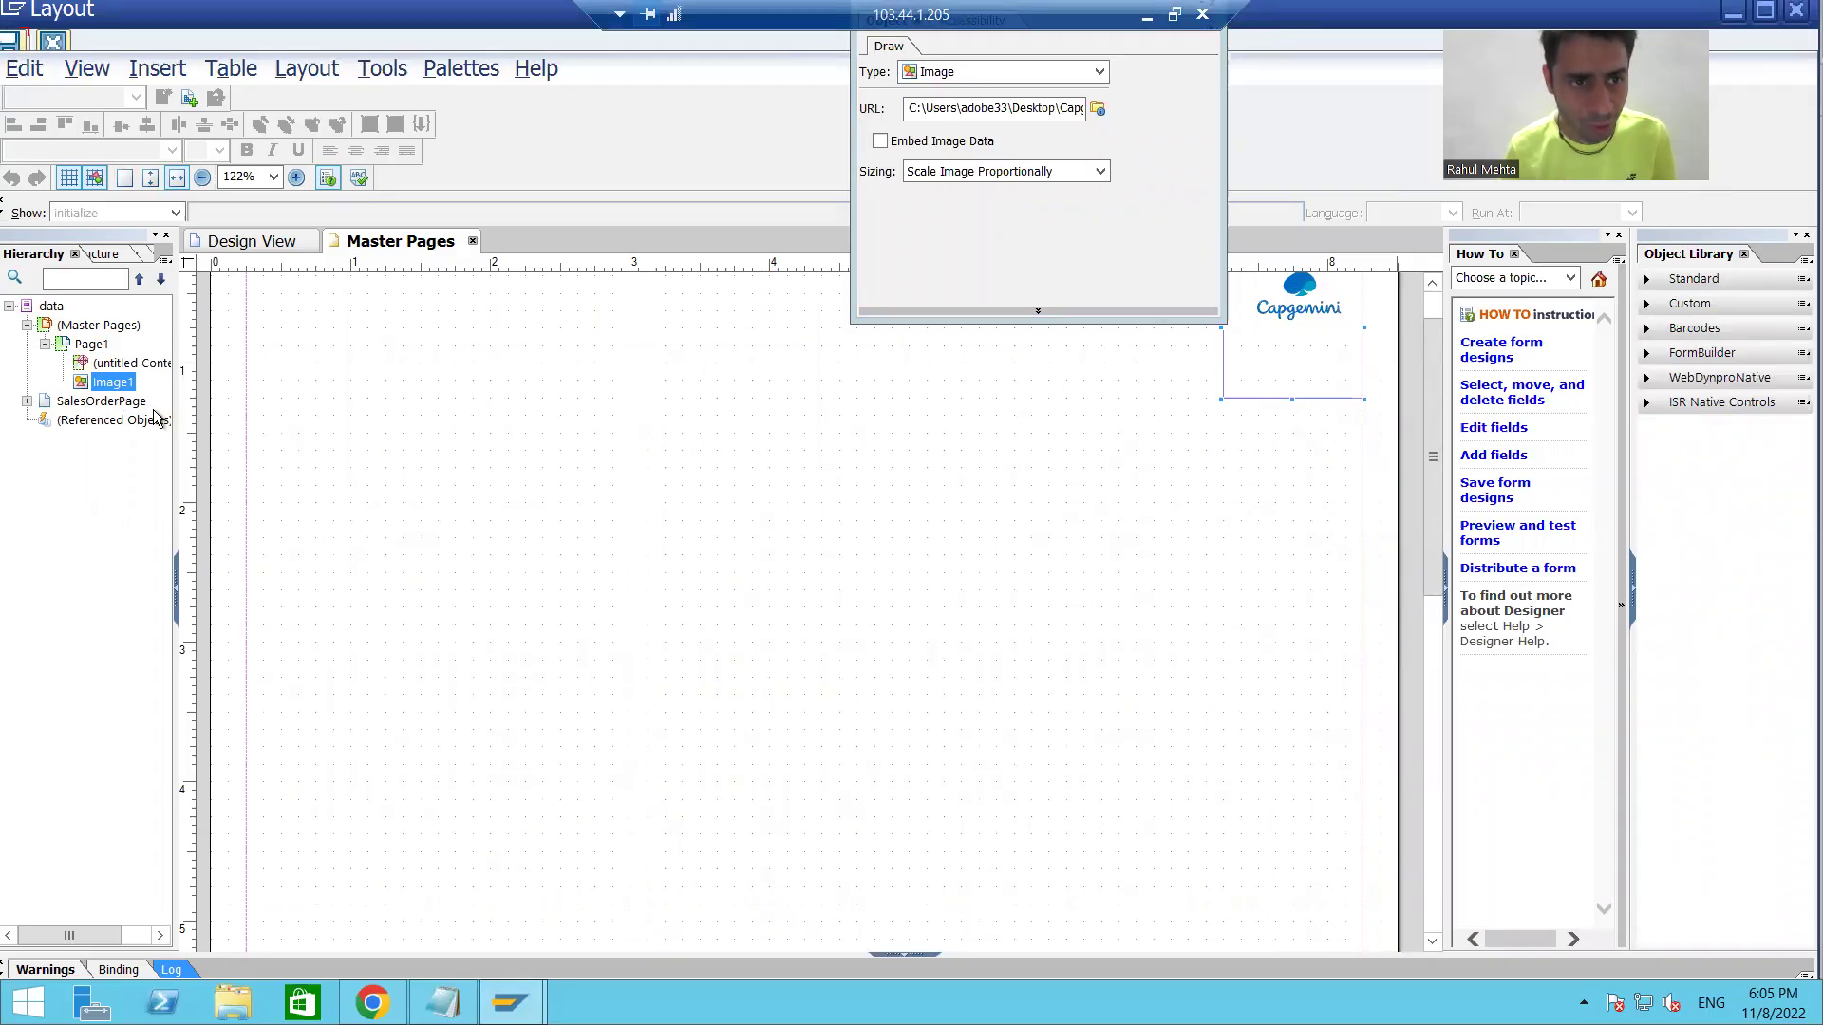
Check the logo at top-right of SalesOrderPage in Design View, then close the Layout window.
left_click(88, 402)
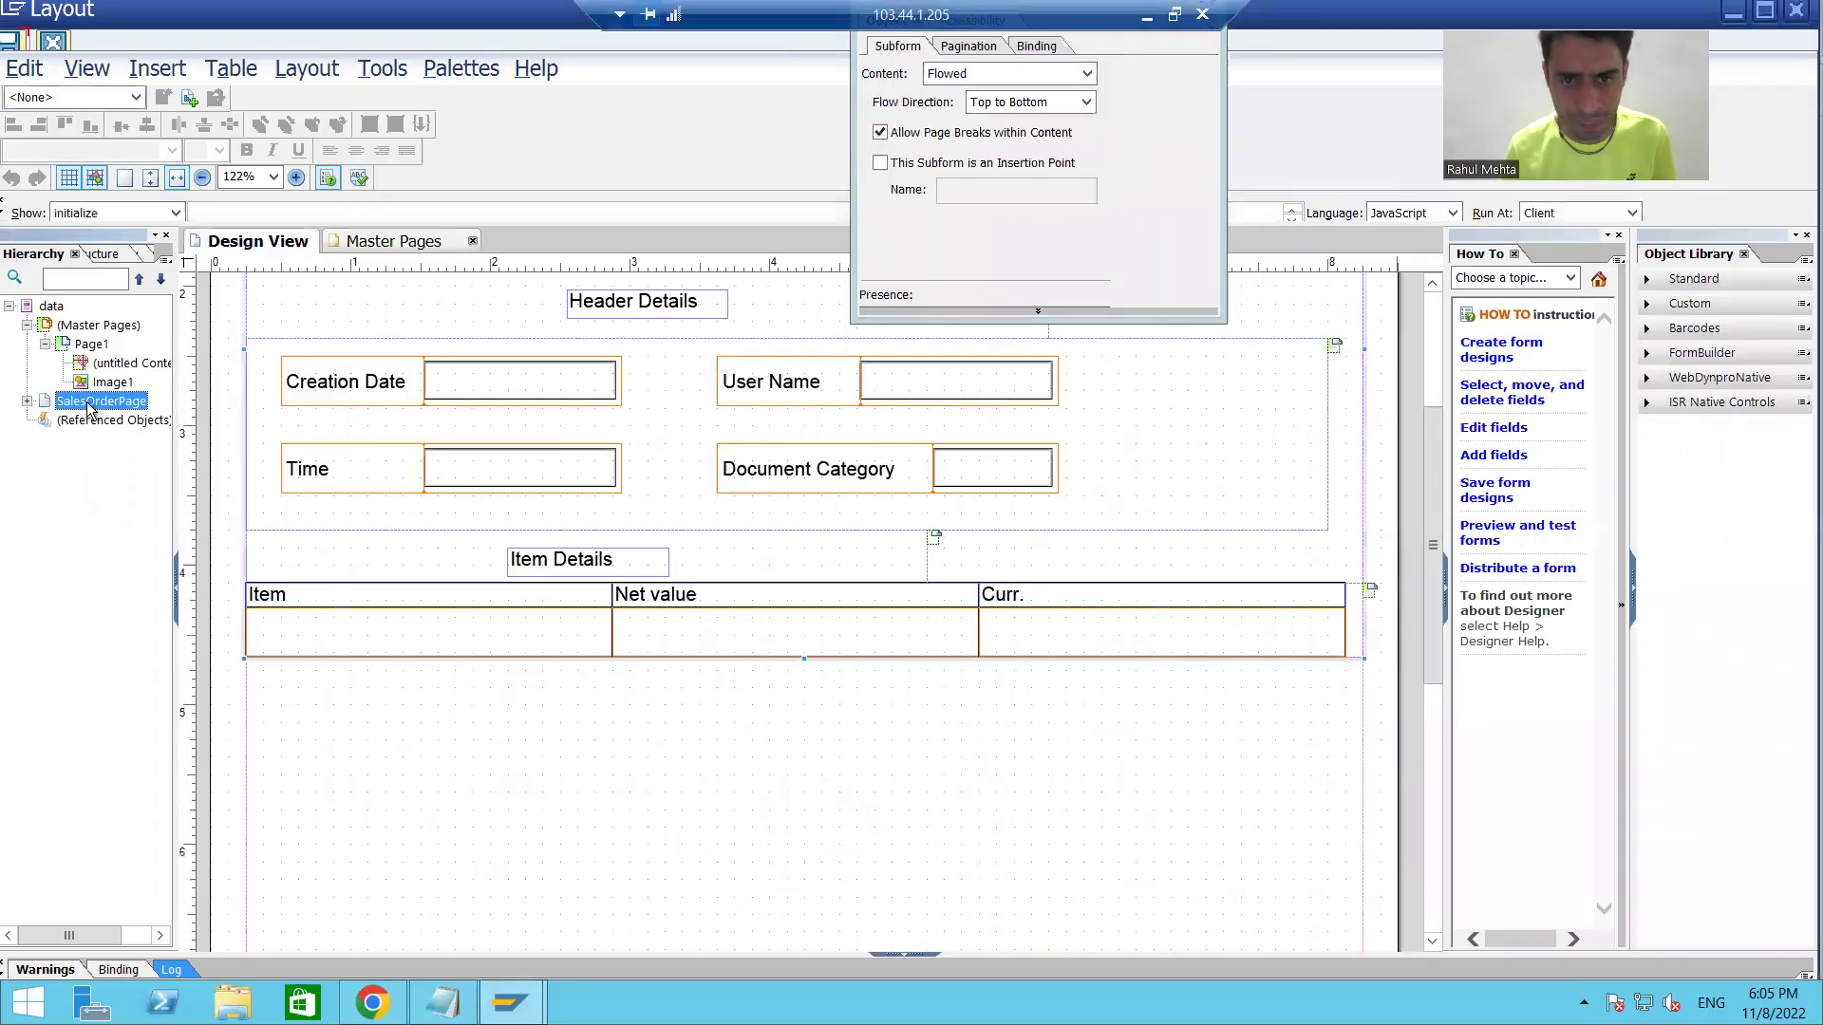
left_click_drag(1432, 457, 1445, 316)
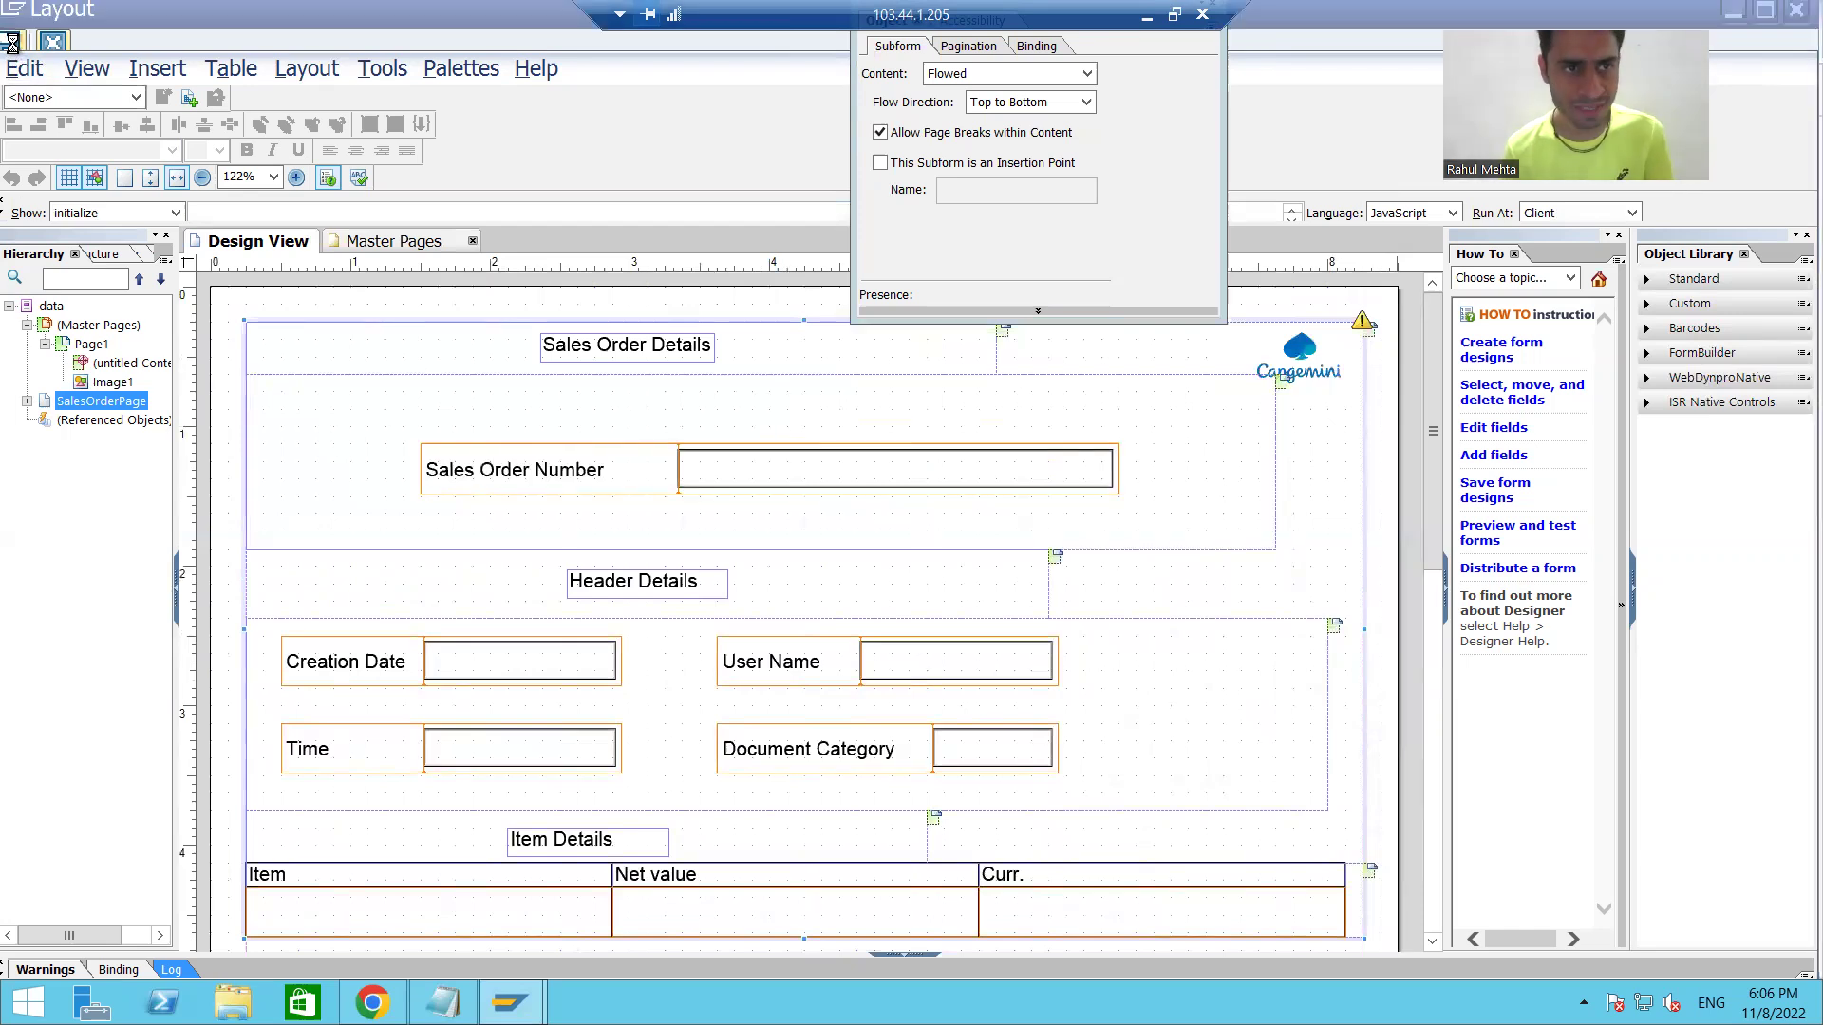
left_click(1798, 12)
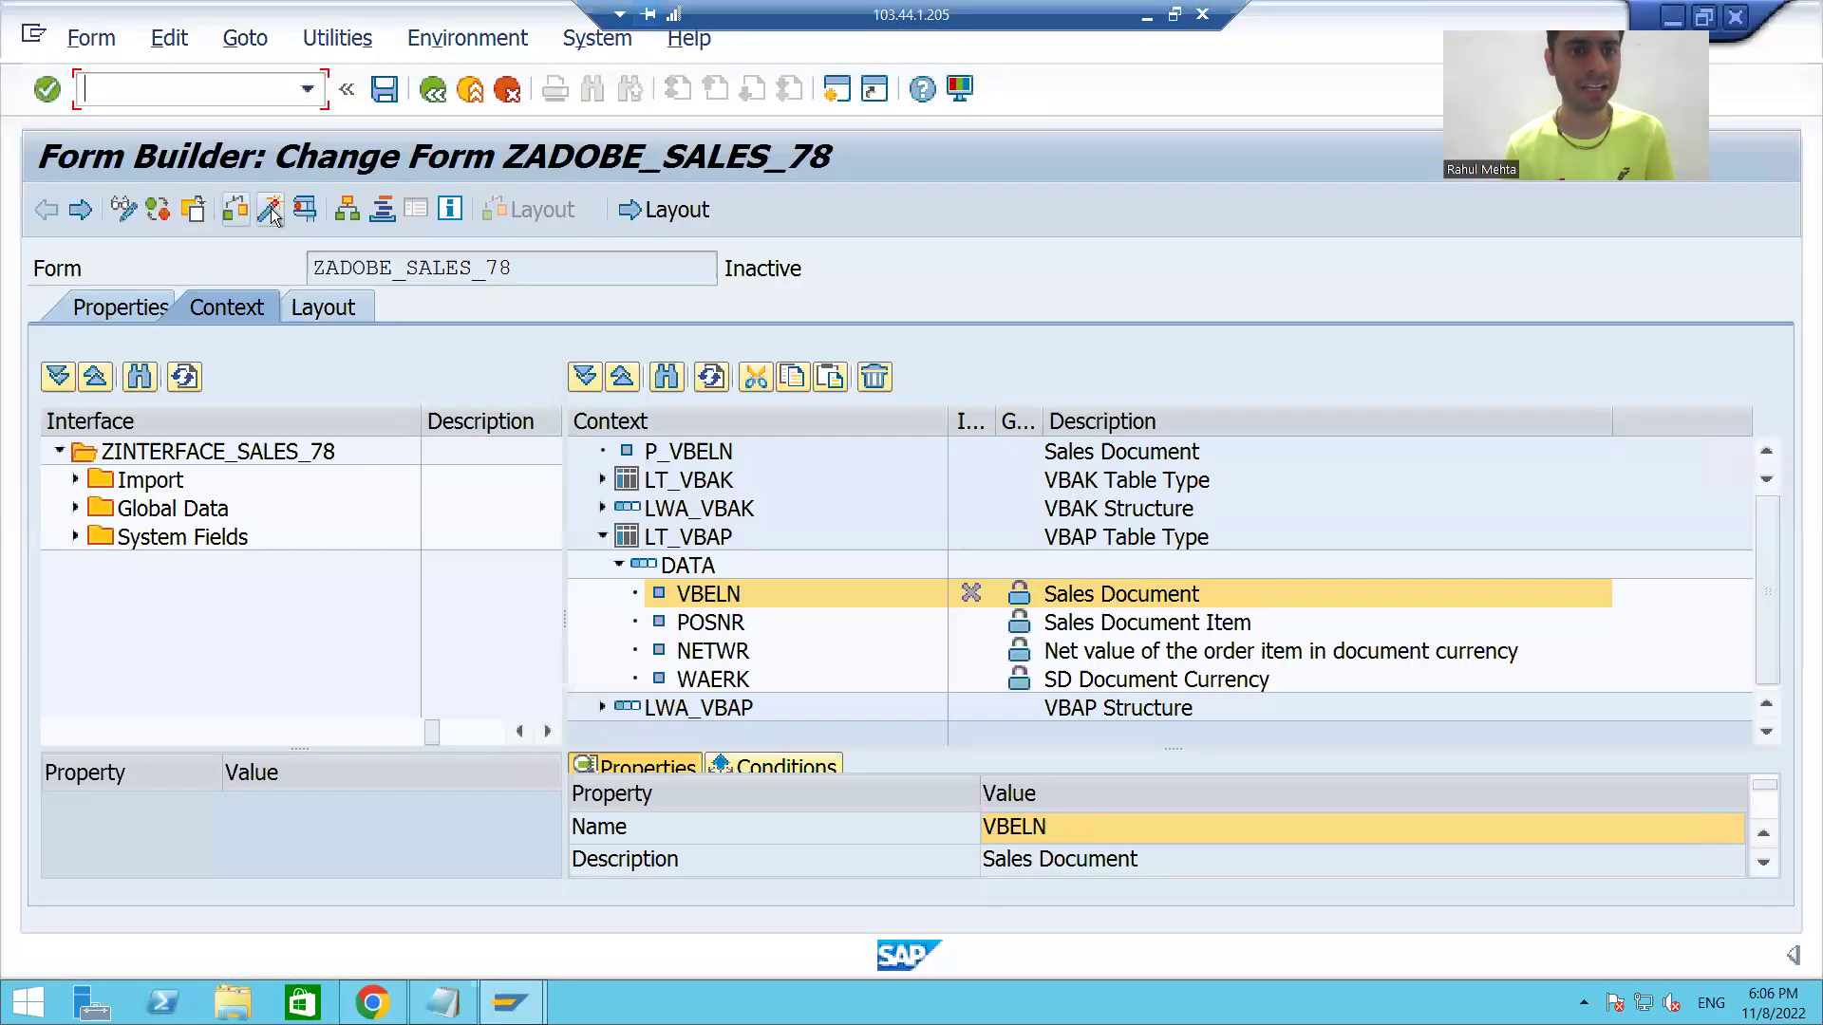
Activate ZADOBE_SALES_78 and test it with P_VBELN 4971, opening the print preview PDF.
left_click(271, 208)
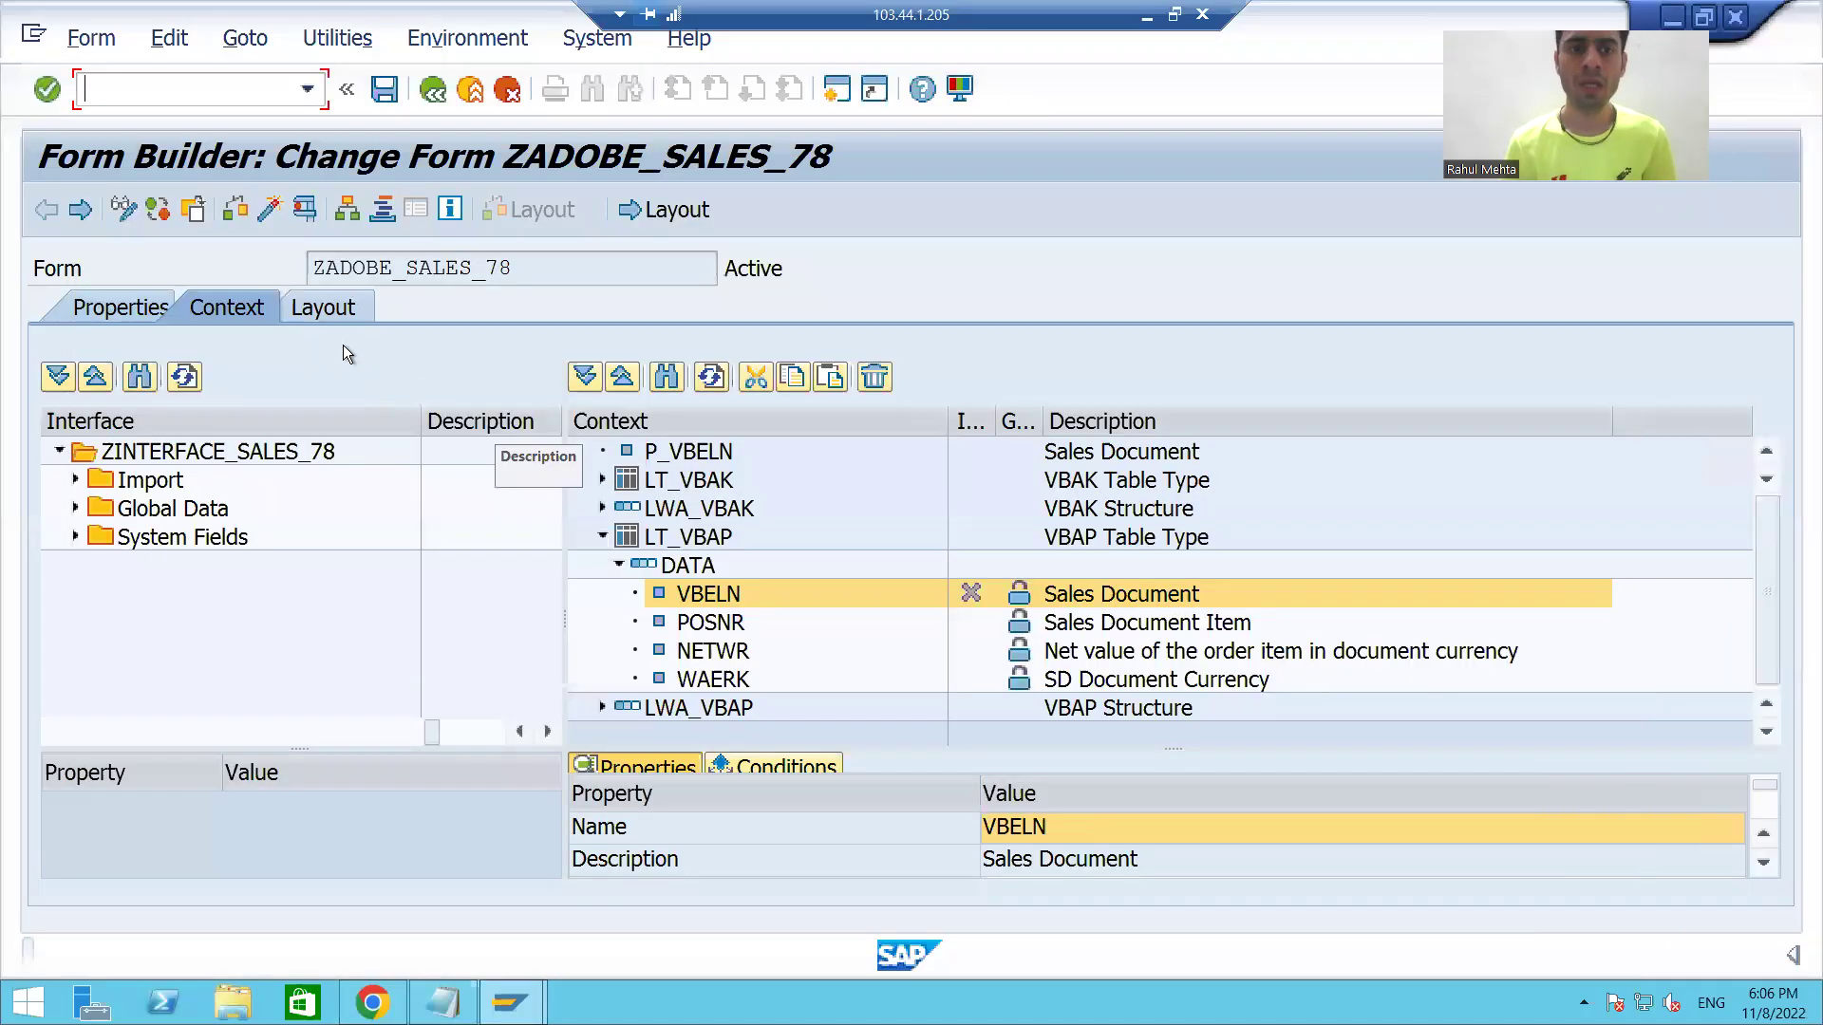
left_click(306, 213)
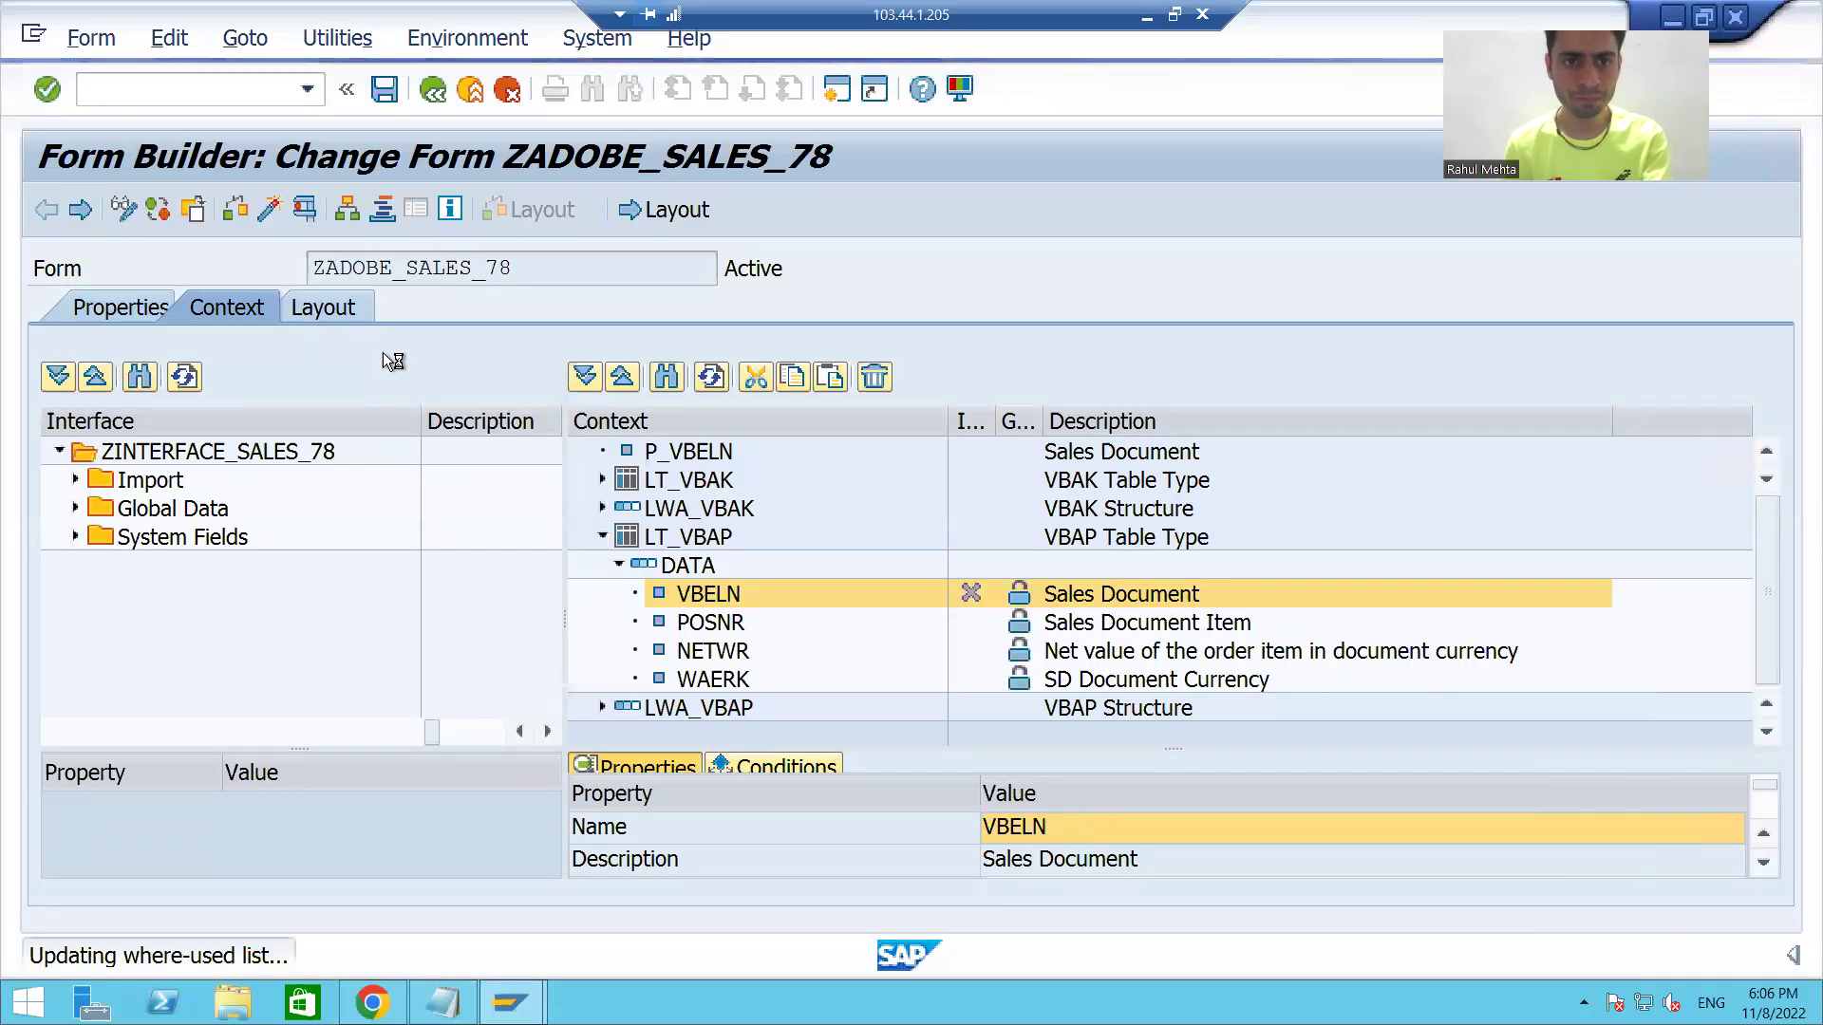
left_click(544, 480)
type("4971")
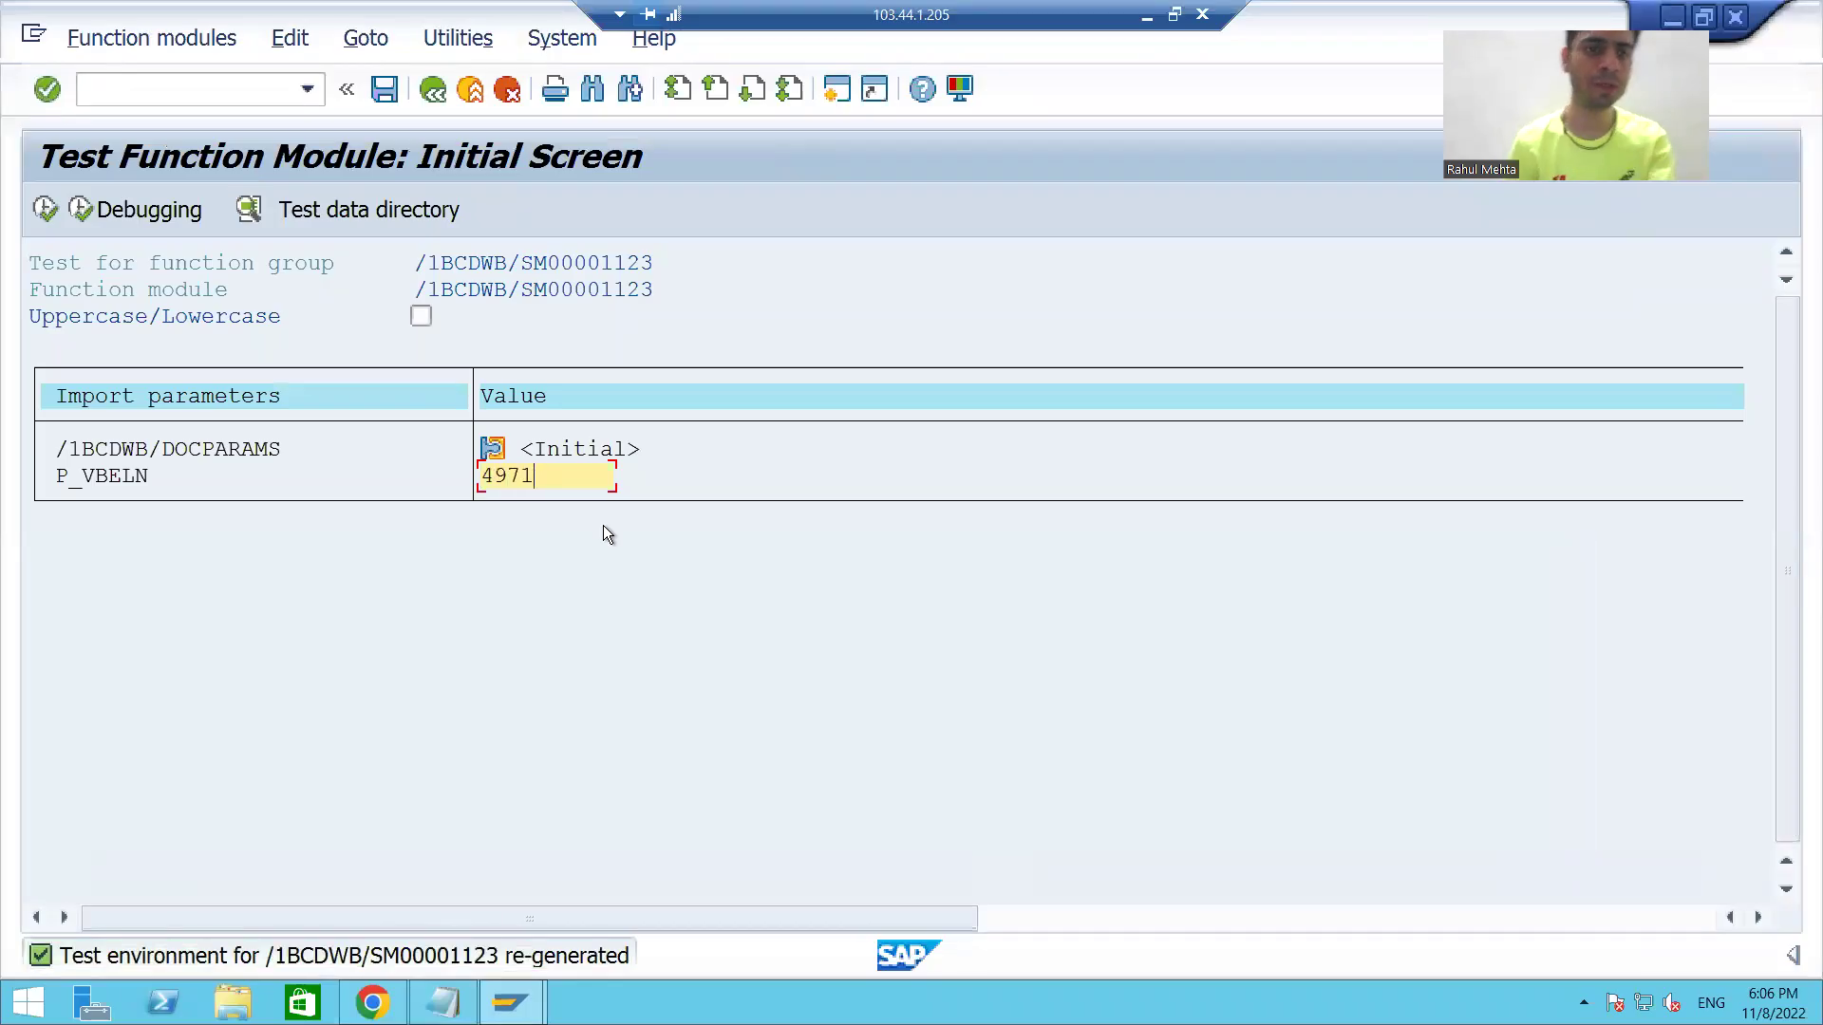
left_click(53, 208)
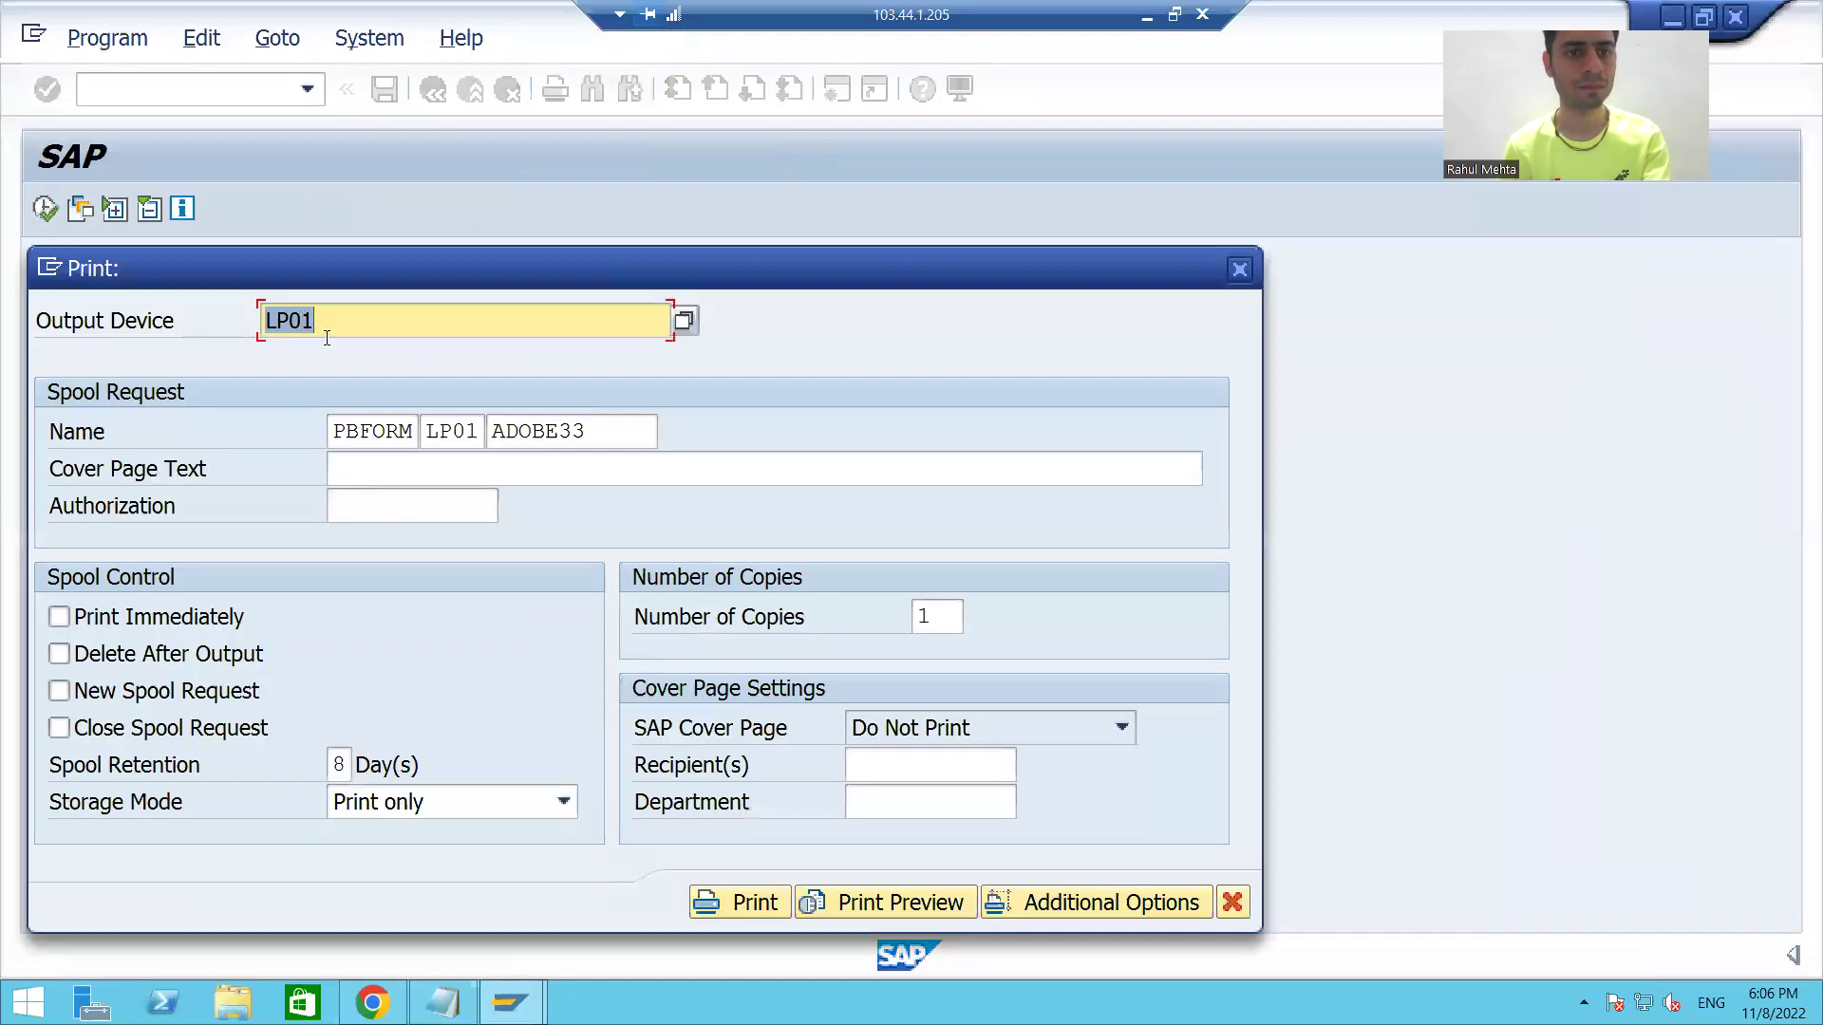
left_click(845, 910)
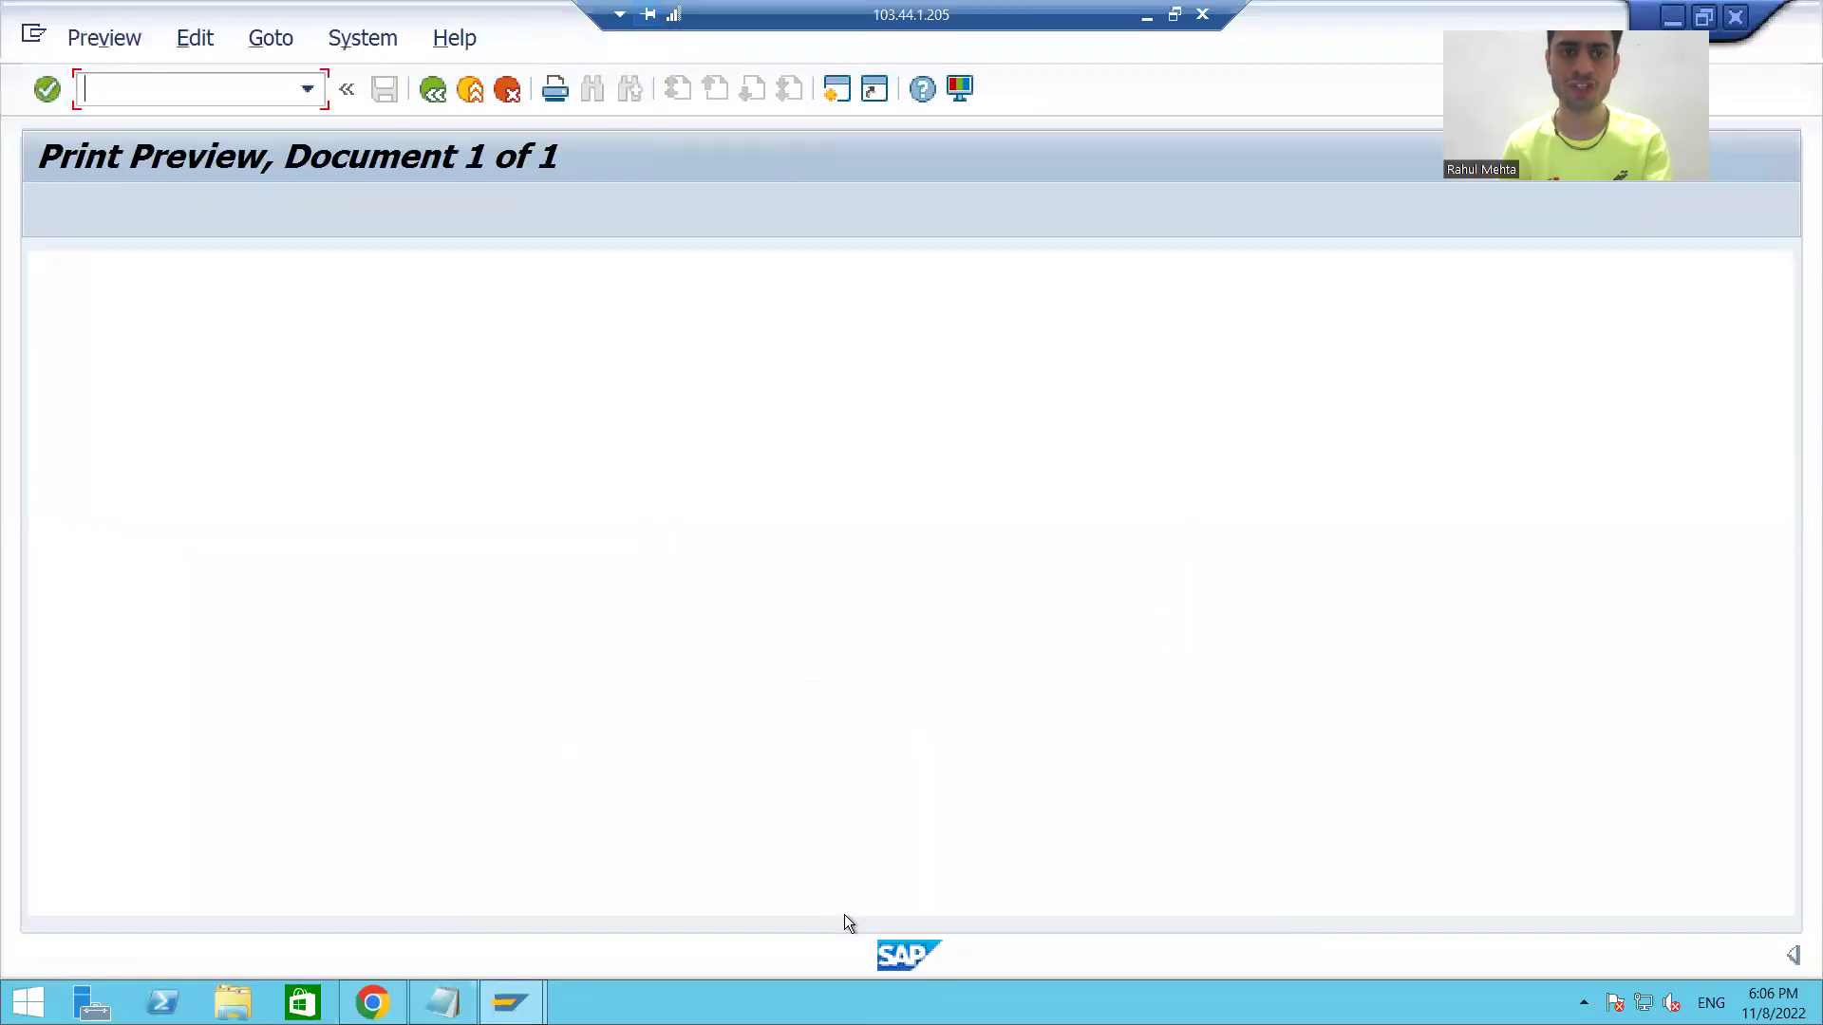
left_click(864, 521)
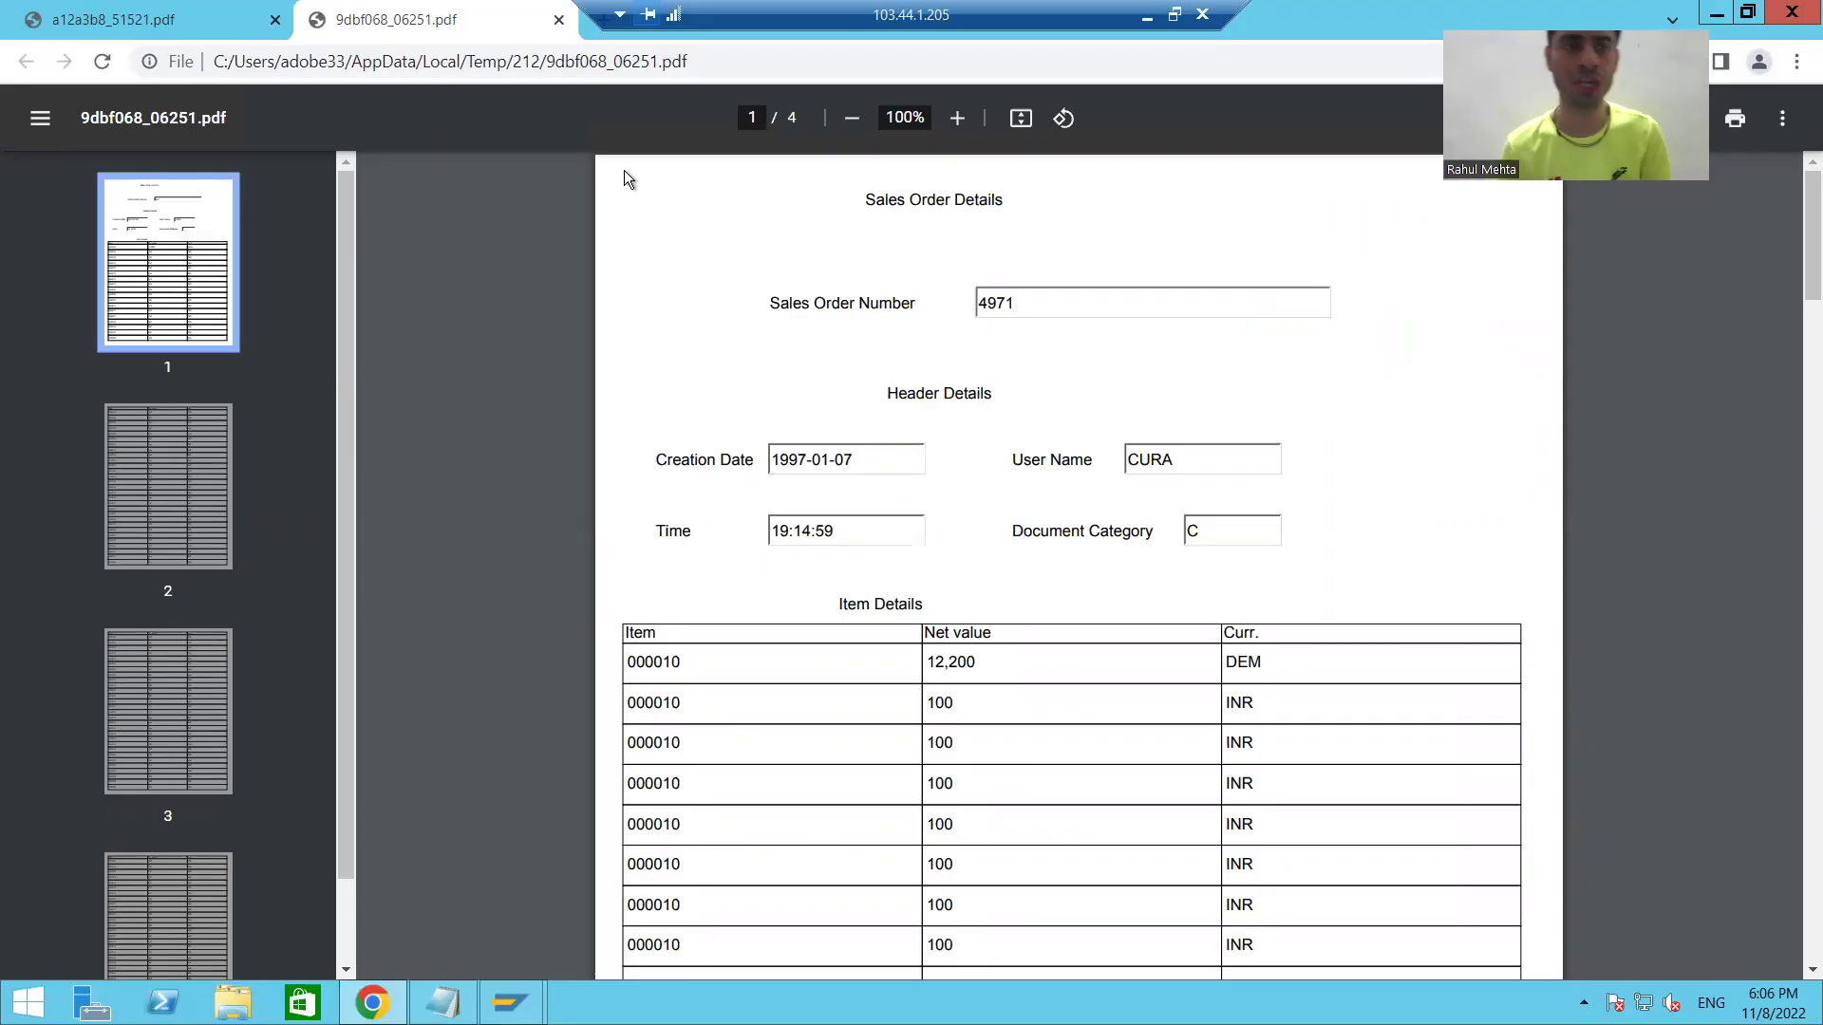
Close the sales order PDF tab and Chrome, then step back from the test results.
left_click(559, 20)
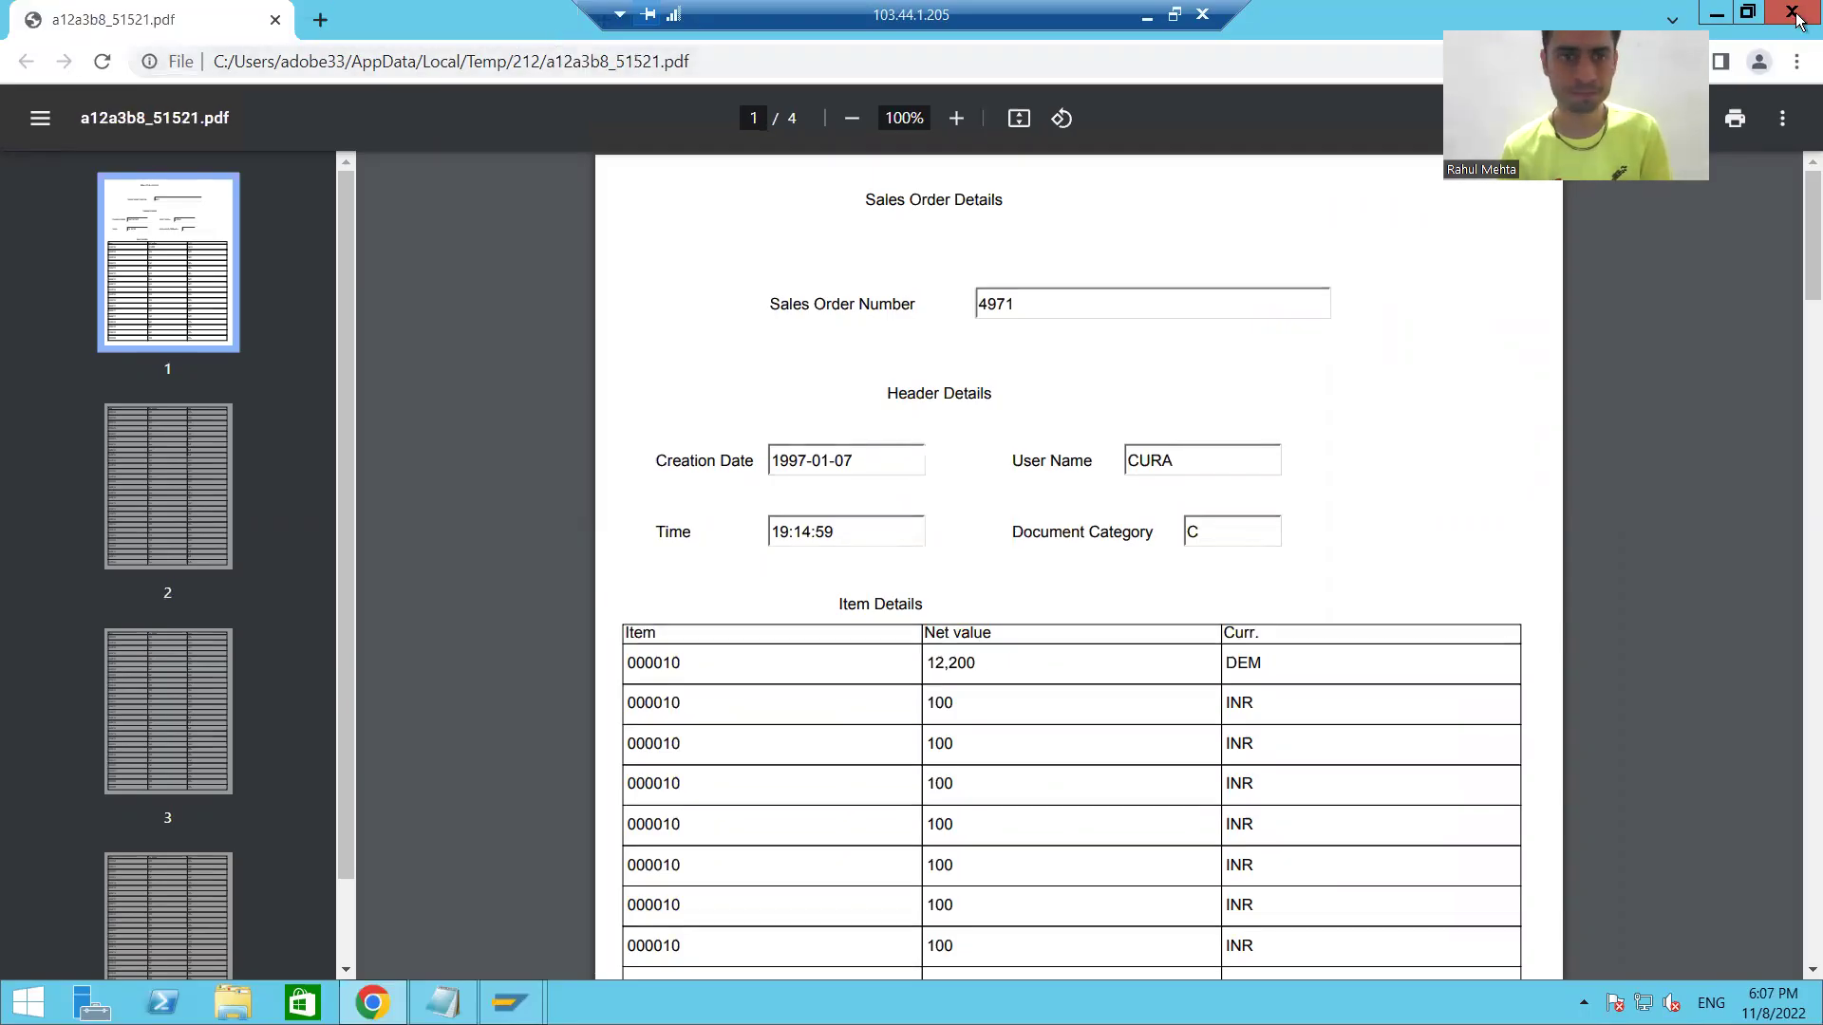
key("ctrl+w")
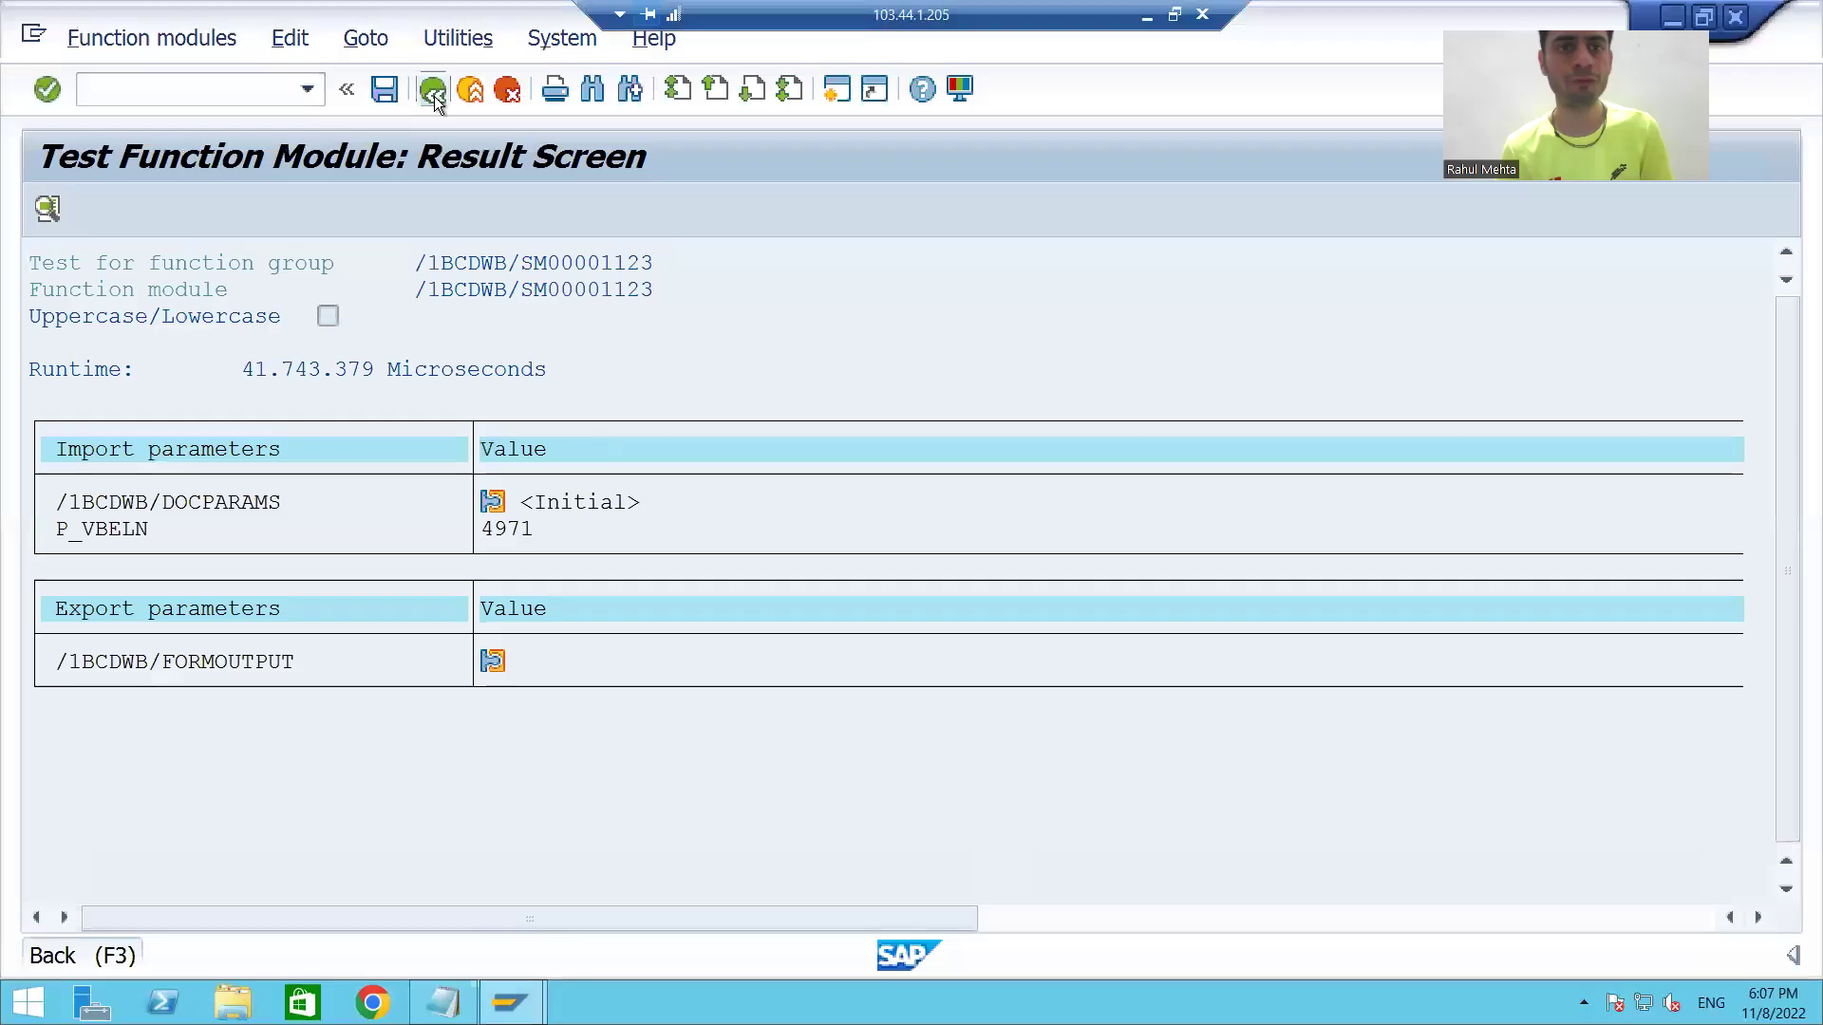
left_click(433, 91)
Return to Form Builder, reopen the ZADOBE_SALES_78 layout and select Image1 on the master page.
left_click(433, 92)
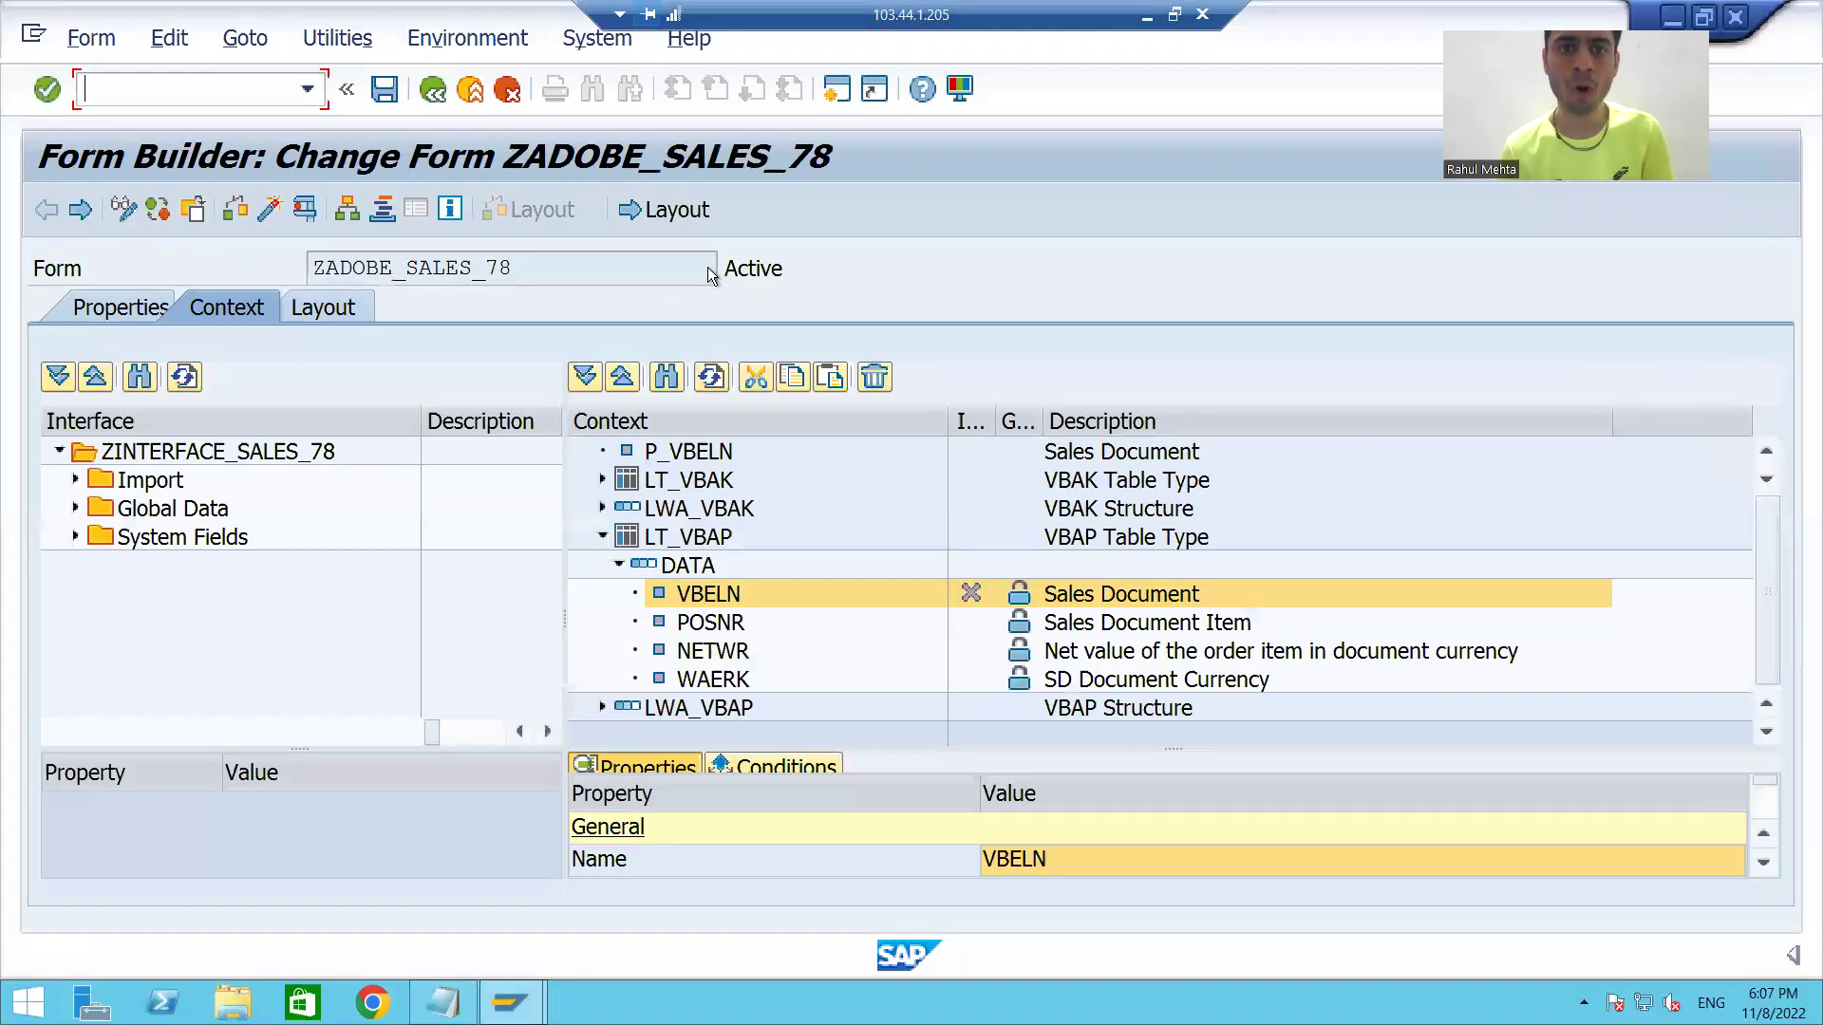
left_click(674, 210)
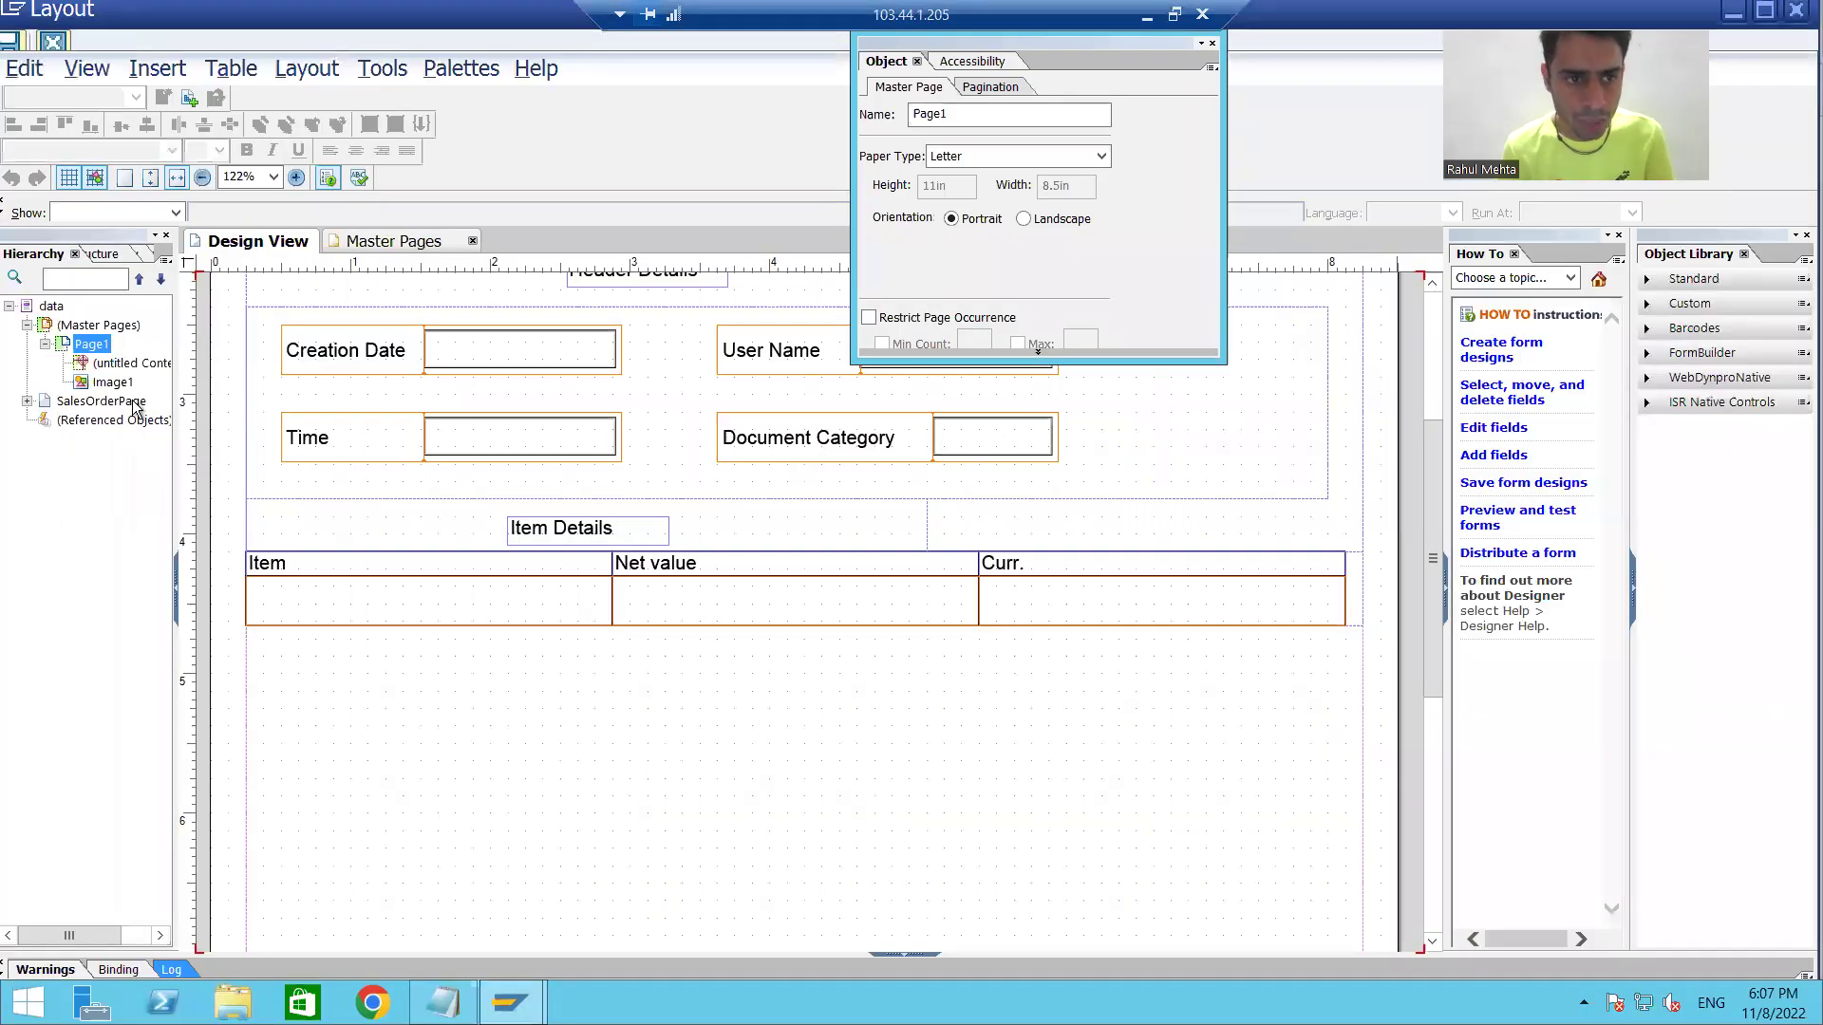
left_click(113, 382)
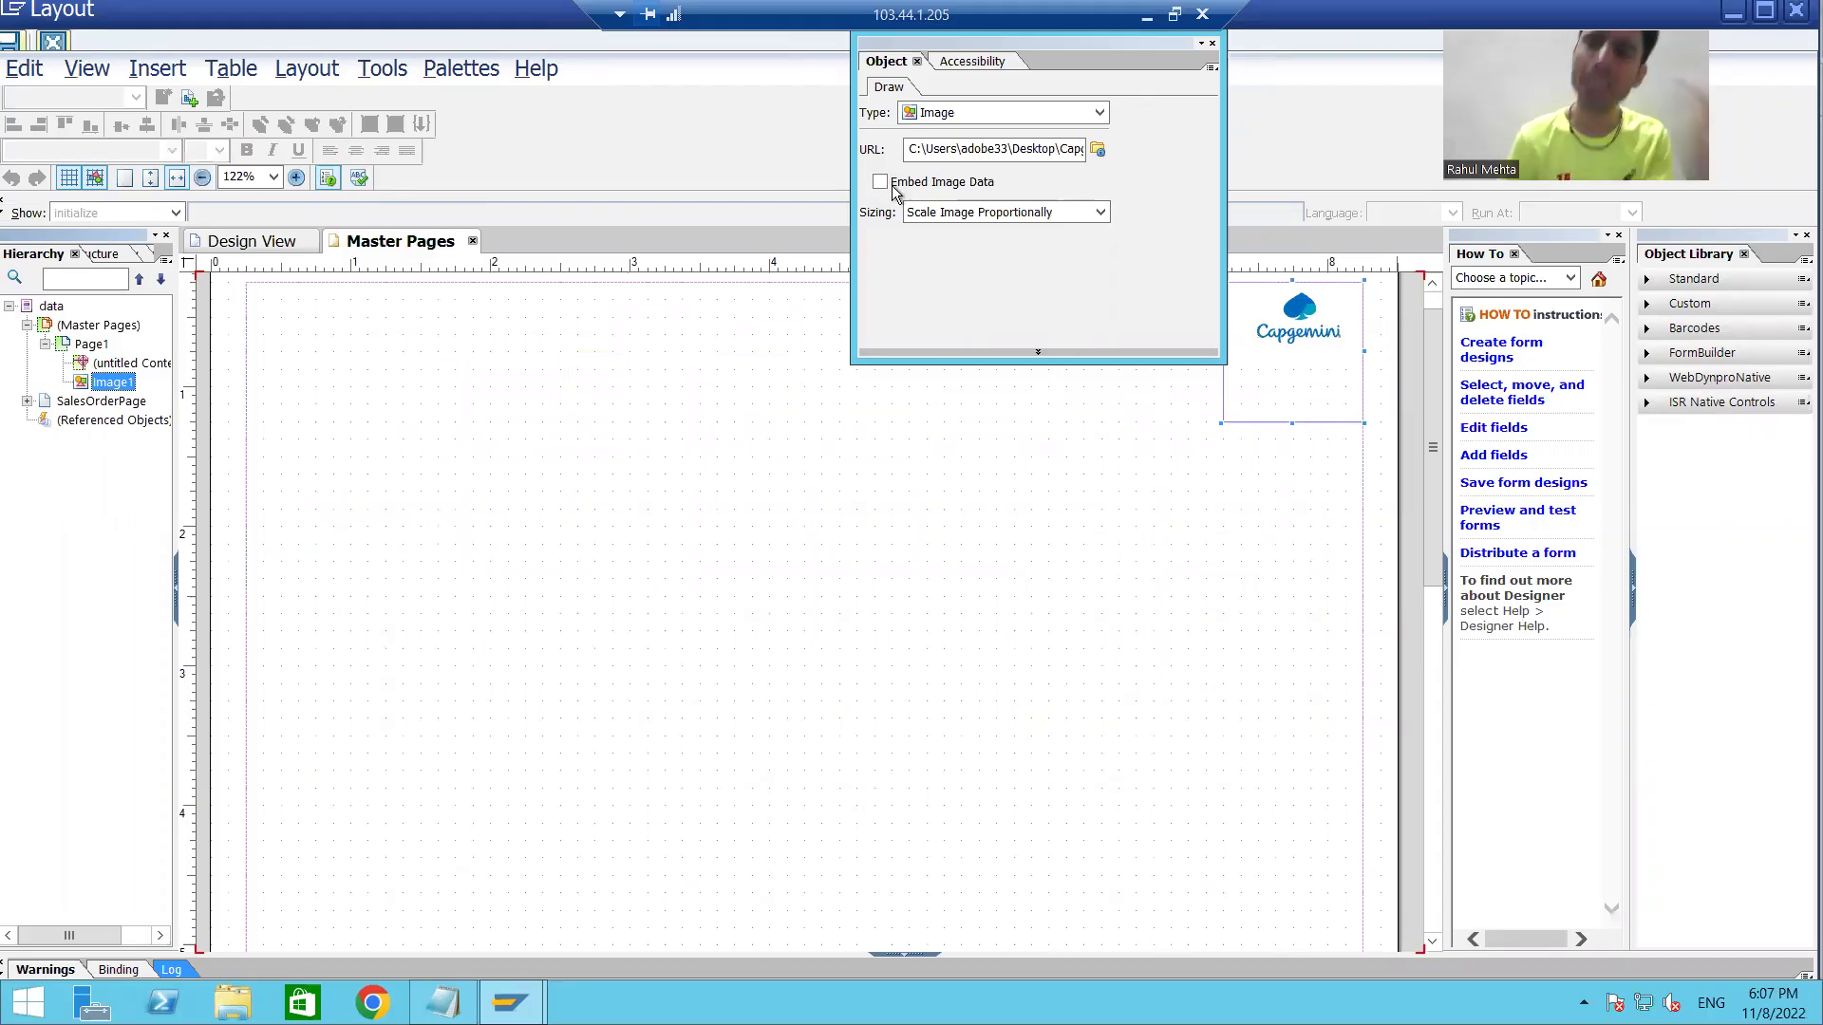
Reset palette locations and tick Embed Image Data for the Capgemini logo image.
left_click(458, 71)
mouse_move(479, 106)
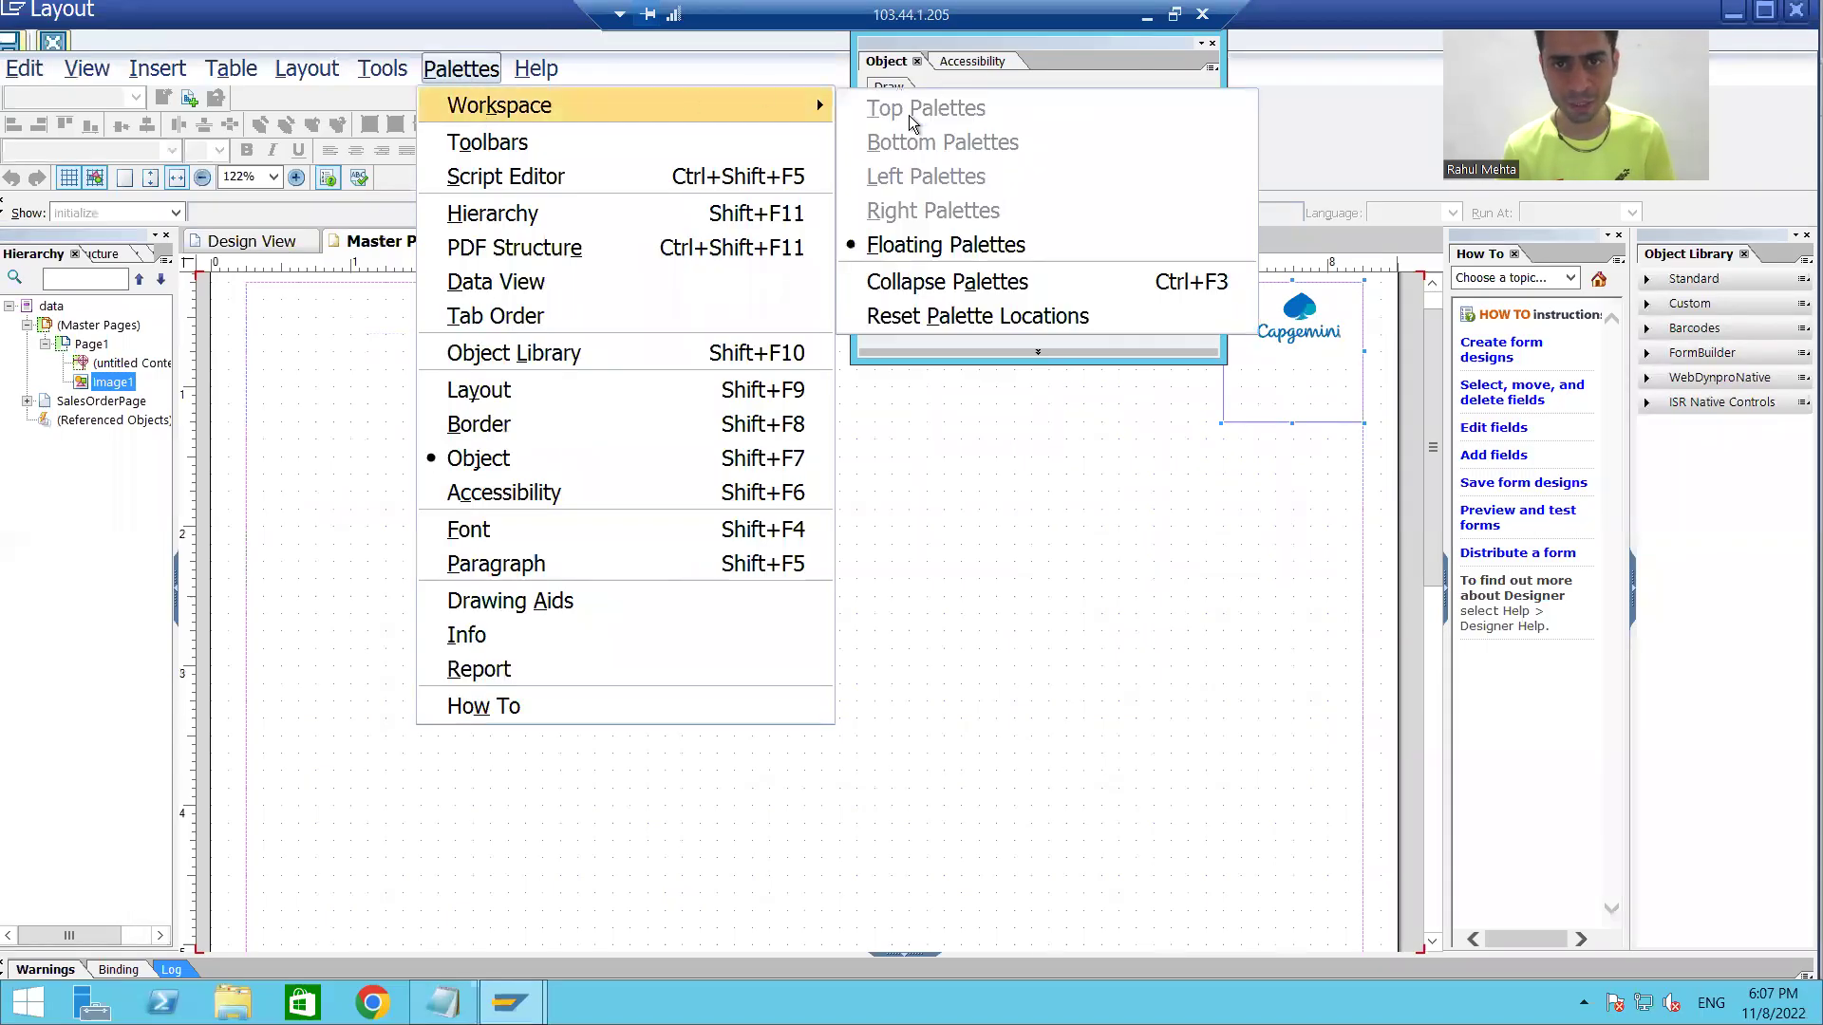
left_click(902, 315)
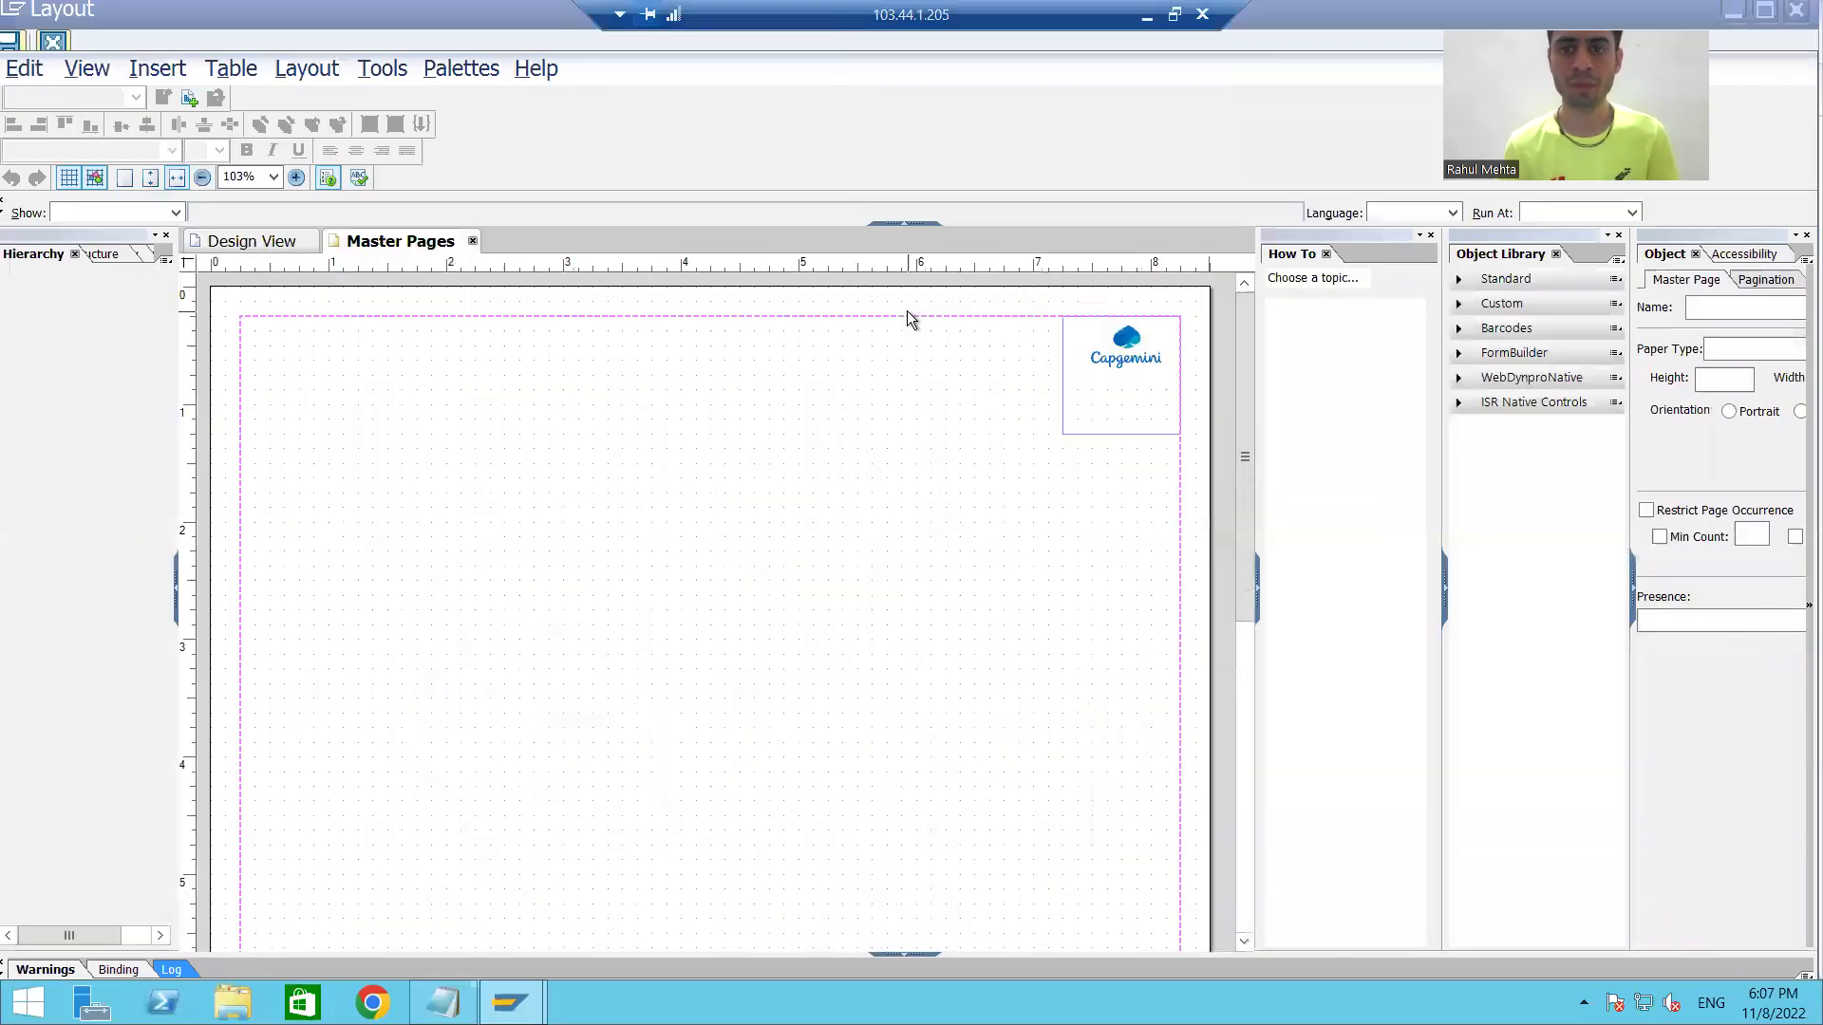
left_click(1136, 373)
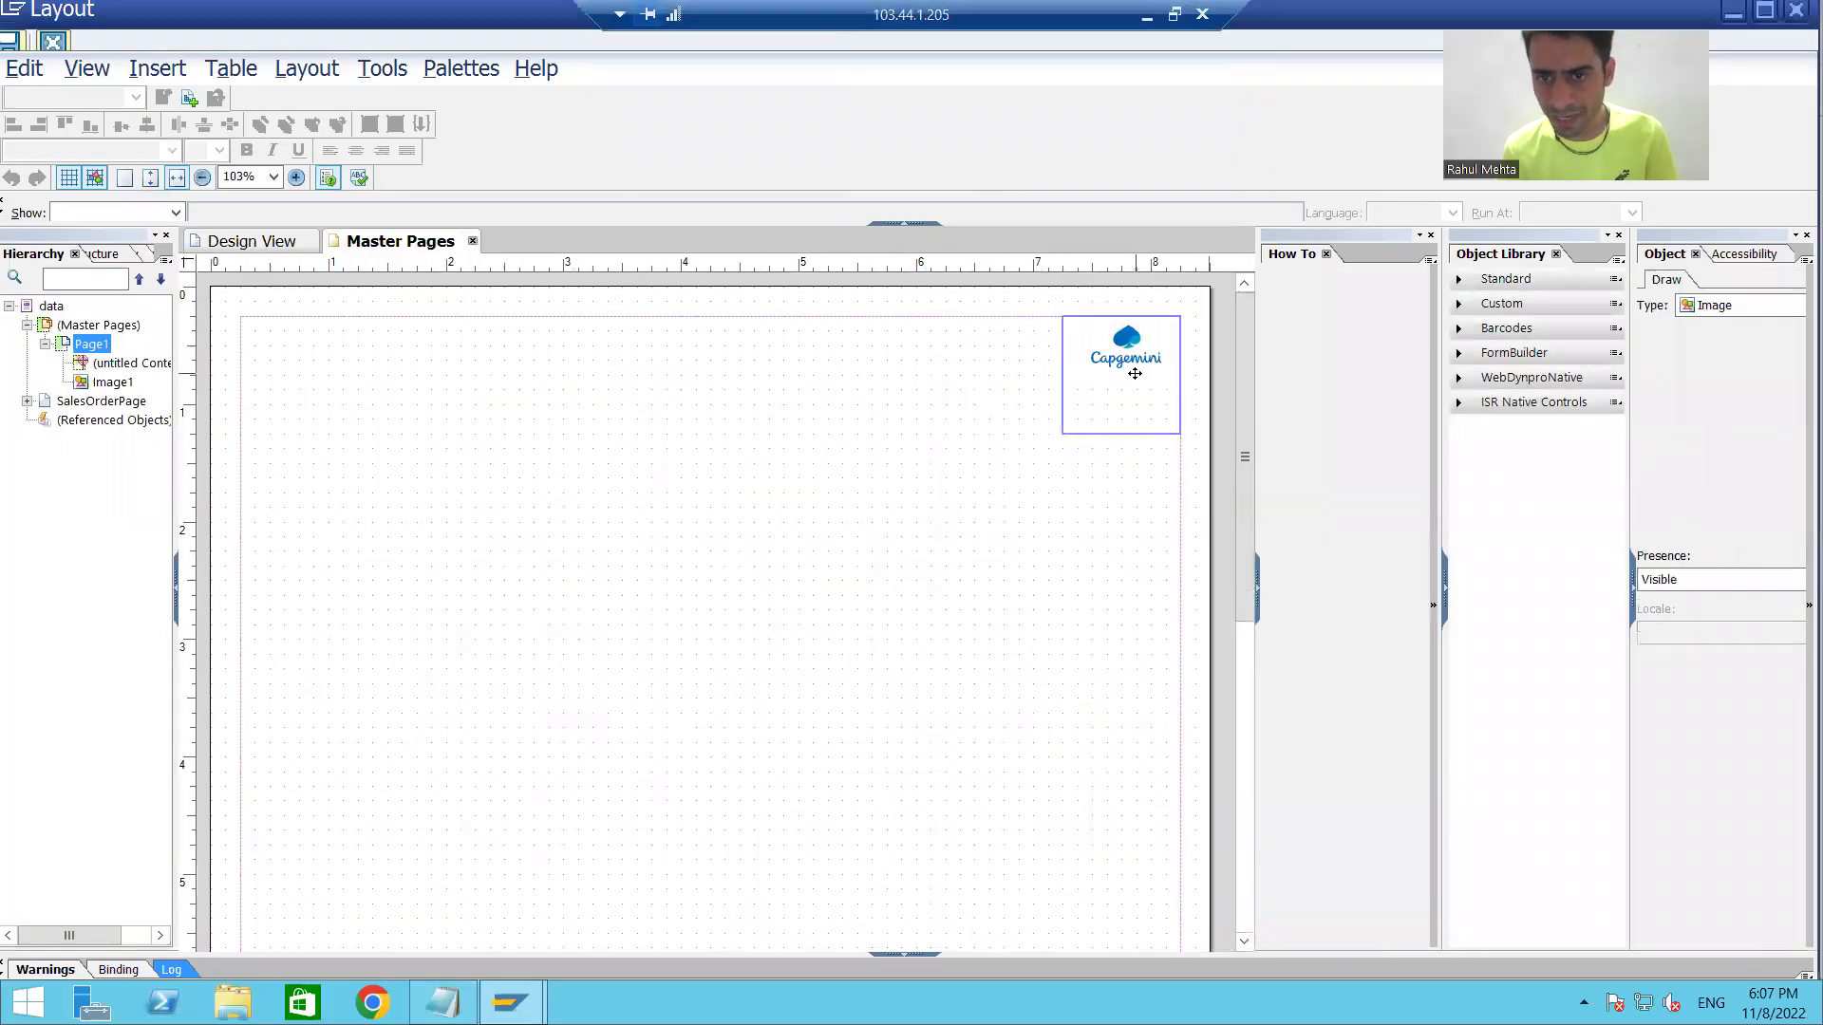
mouse_move(1728, 236)
left_mouse_down()
mouse_move(1181, 167)
mouse_move(1027, 86)
left_mouse_up()
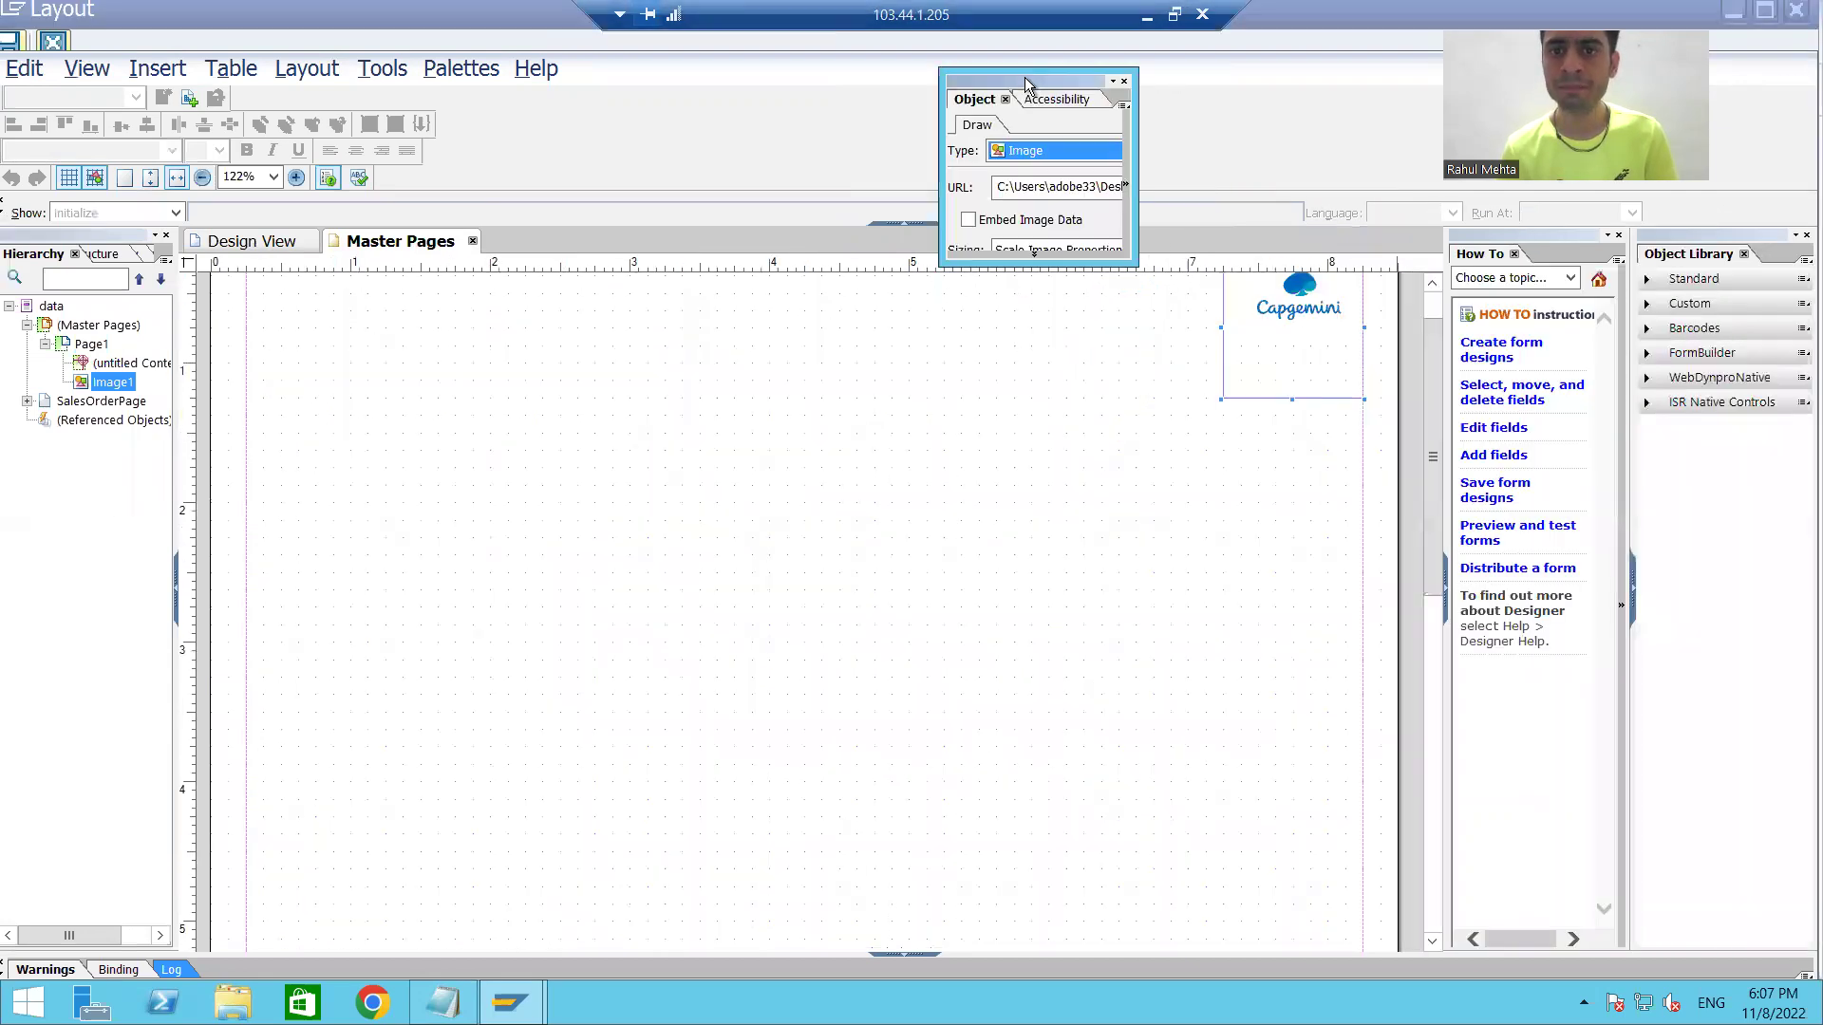
left_click(968, 220)
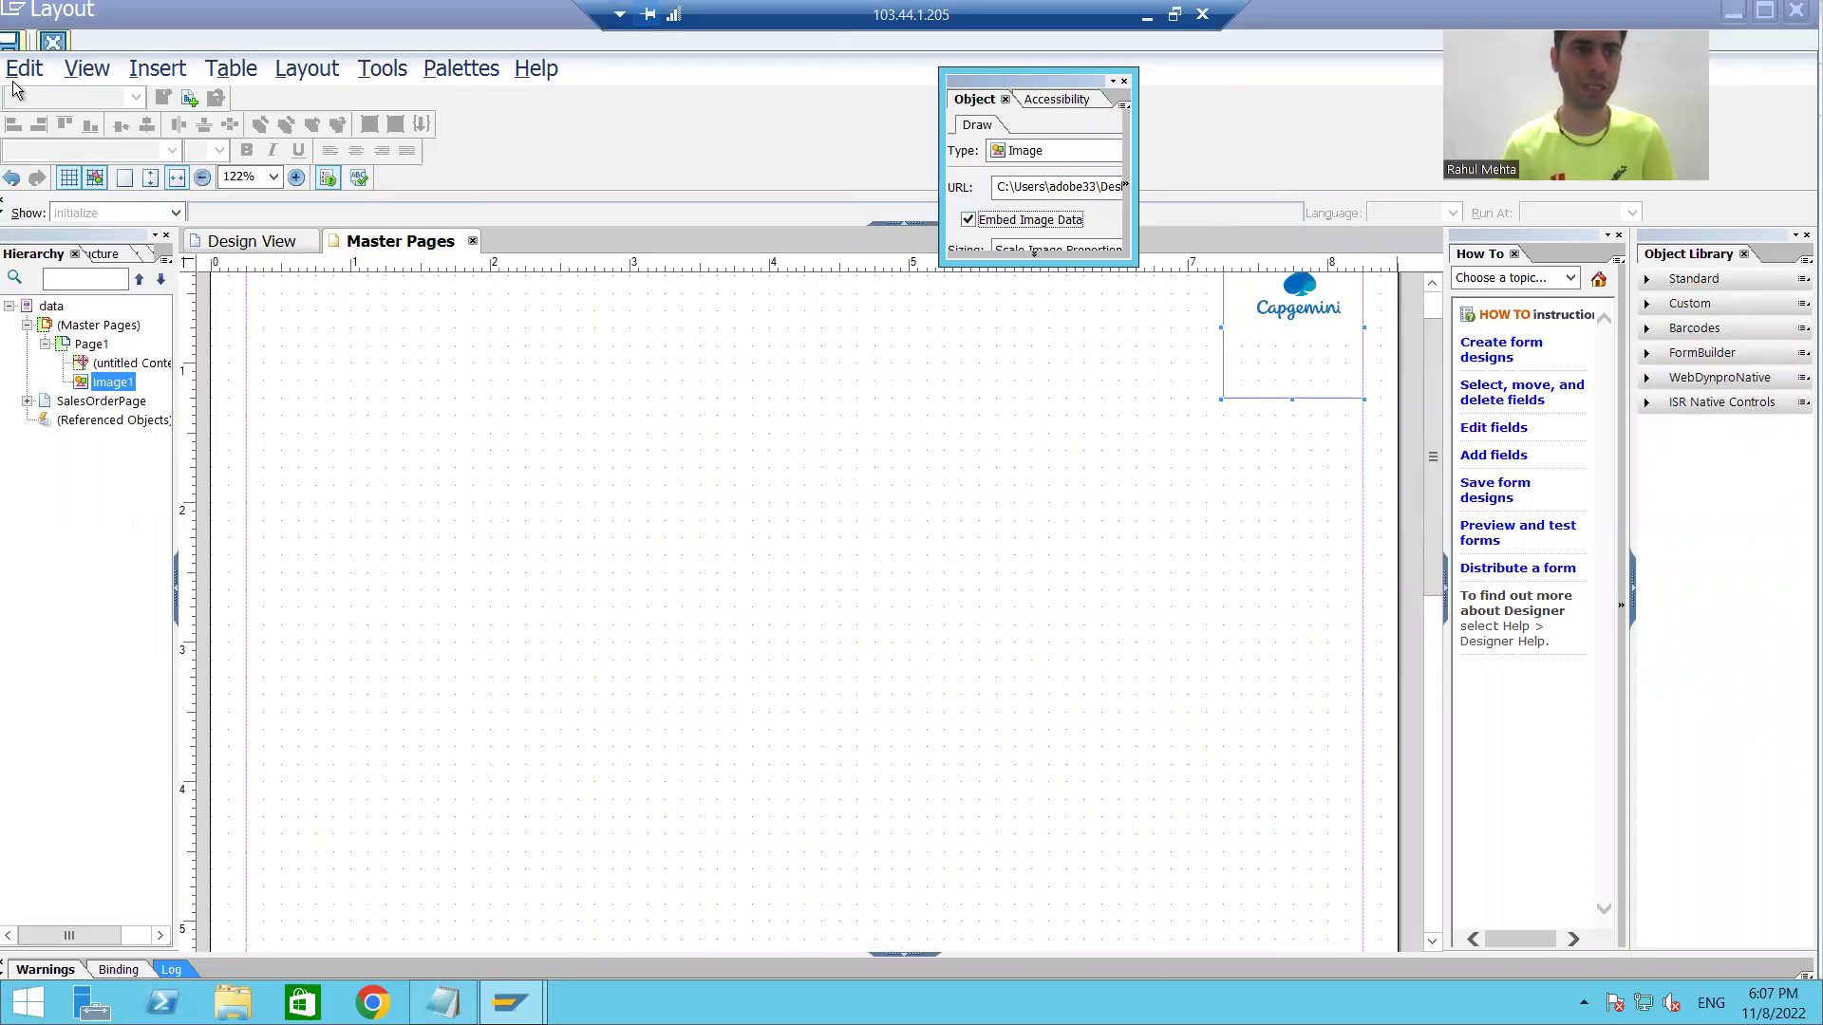
Close the layout editor and activate the updated ZADOBE_SALES_78 form.
left_click(13, 42)
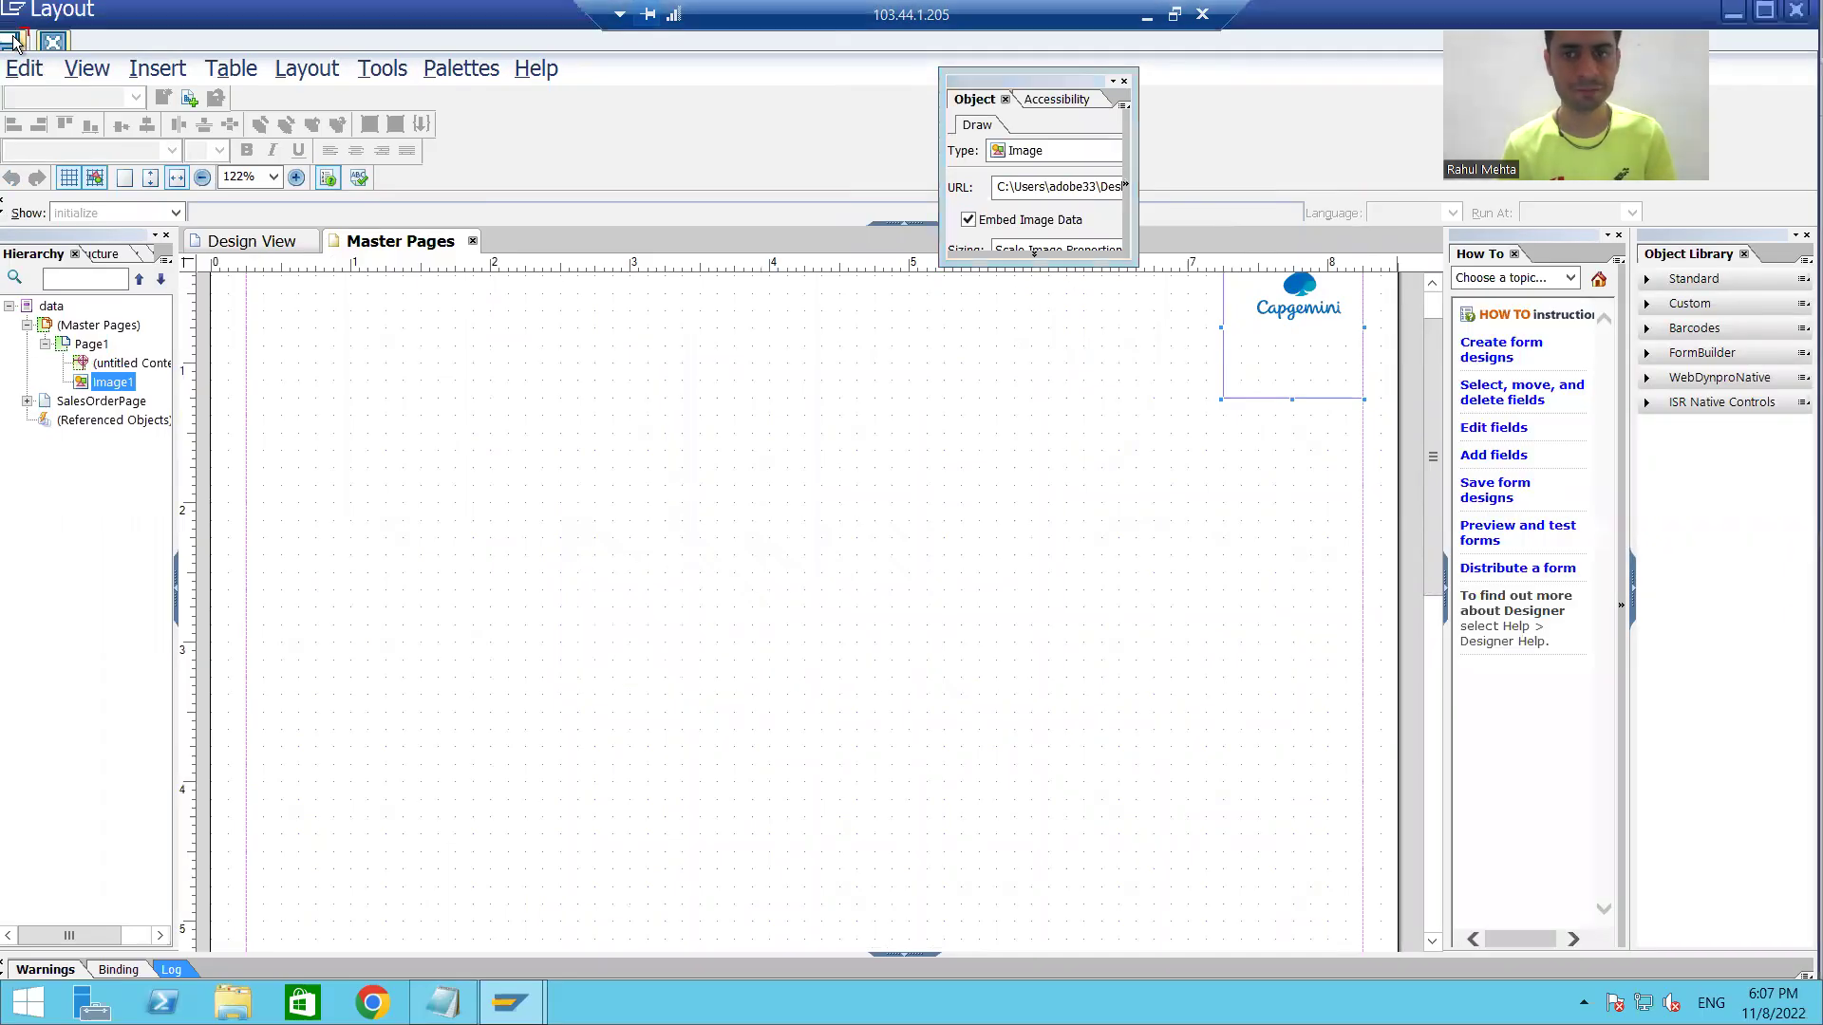
left_click(1797, 16)
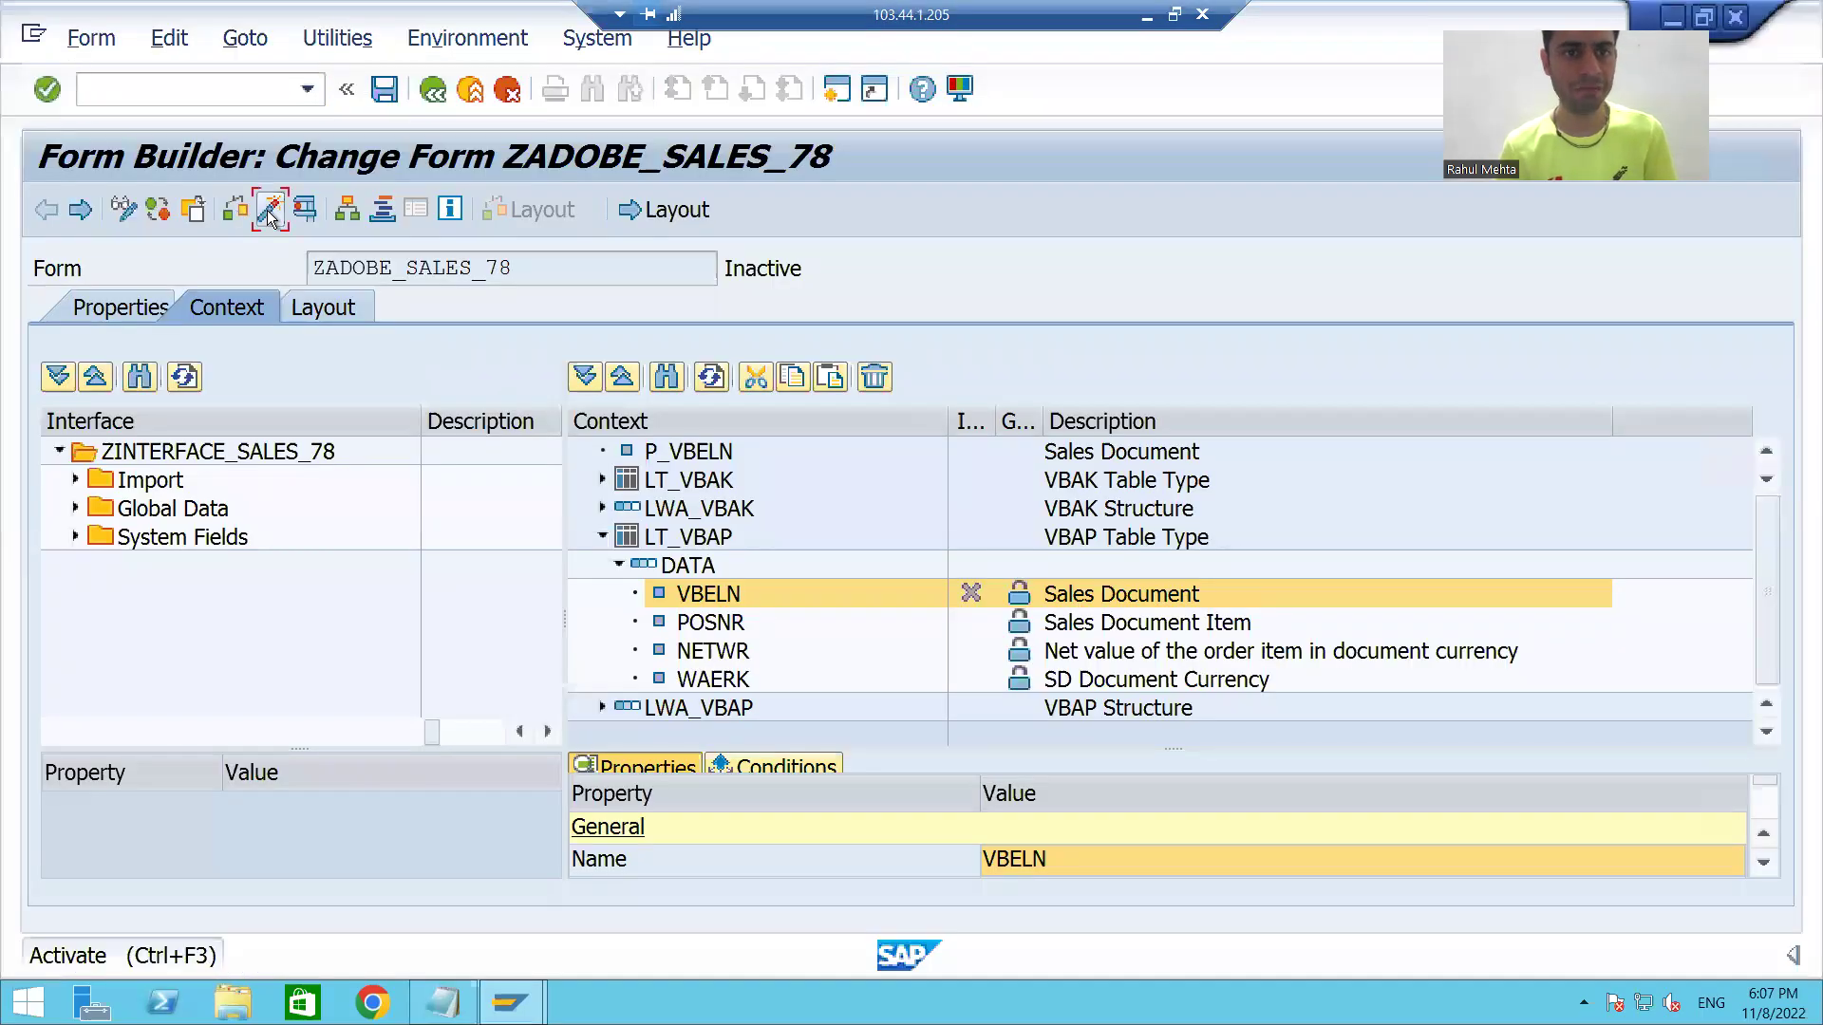
left_click(266, 210)
Activate ZADOBE_SALES_78, test it for sales order 4971 and open PDF 9dbf068_08081.pdf from print preview.
key("Return")
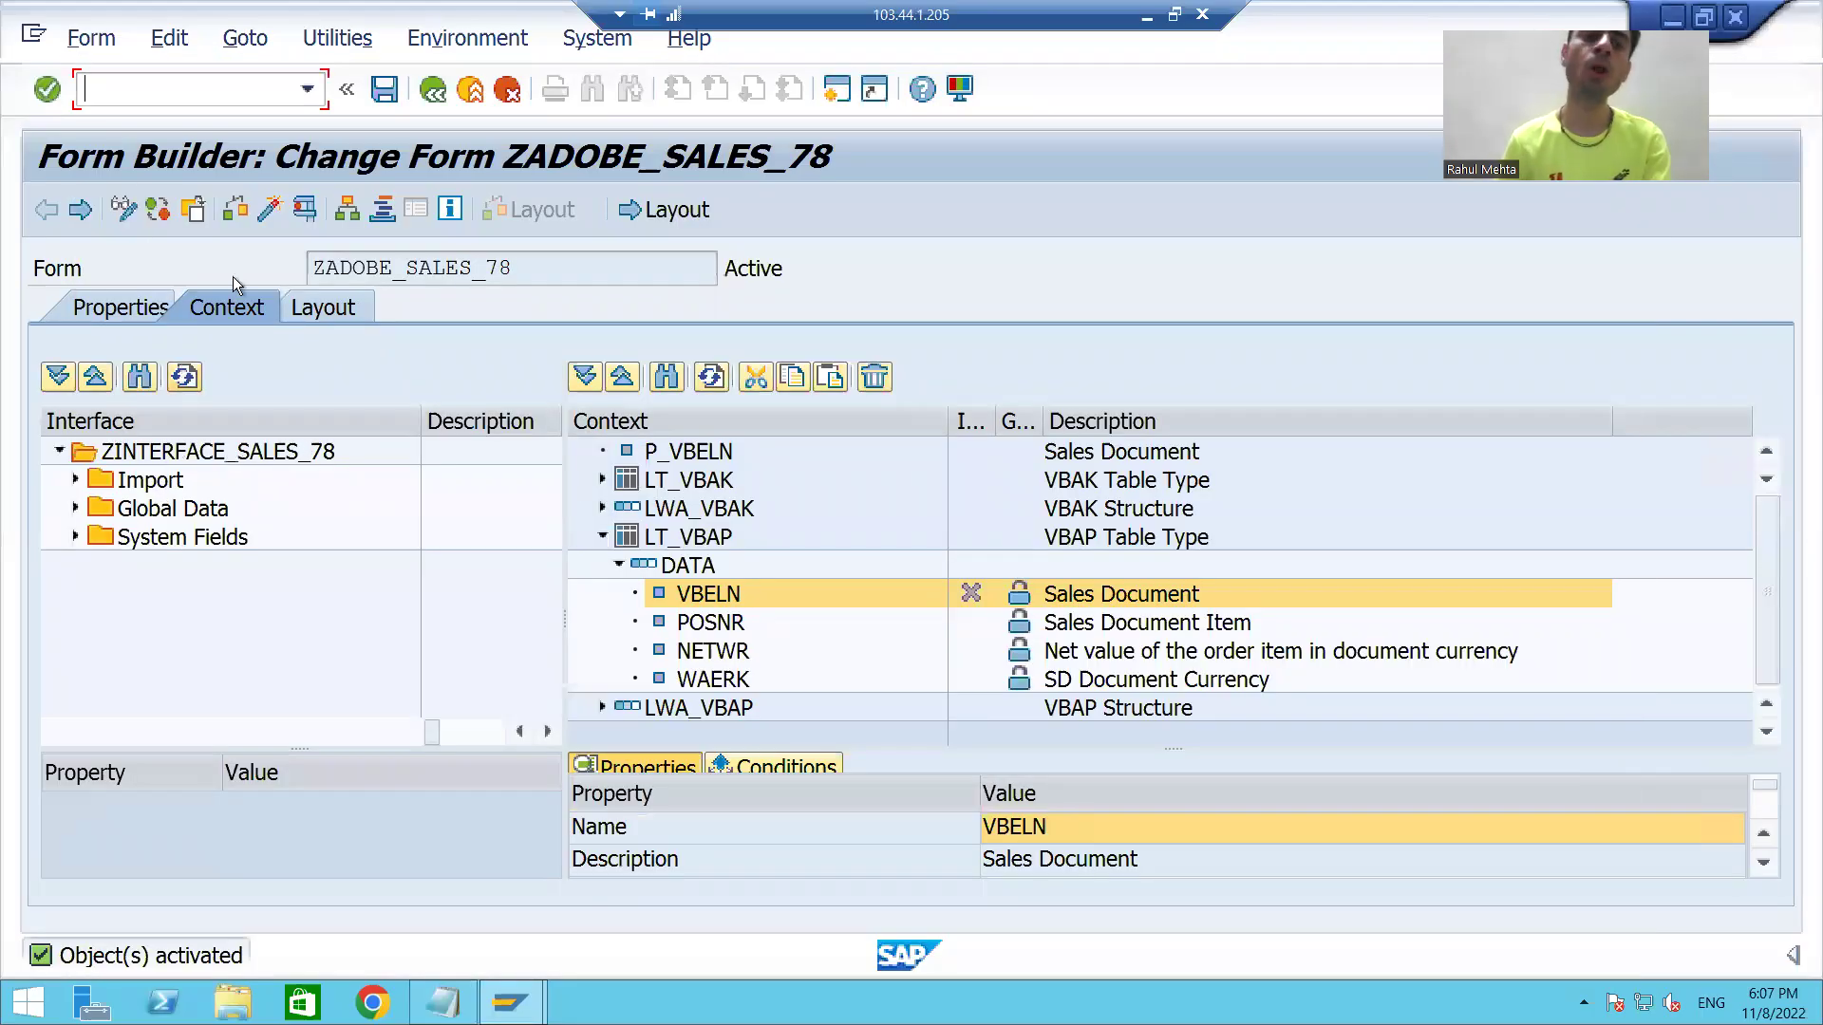
left_click(303, 209)
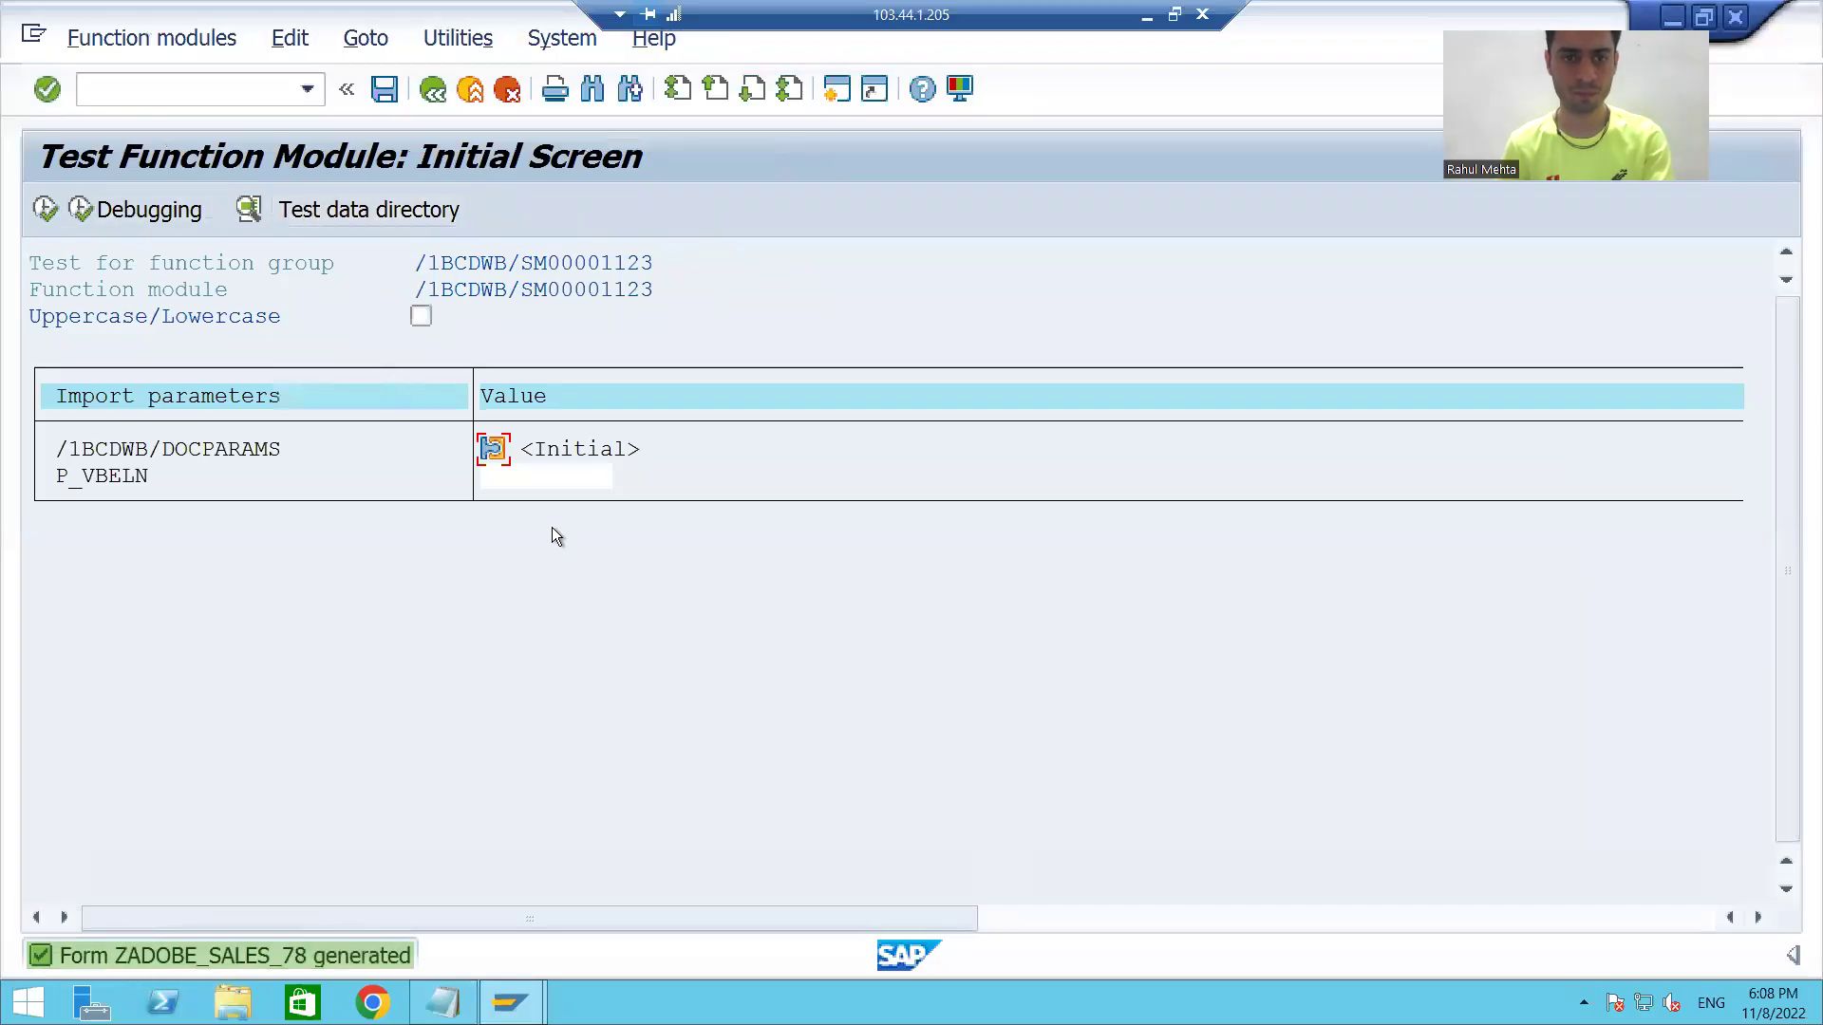
left_click(528, 478)
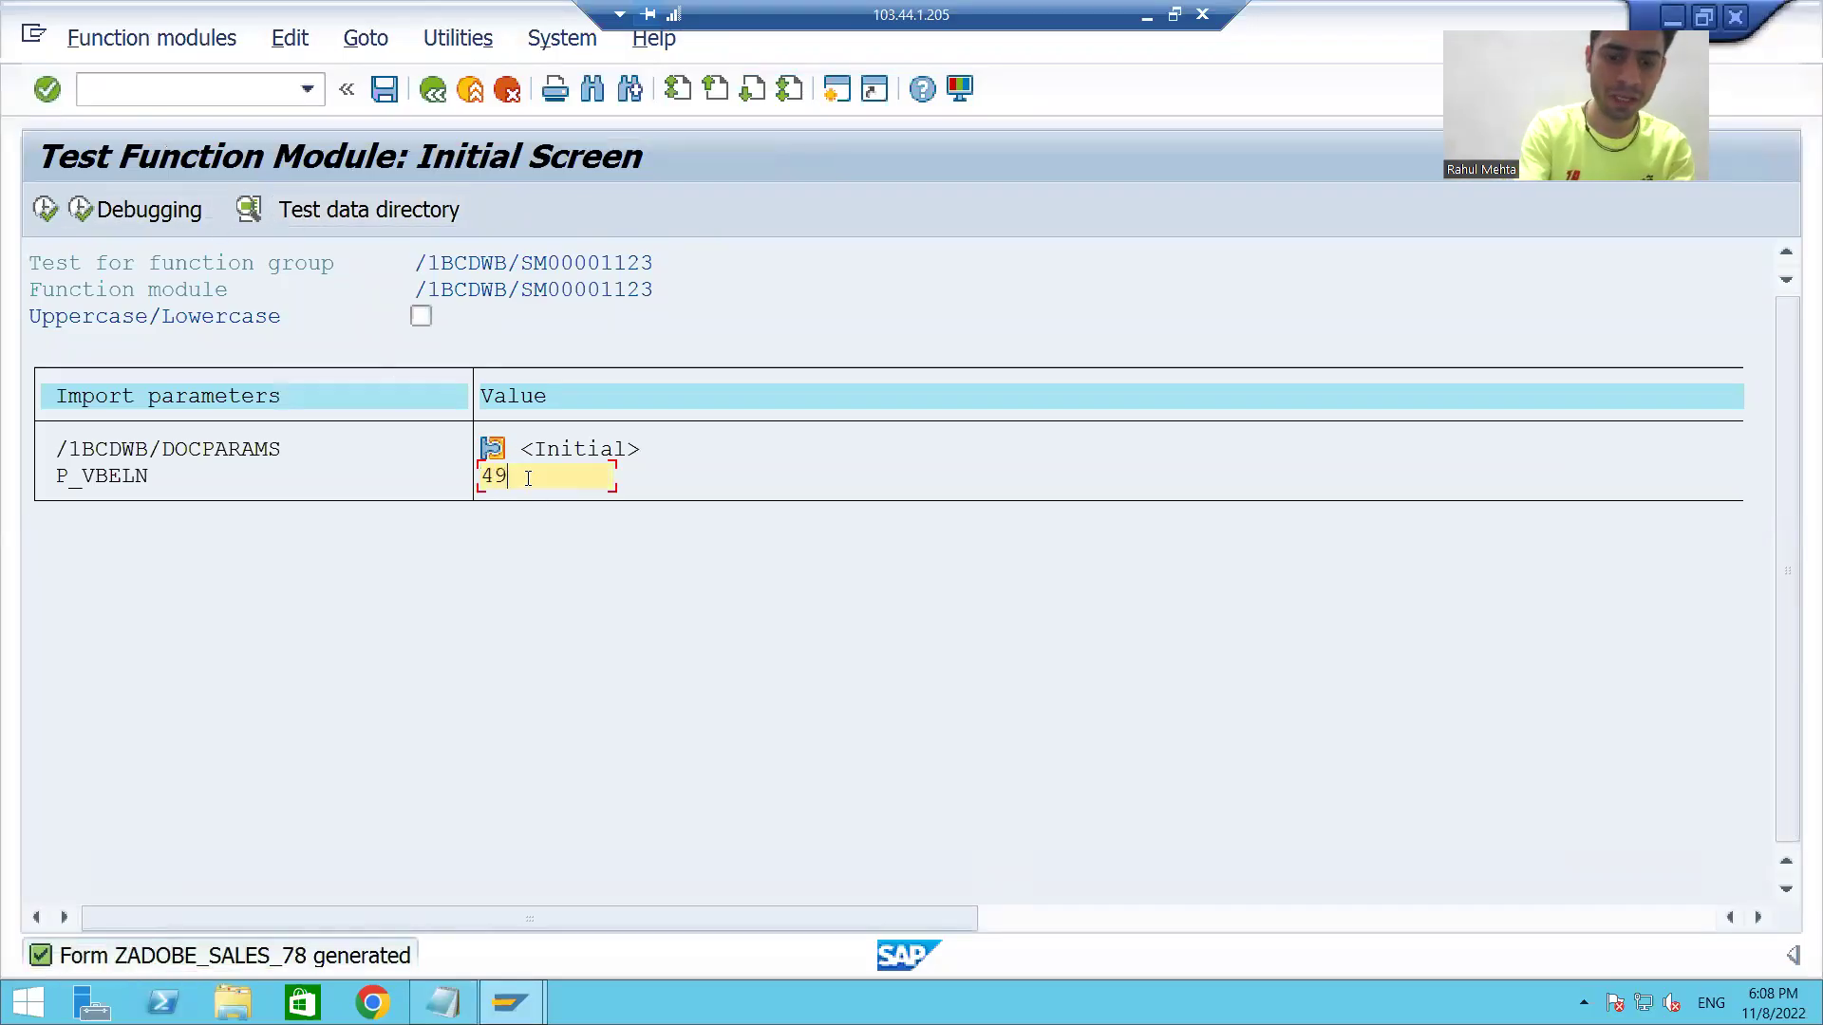
left_click(44, 208)
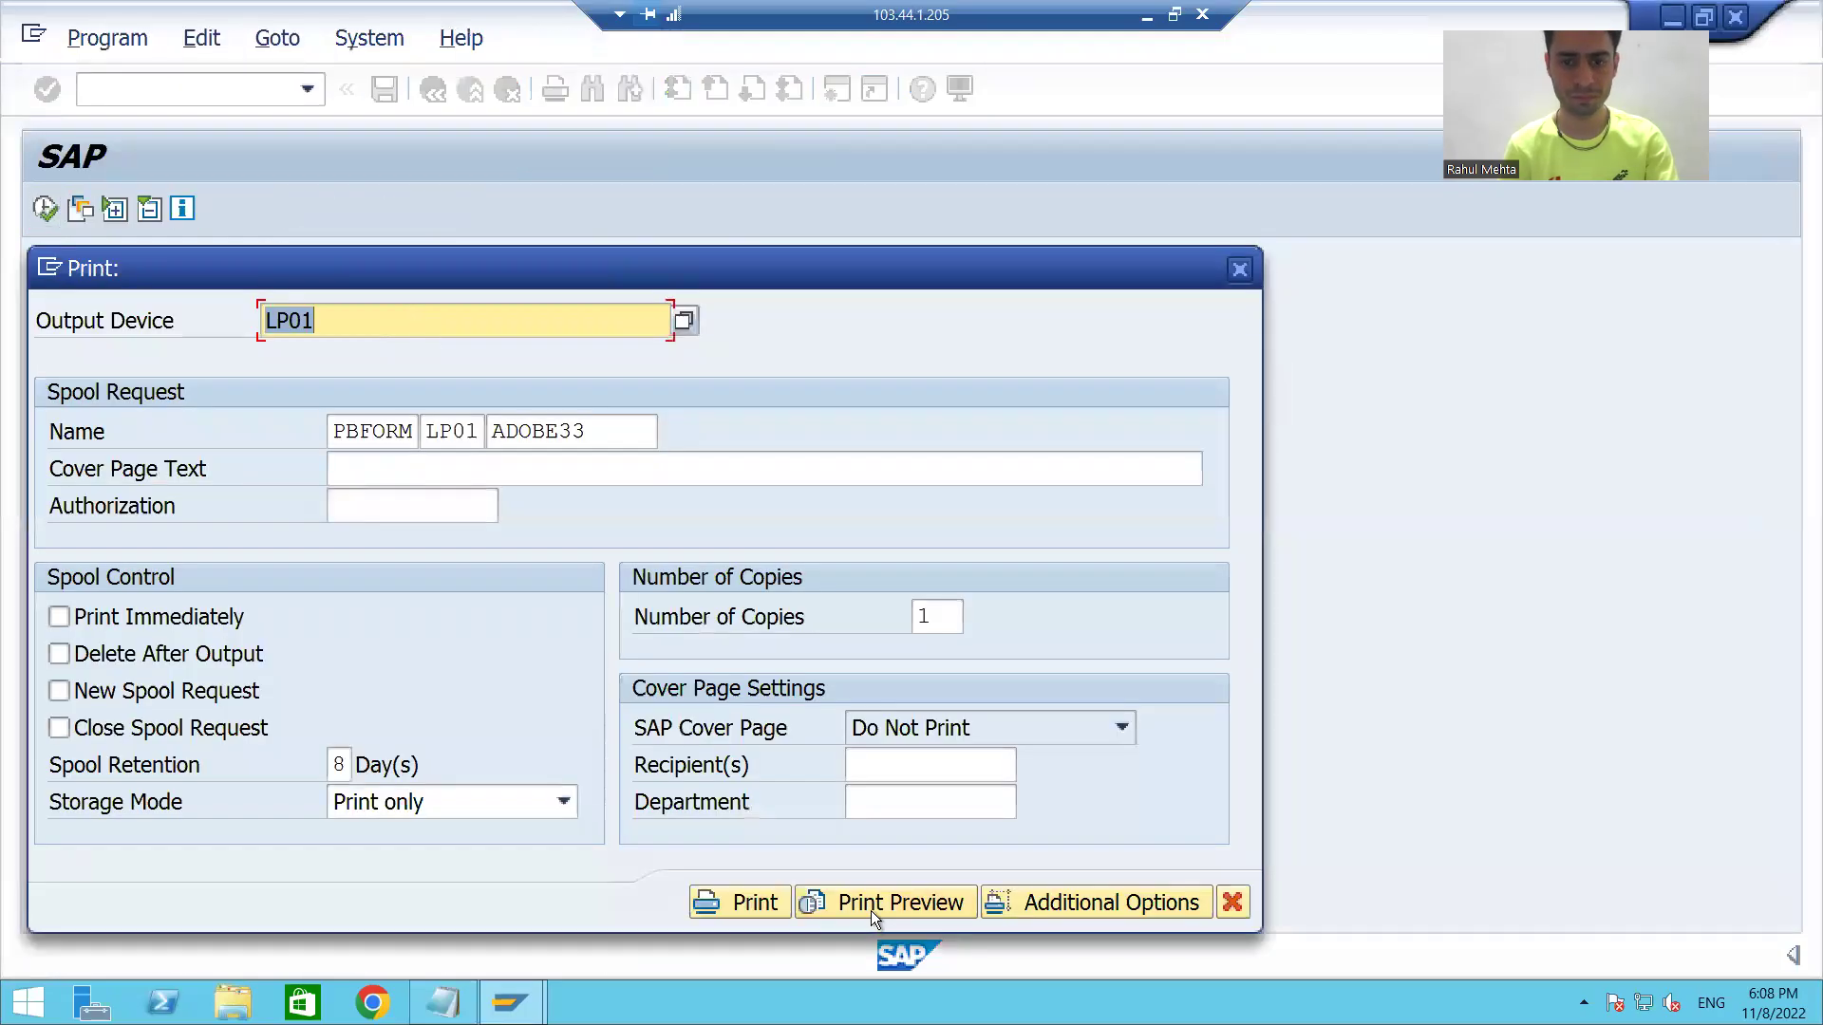
left_click(870, 910)
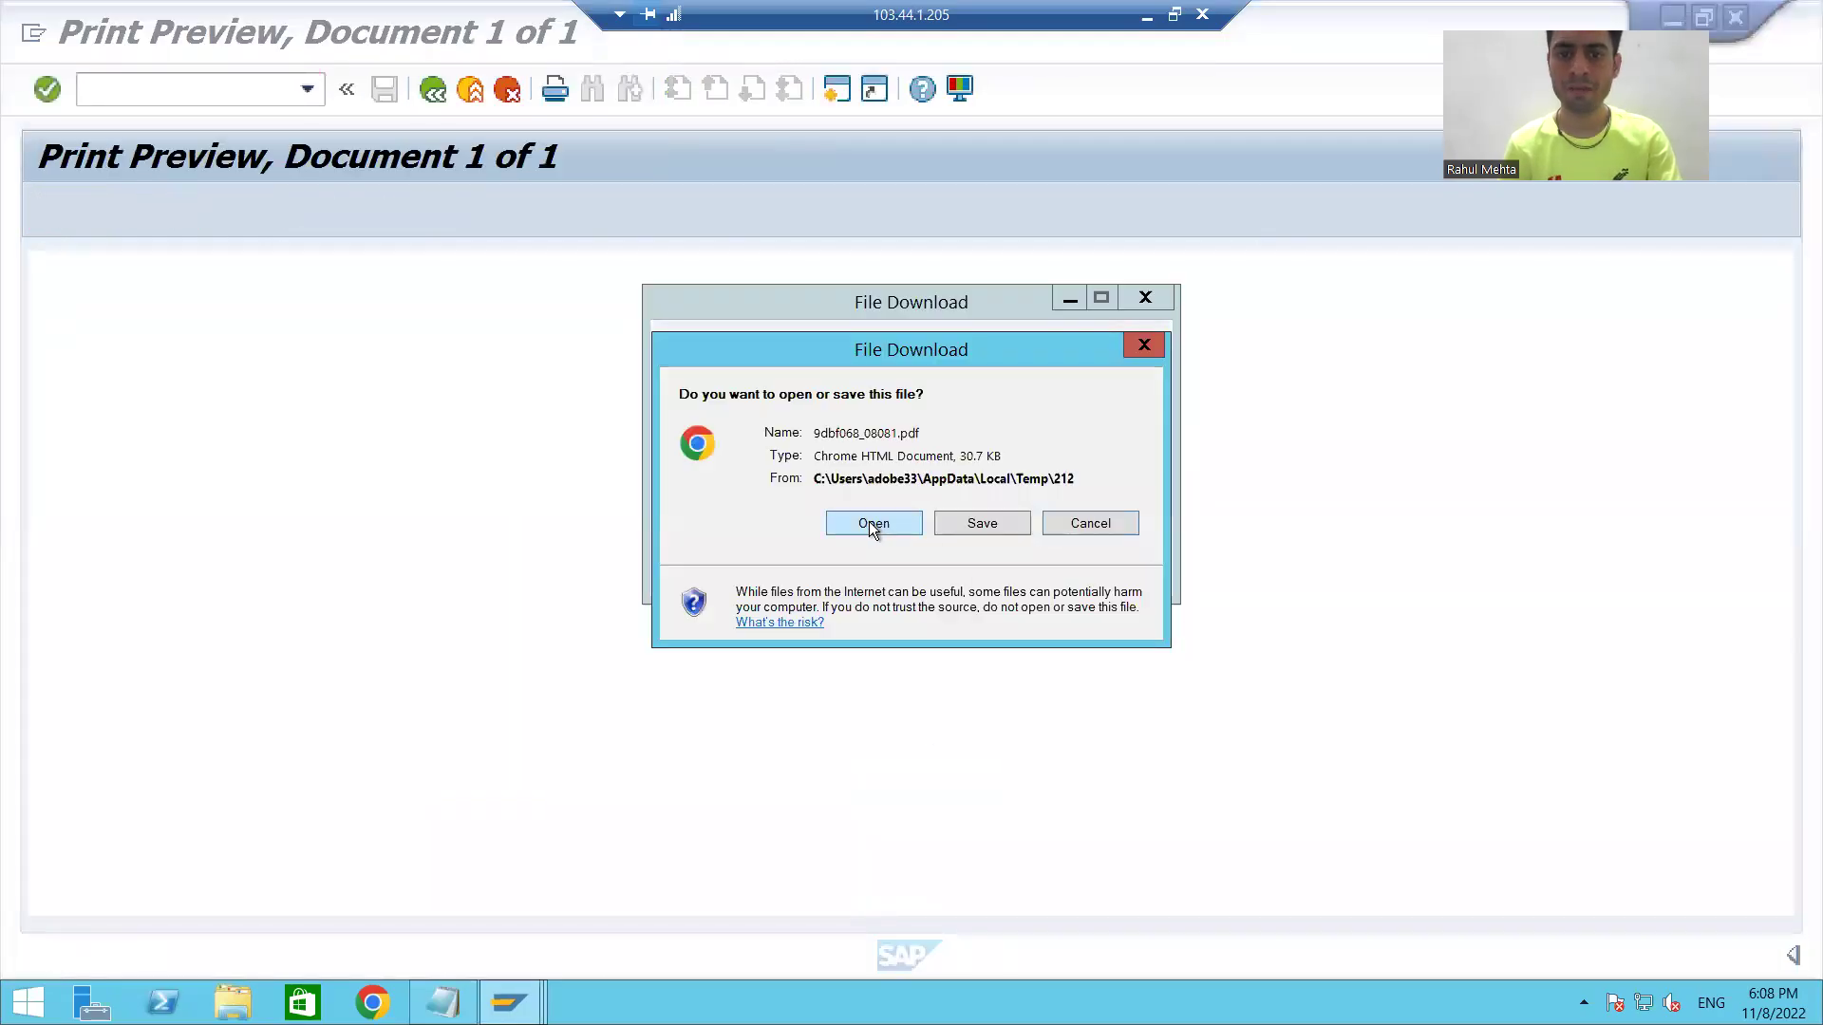
left_click(869, 523)
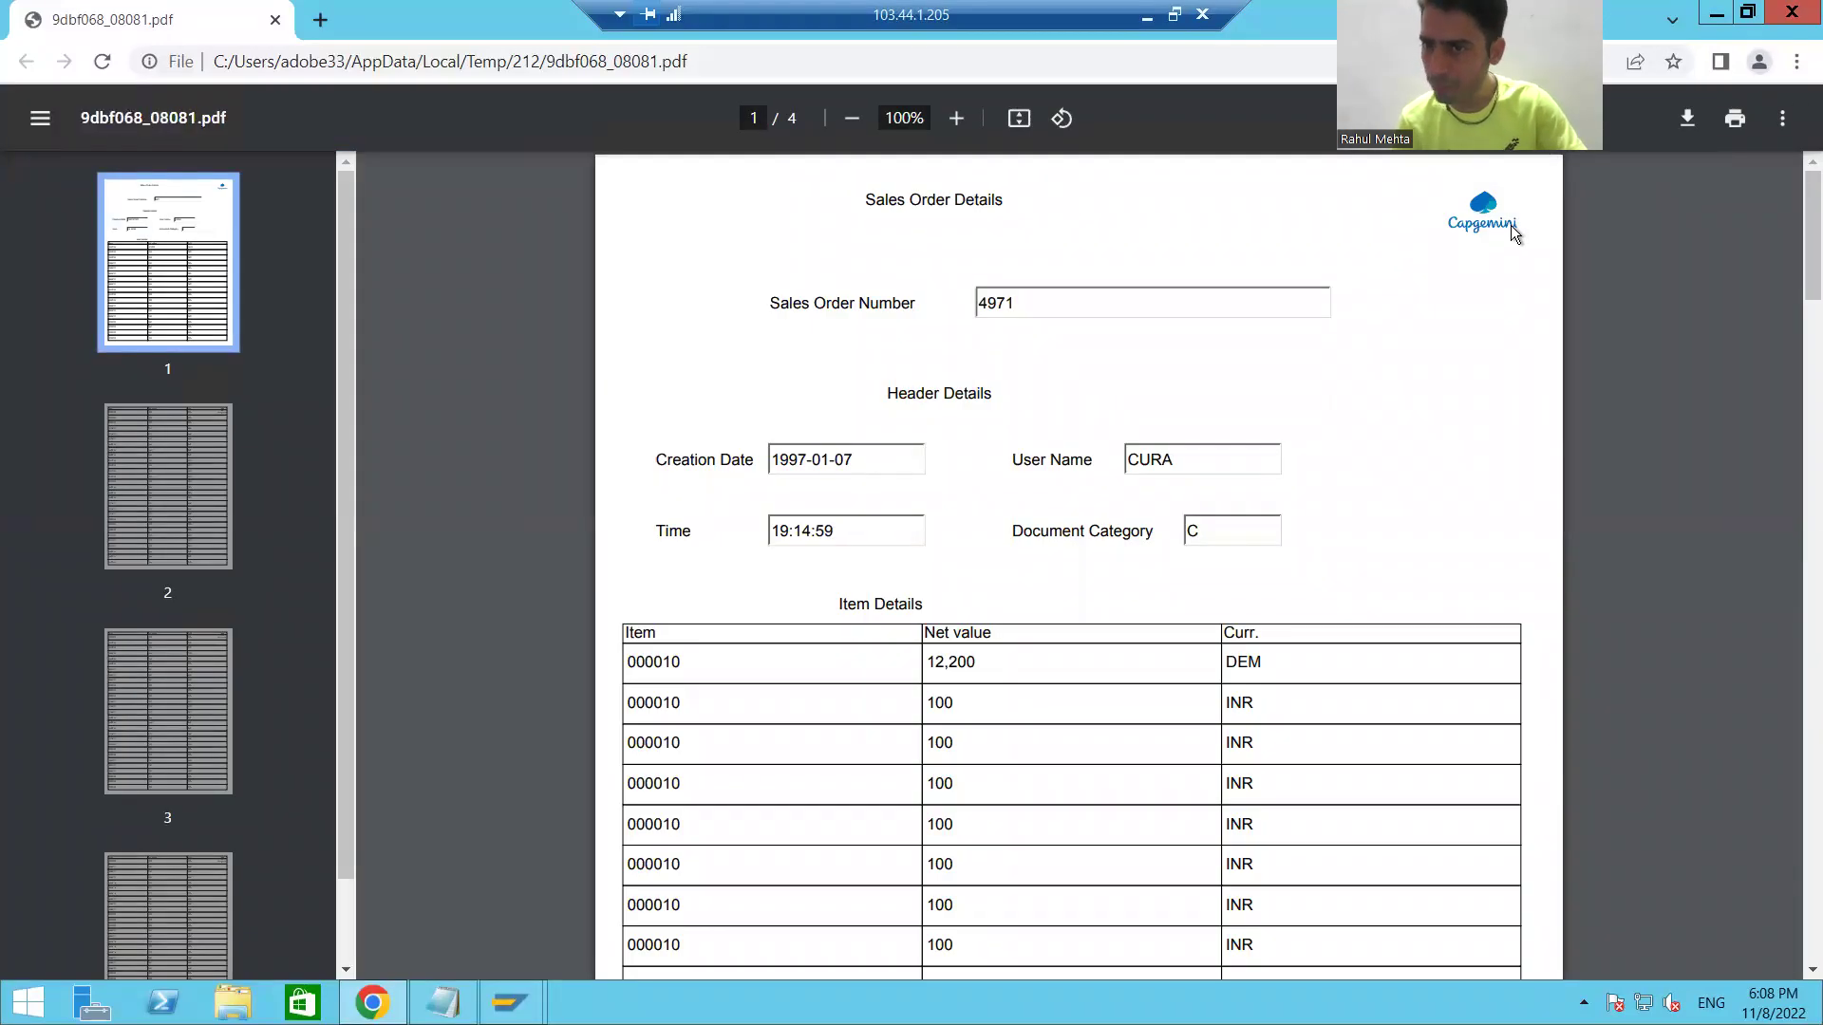
Scroll through the generated PDF to check the Capgemini logo, then close Chrome.
scroll(1433, 431, "down", 10)
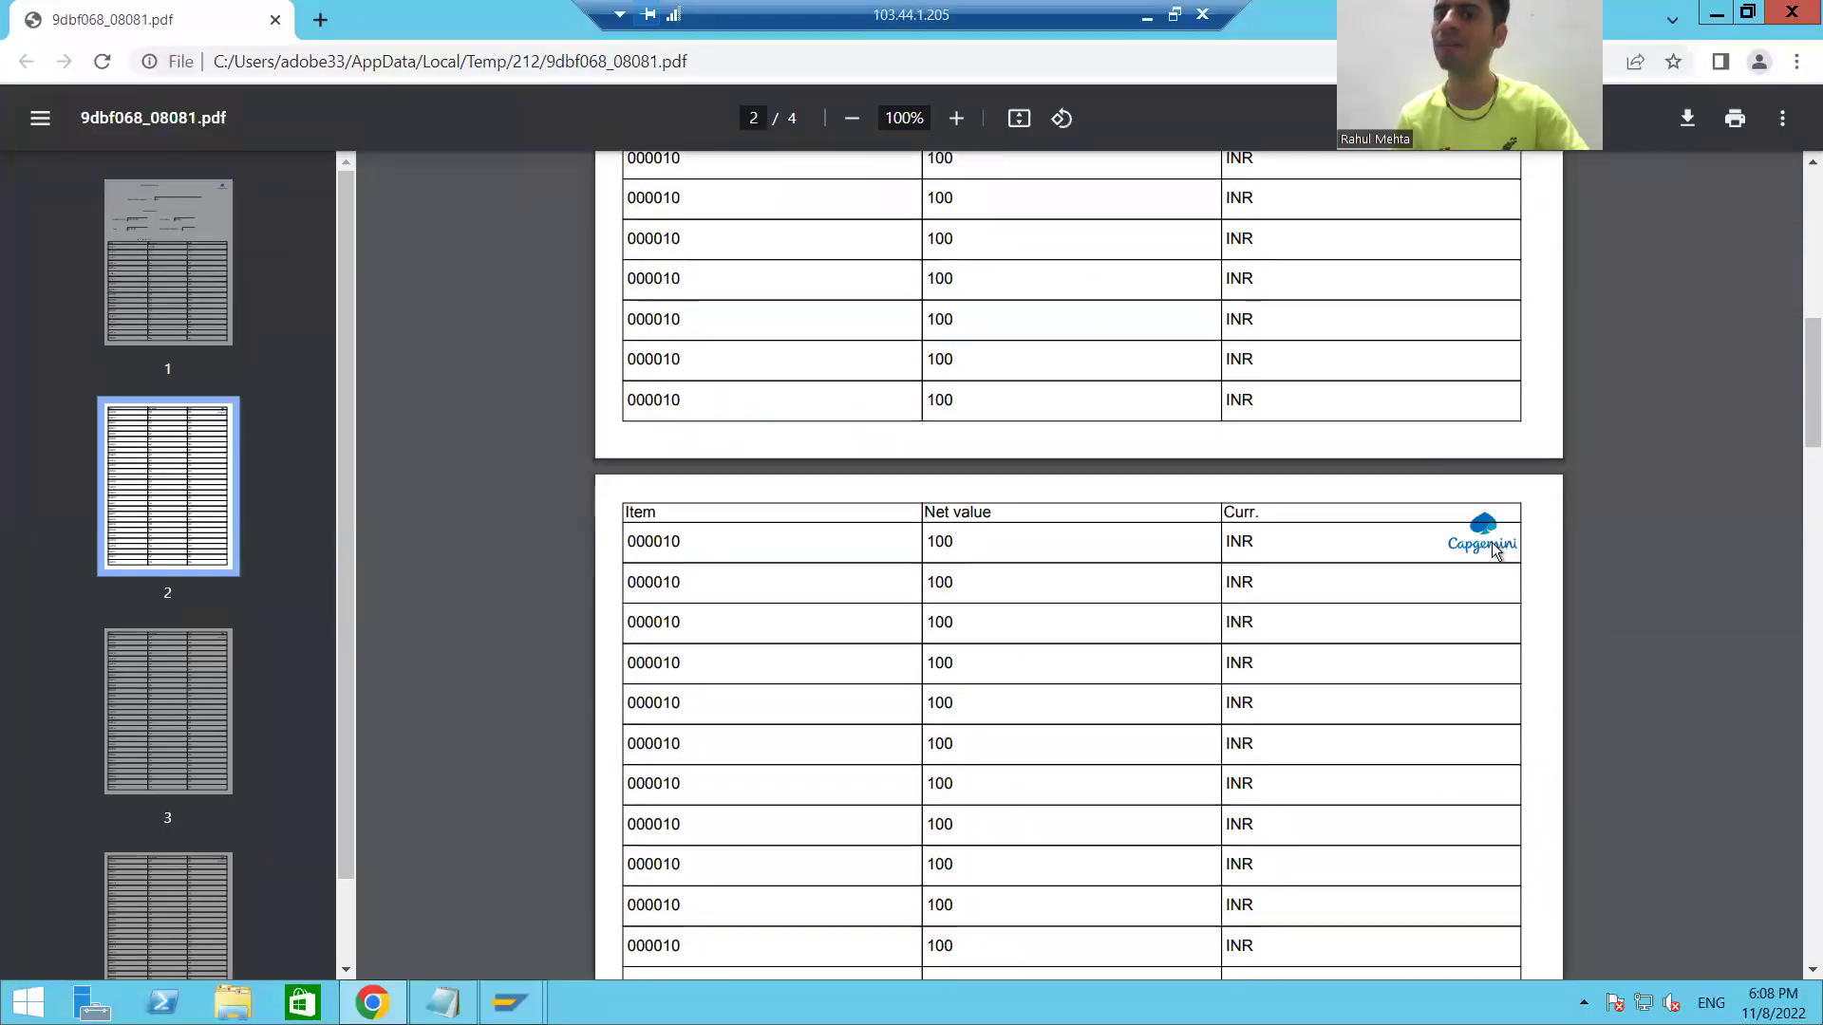
scroll(1492, 544, "down", 8)
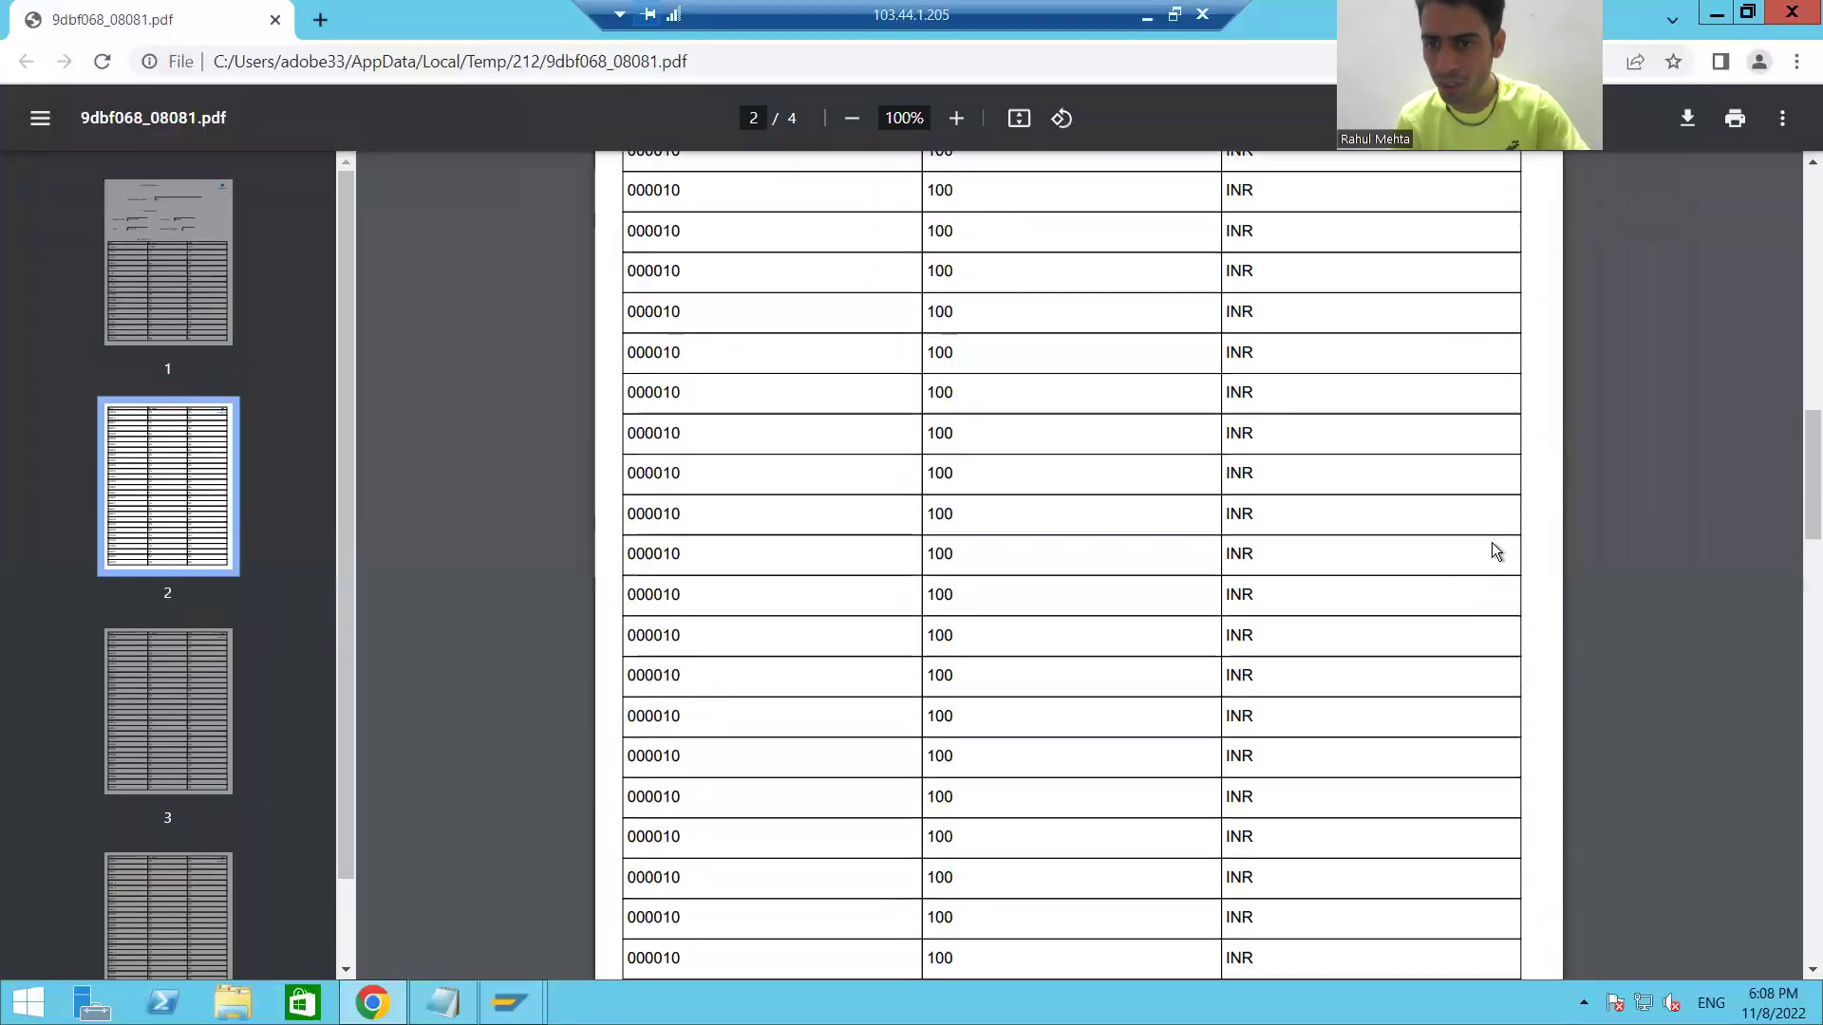
scroll(1491, 547, "down", 5)
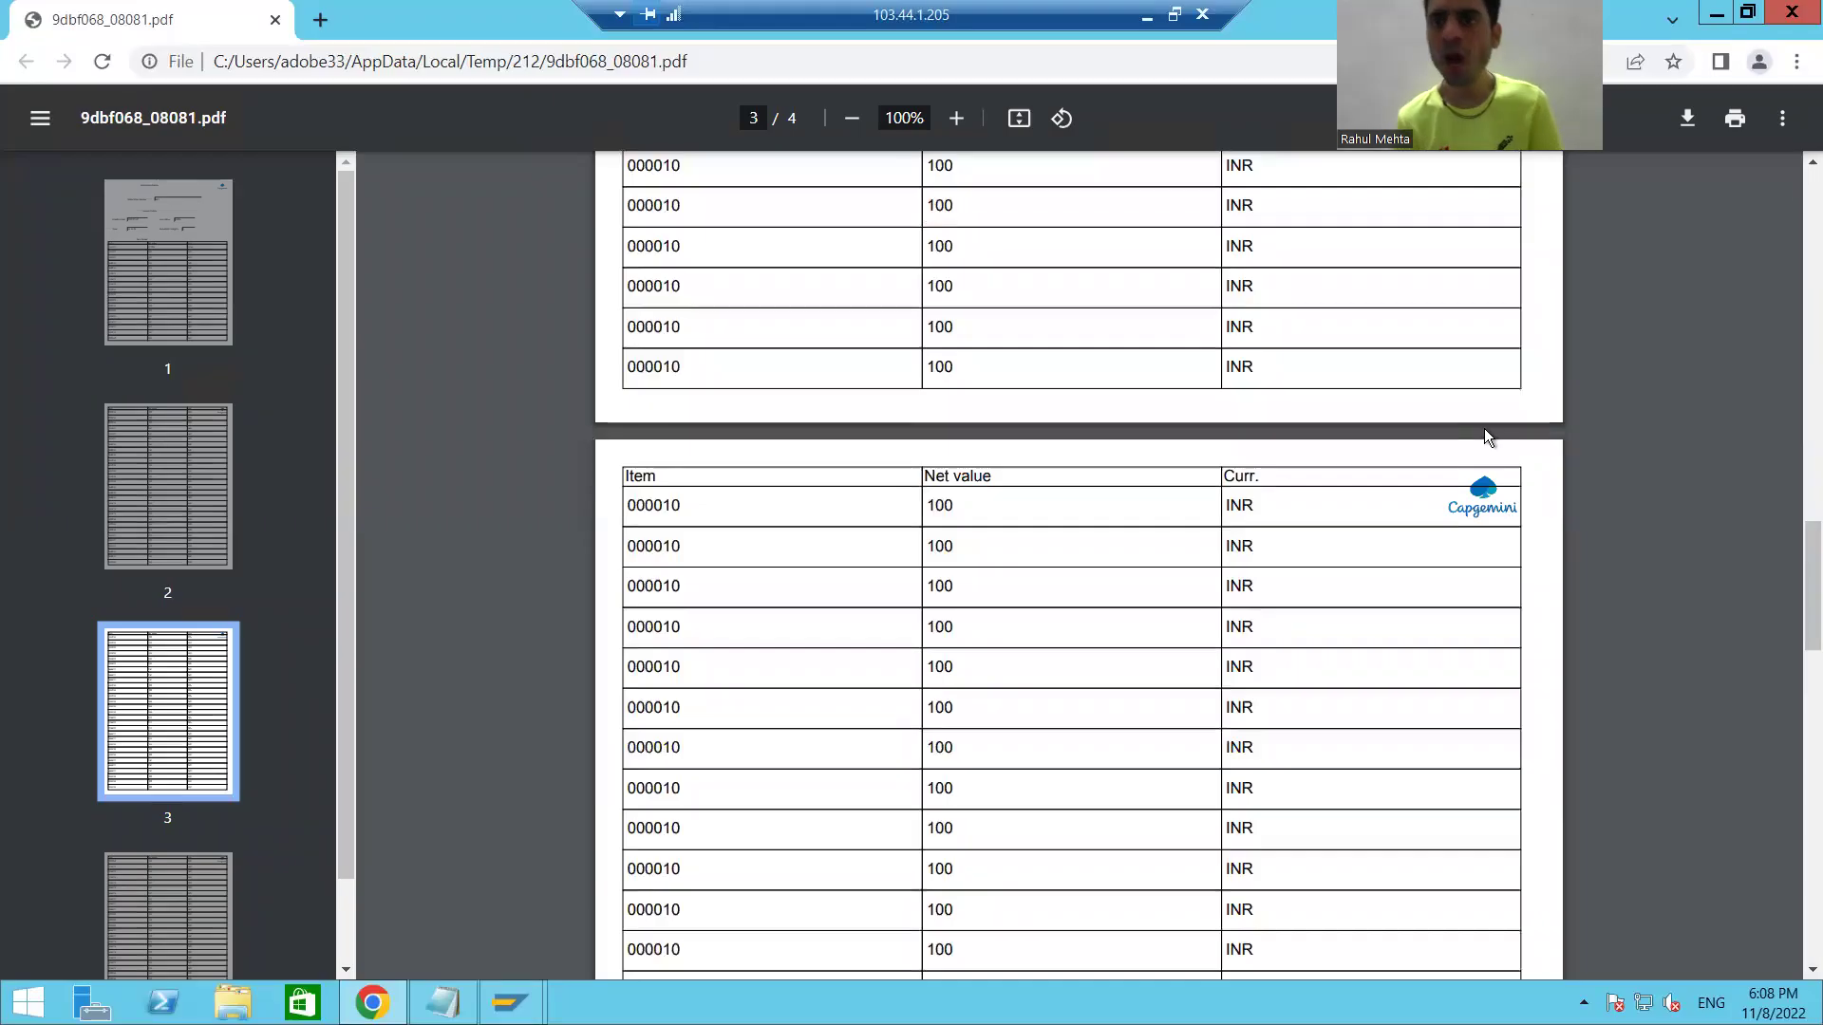
left_click(1791, 12)
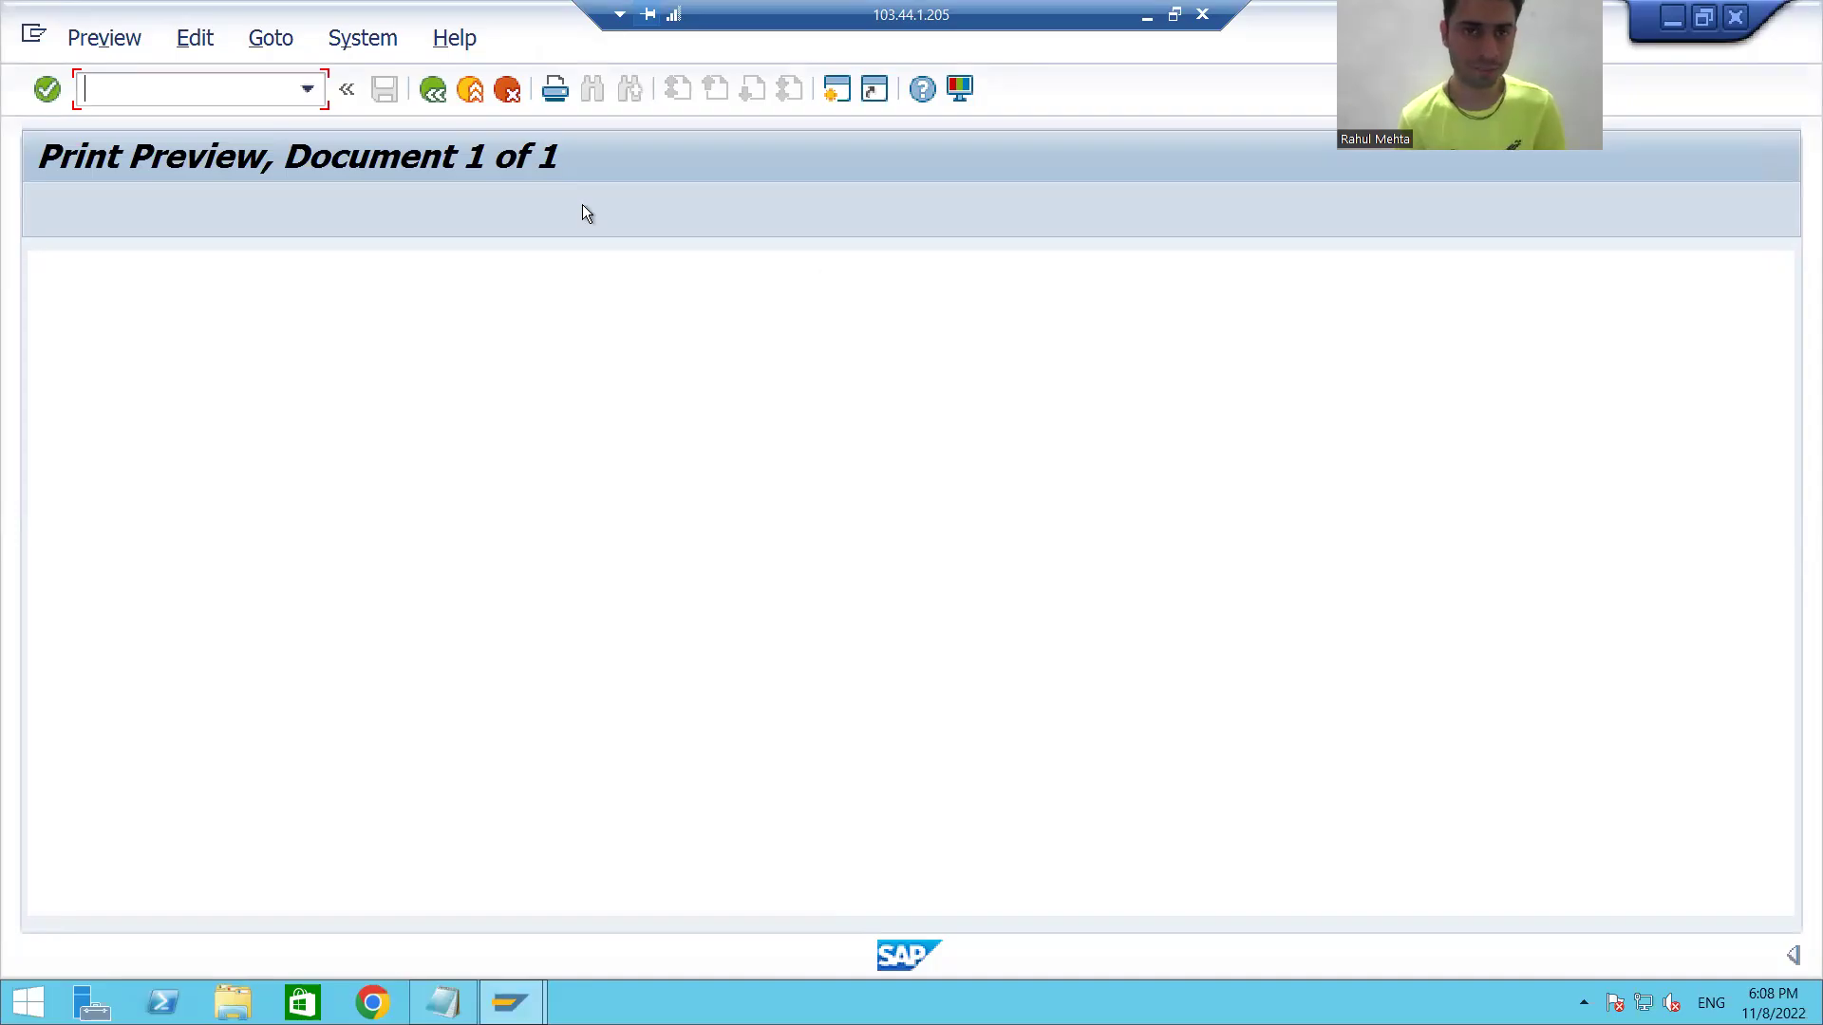
Go back three screens to Form Builder and open the ZADOBE_SALES_78 layout in Design View.
left_click(446, 95)
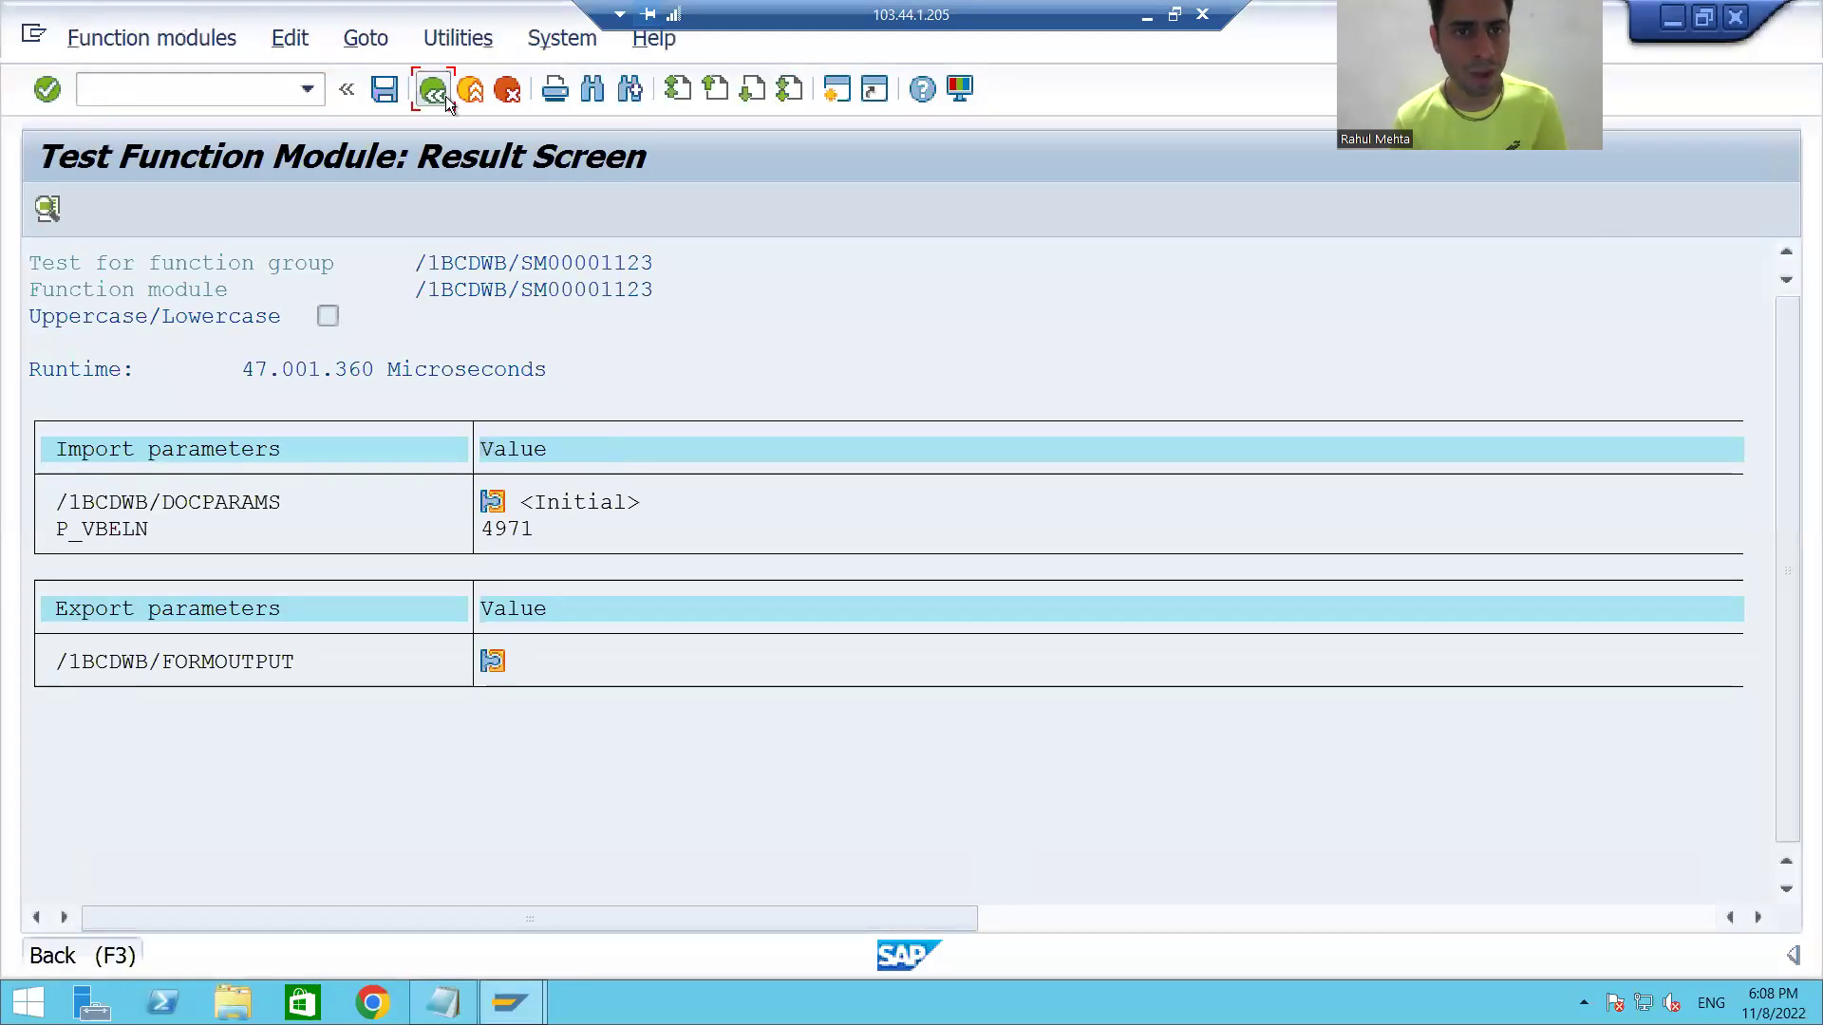
left_click(446, 95)
left_click(446, 95)
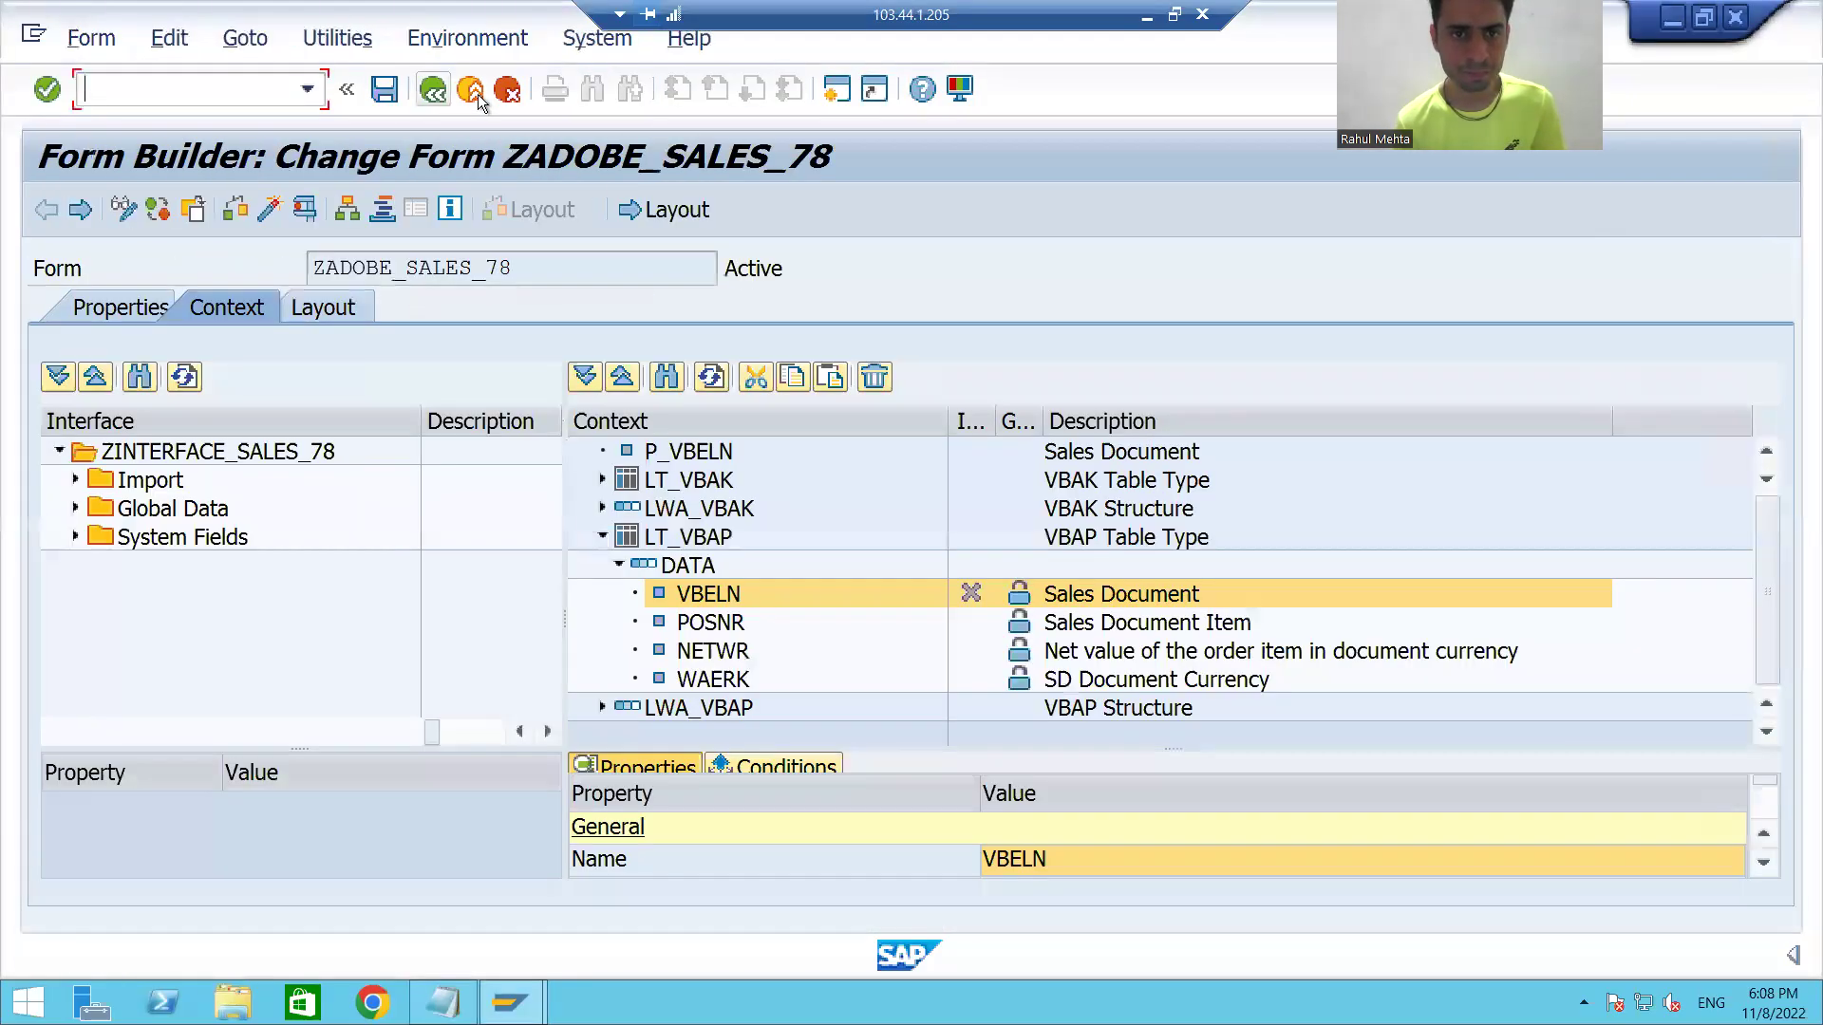
left_click(665, 210)
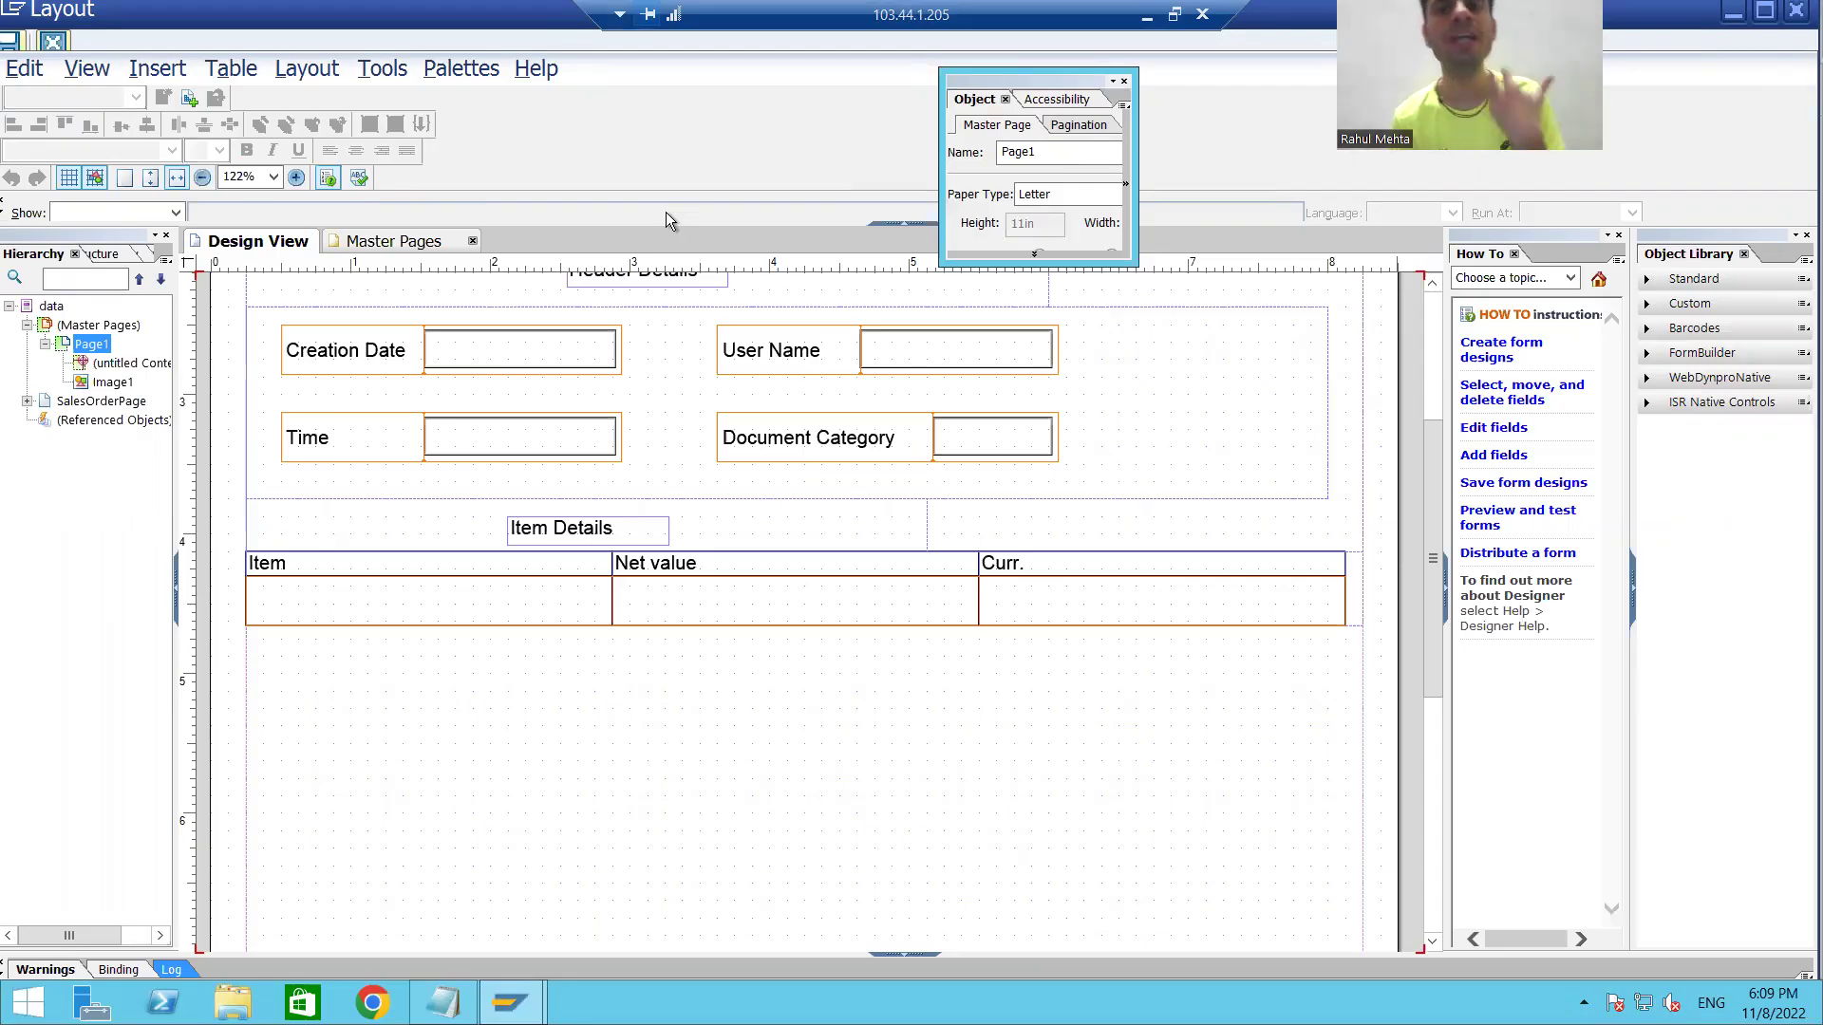
Select master page Page1 in the Hierarchy and check its Image1 Capgemini logo.
left_click_drag(1428, 458, 1439, 315)
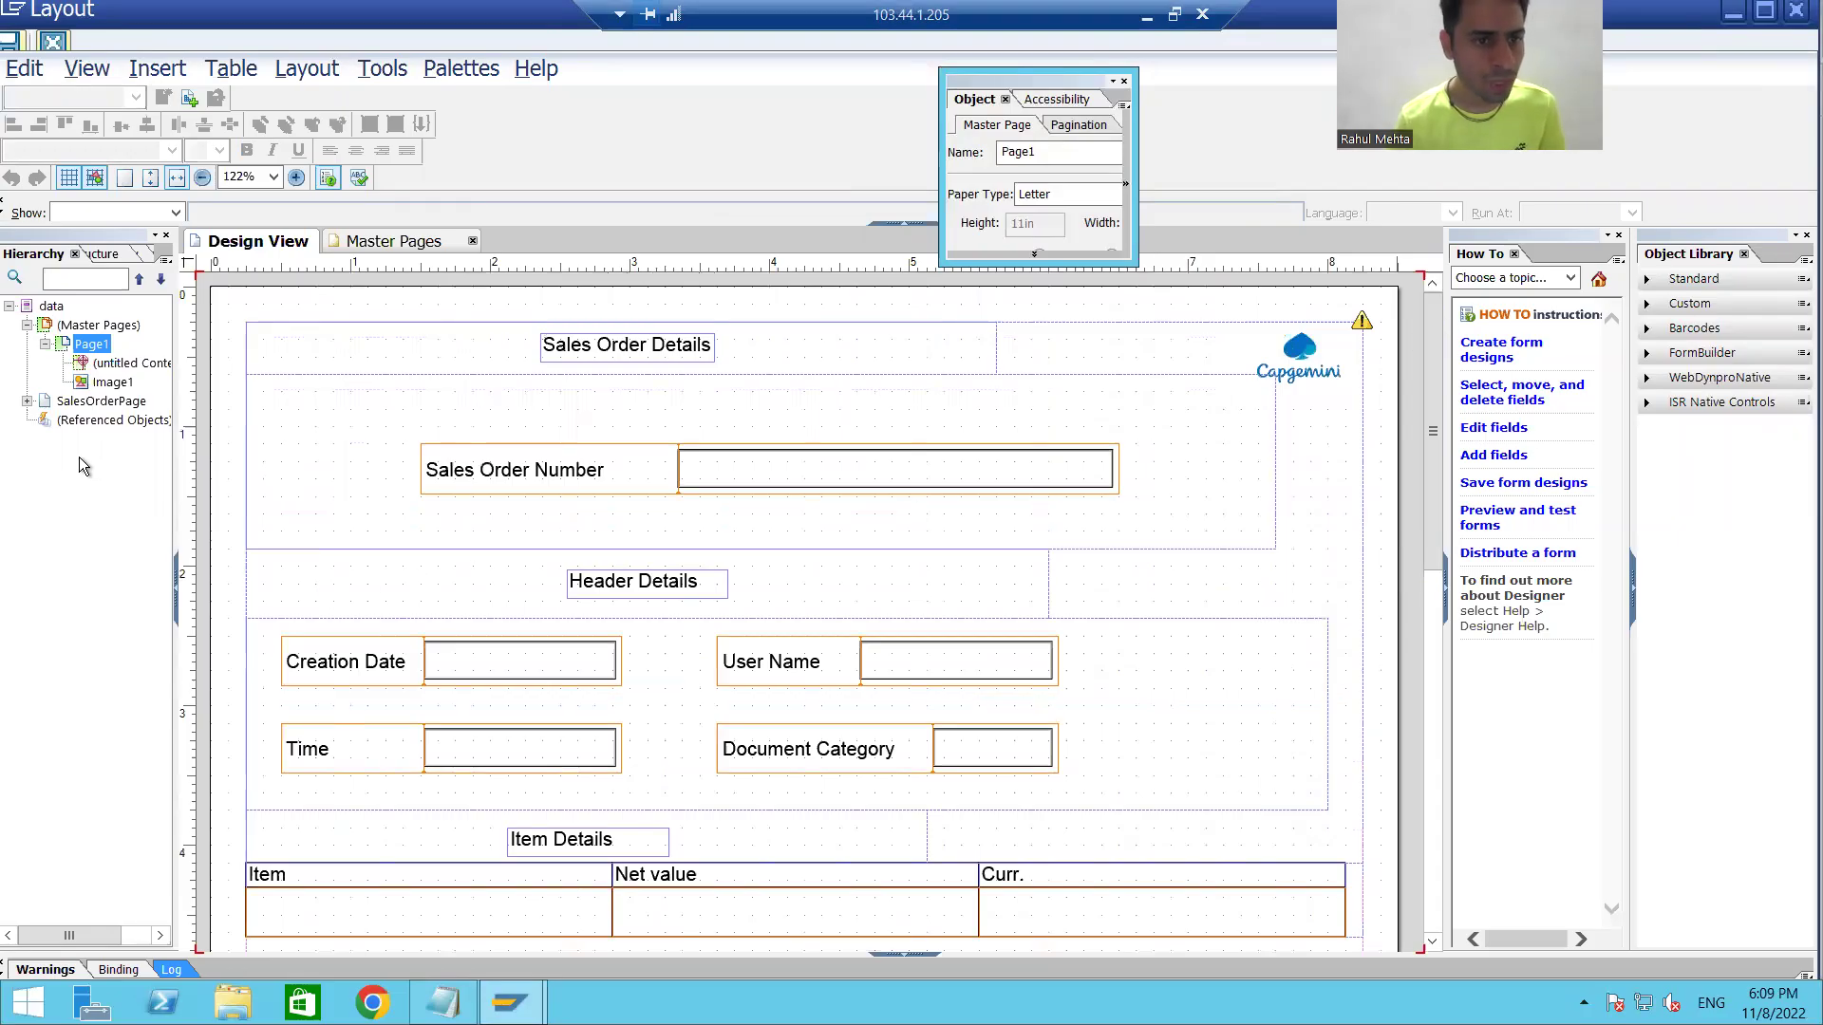
left_click(92, 347)
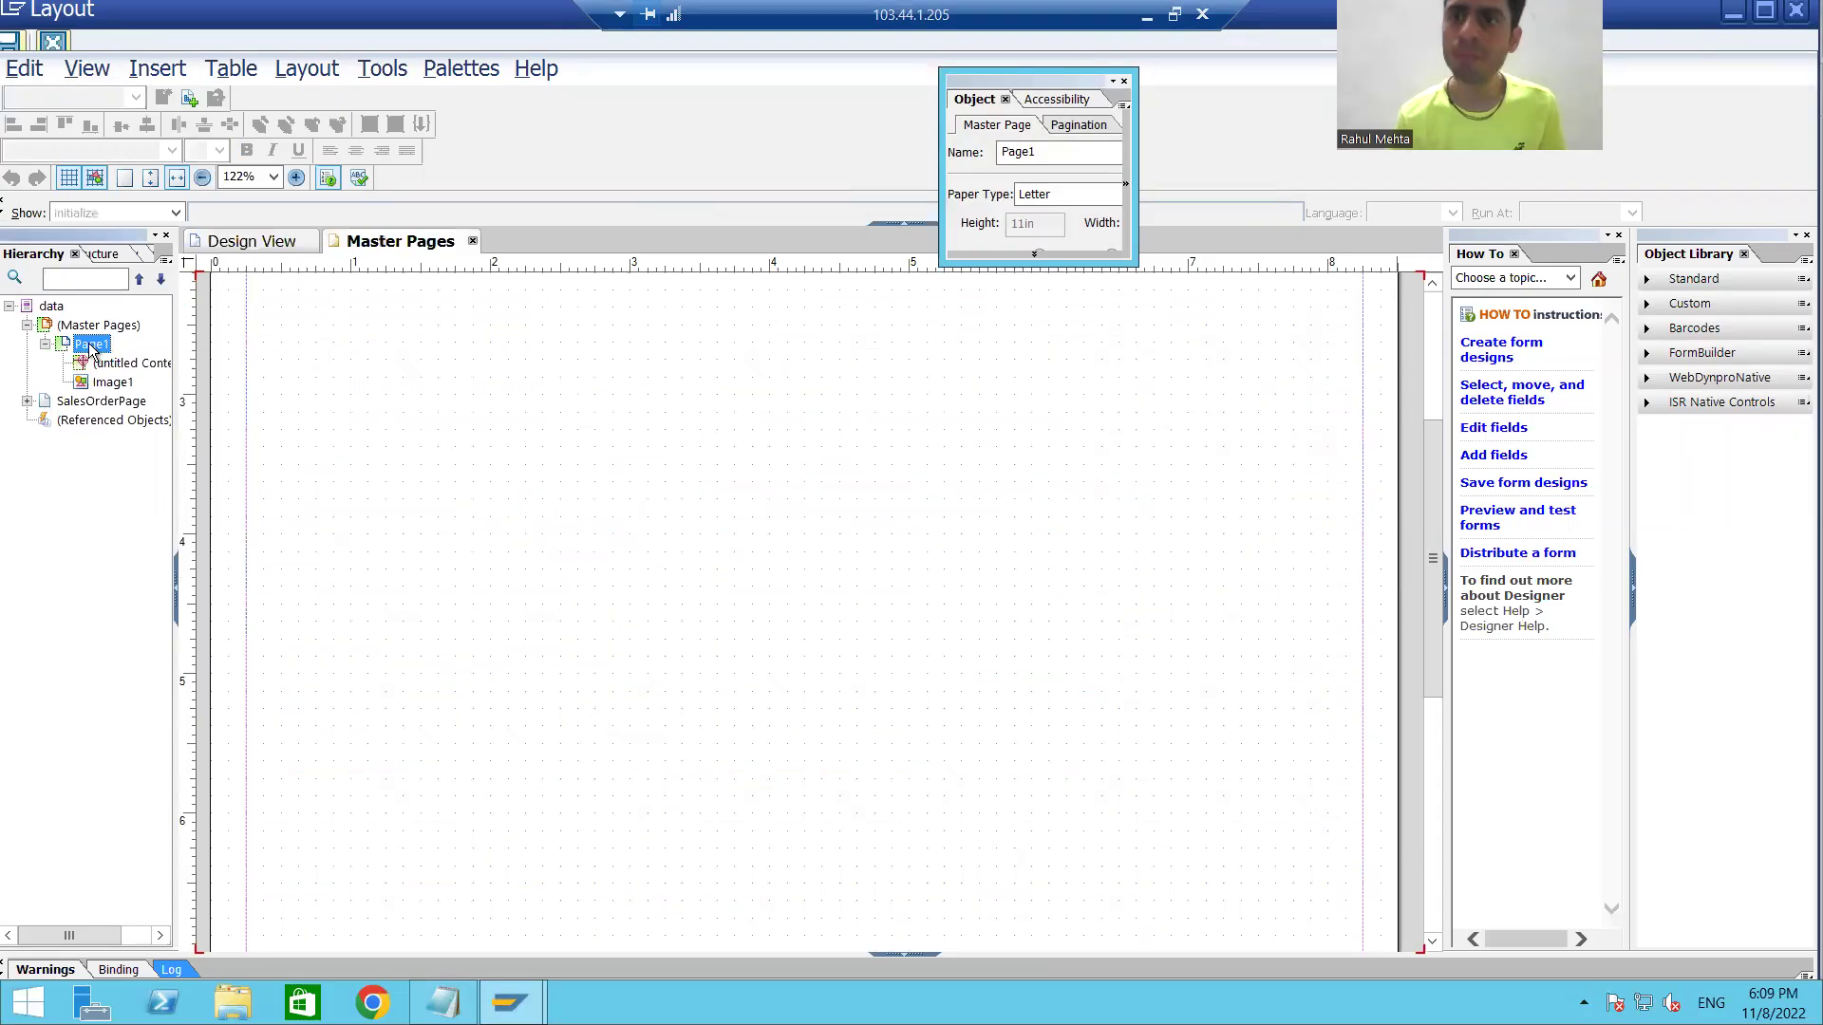
left_click(103, 383)
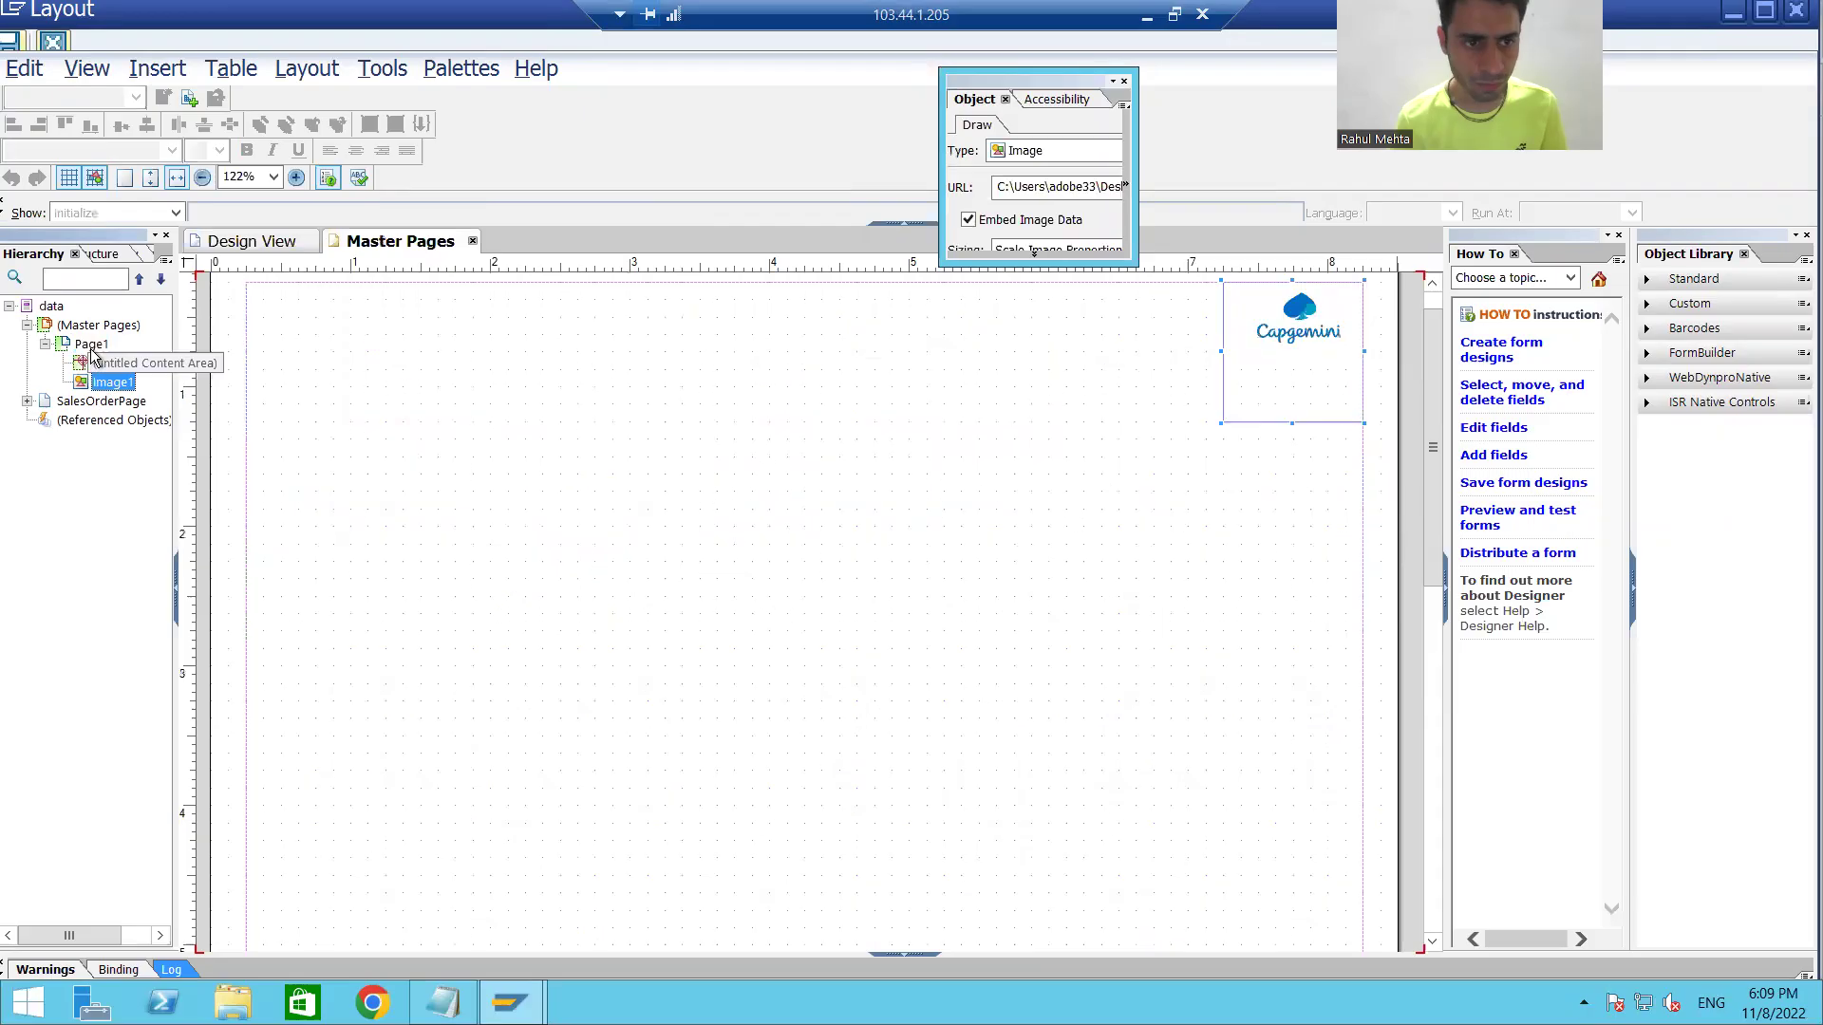
left_click(90, 346)
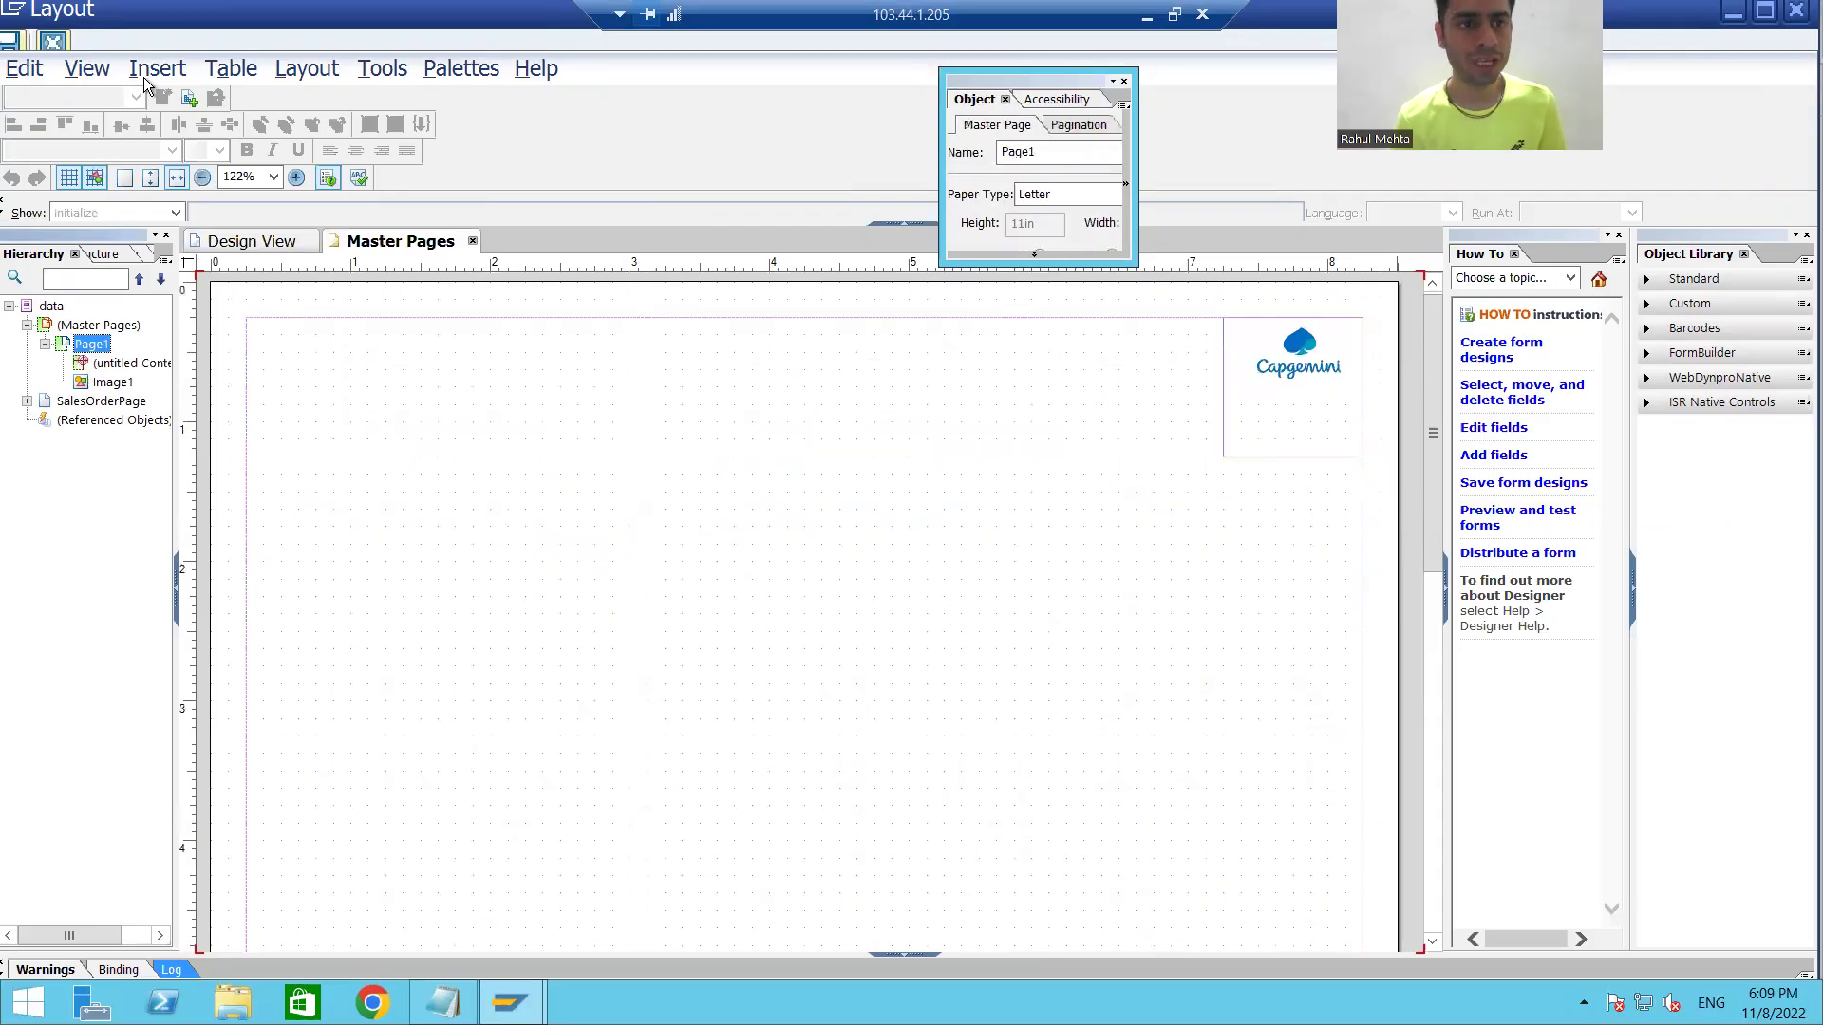
left_click(156, 70)
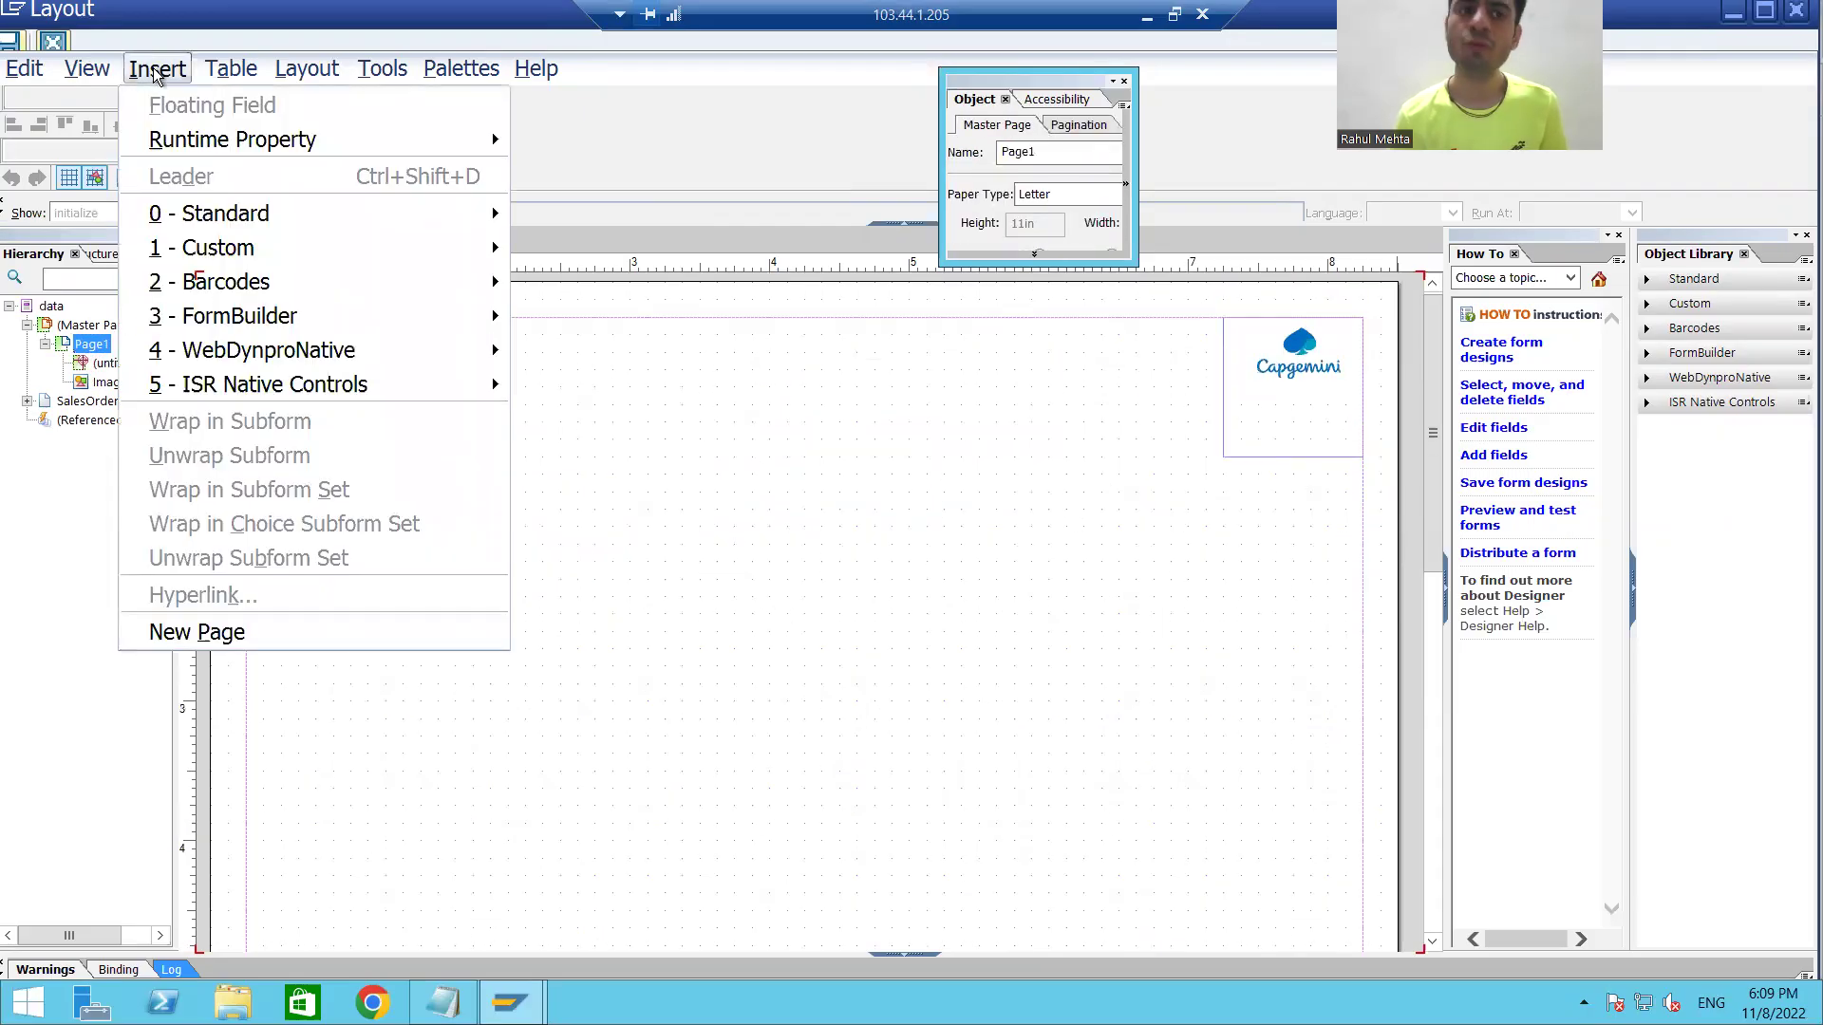
Insert a 'Page n of m' field on master page Page1 and place it below the Capgemini logo.
mouse_move(226, 255)
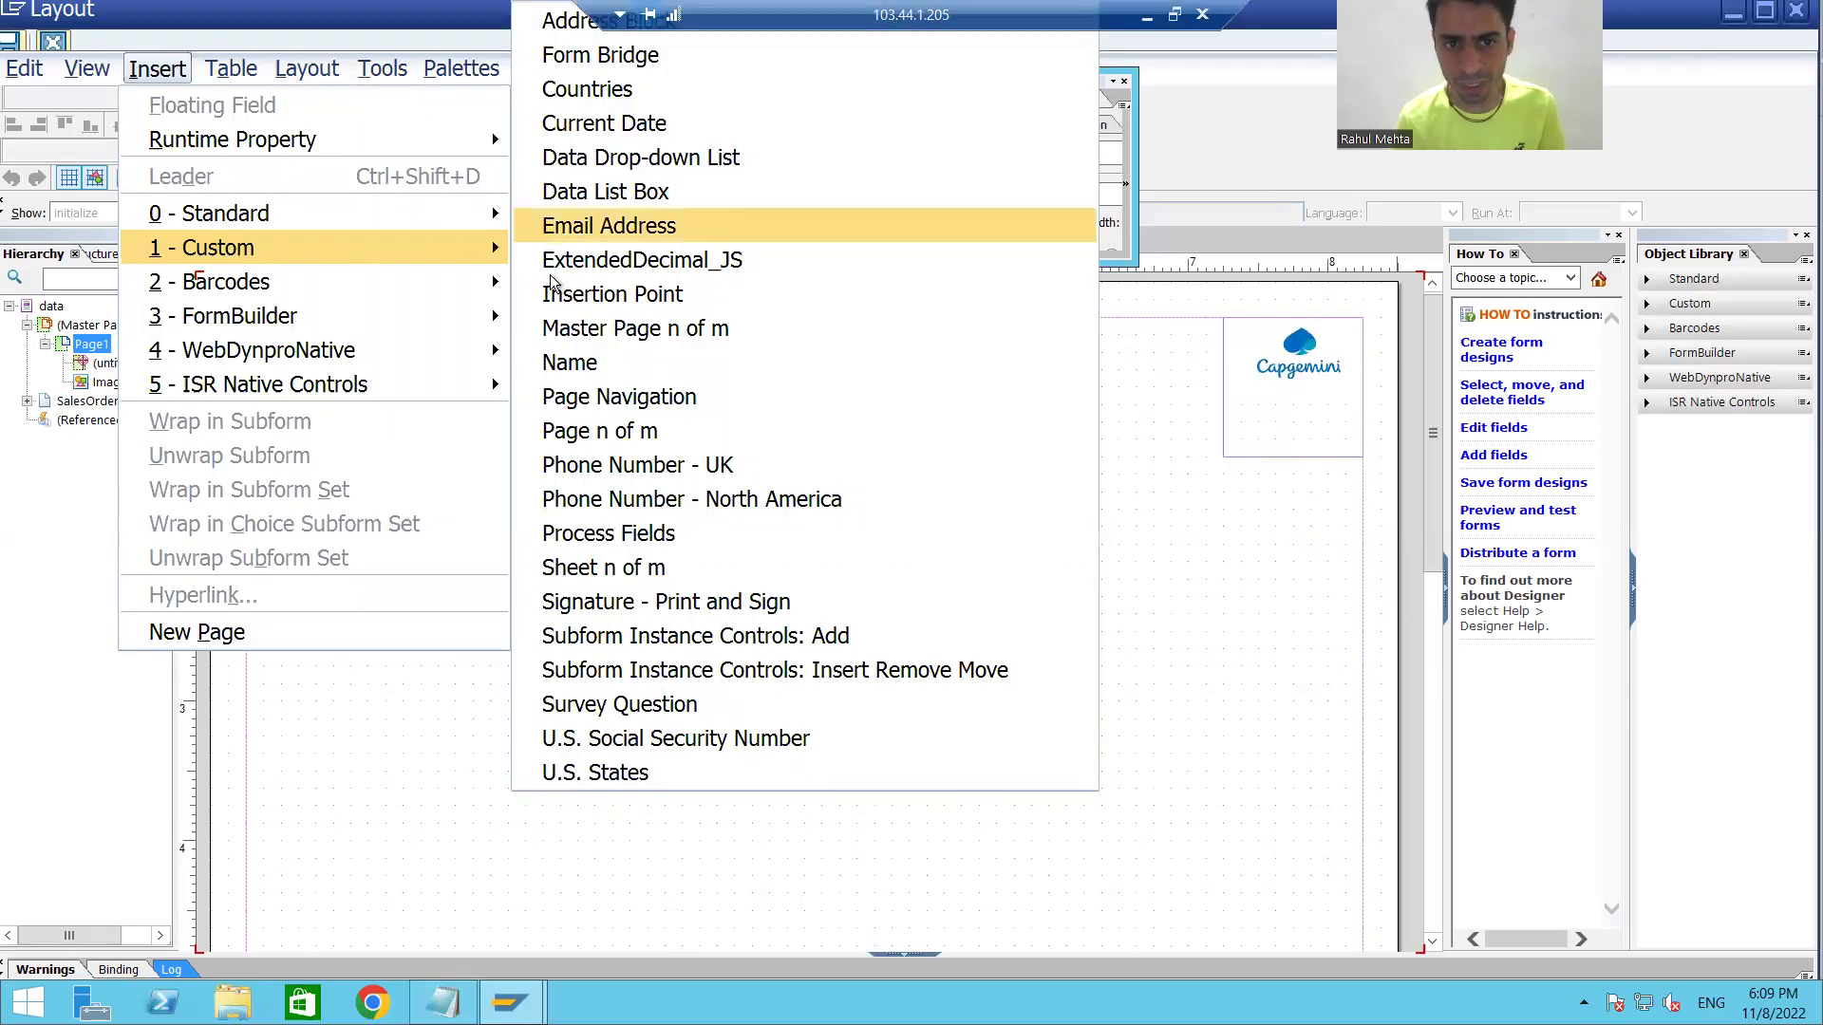
left_click(595, 431)
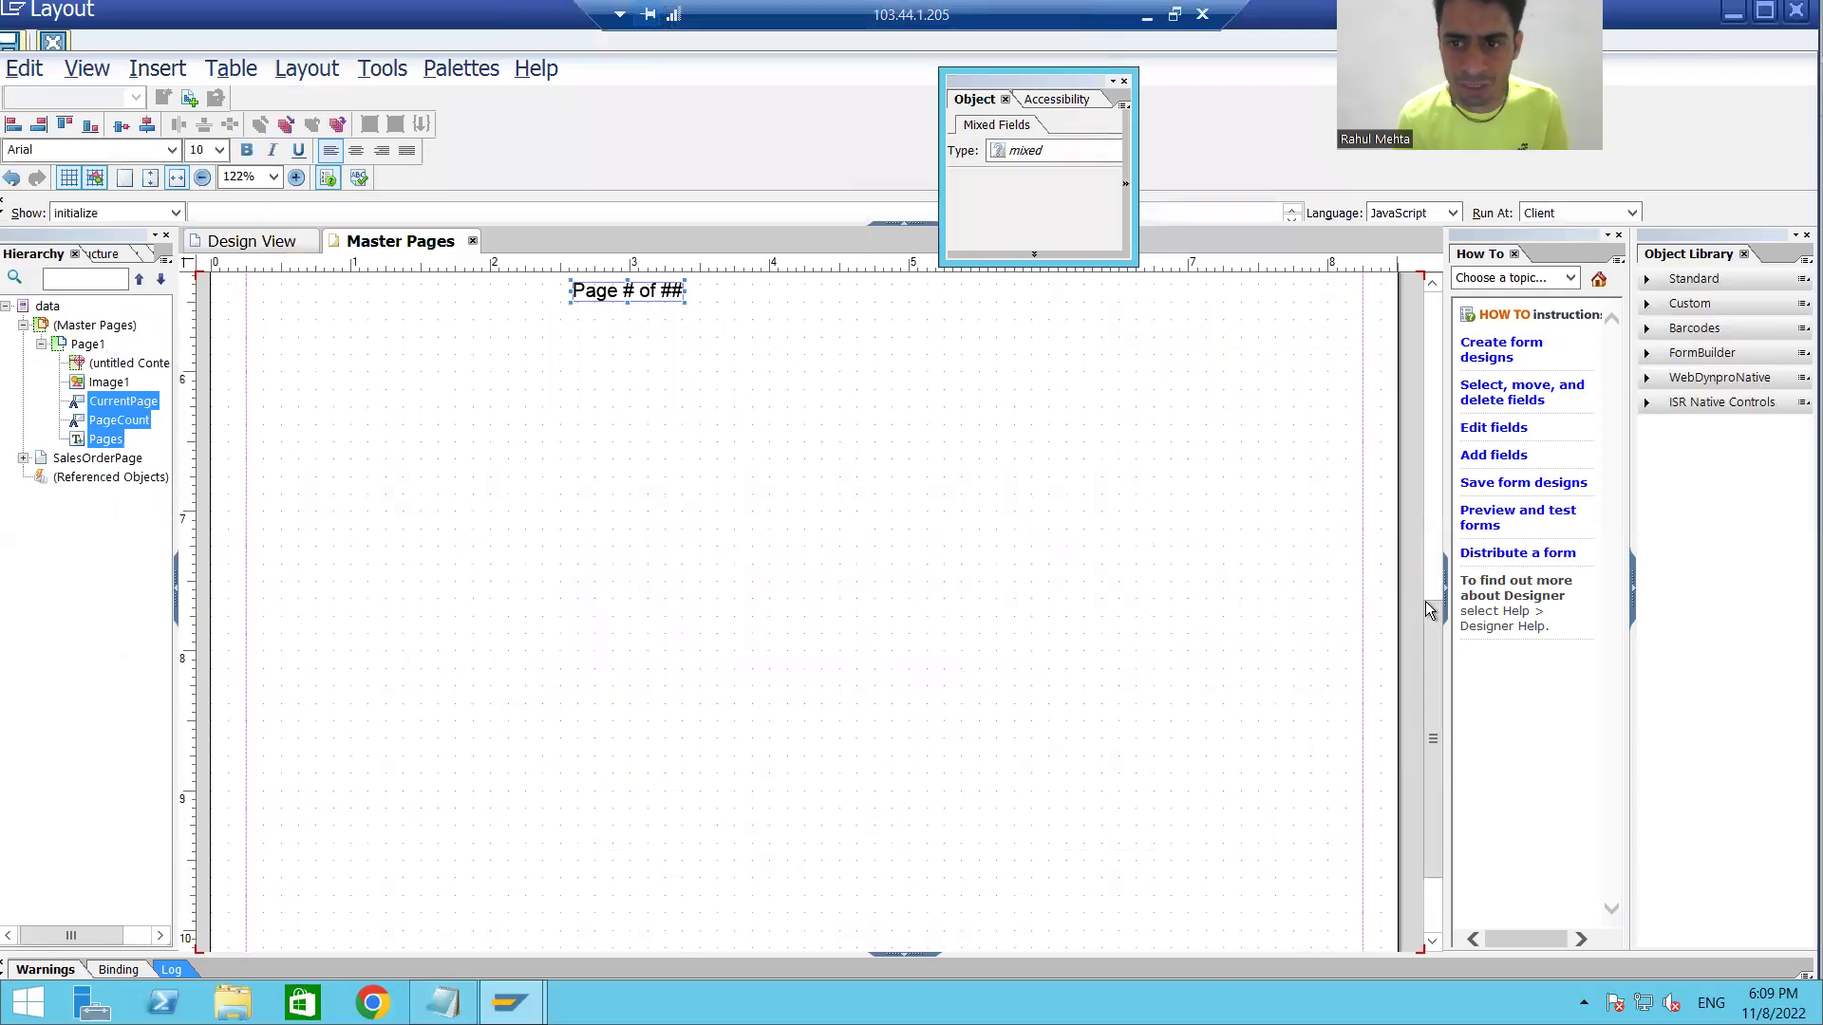
left_click_drag(1428, 624, 1420, 372)
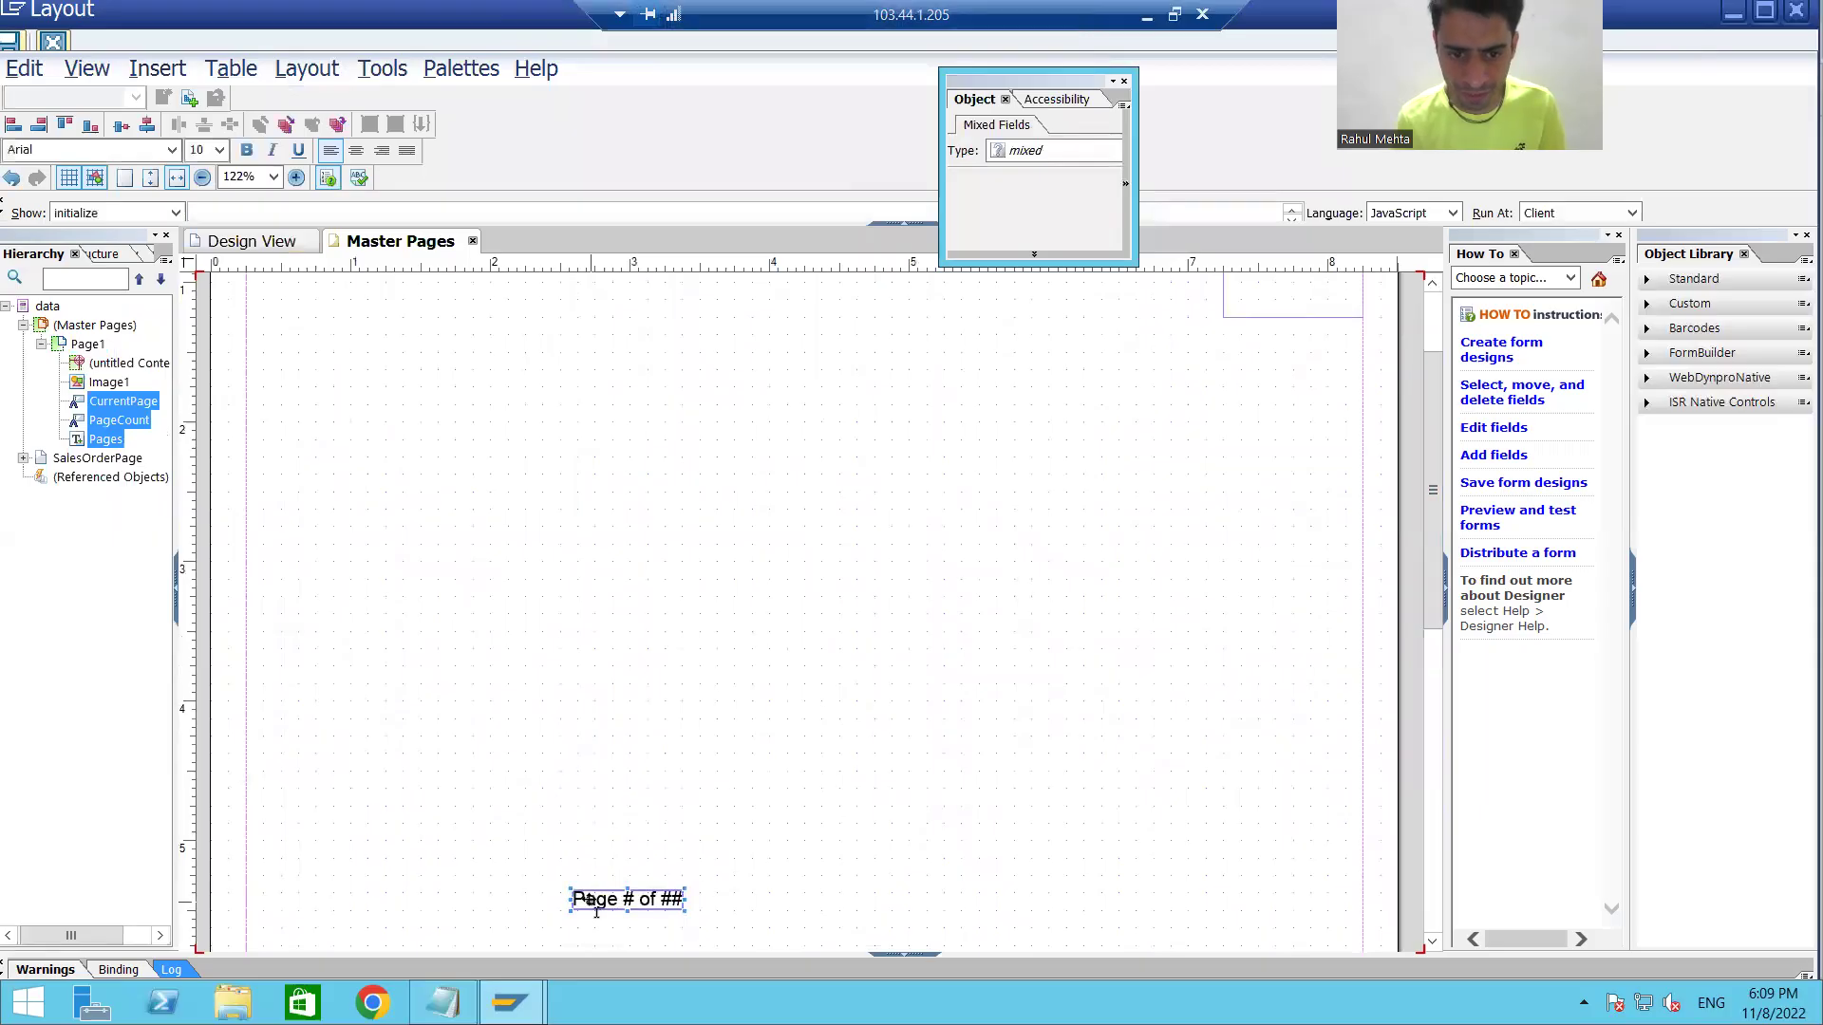
left_click_drag(595, 909, 1251, 351)
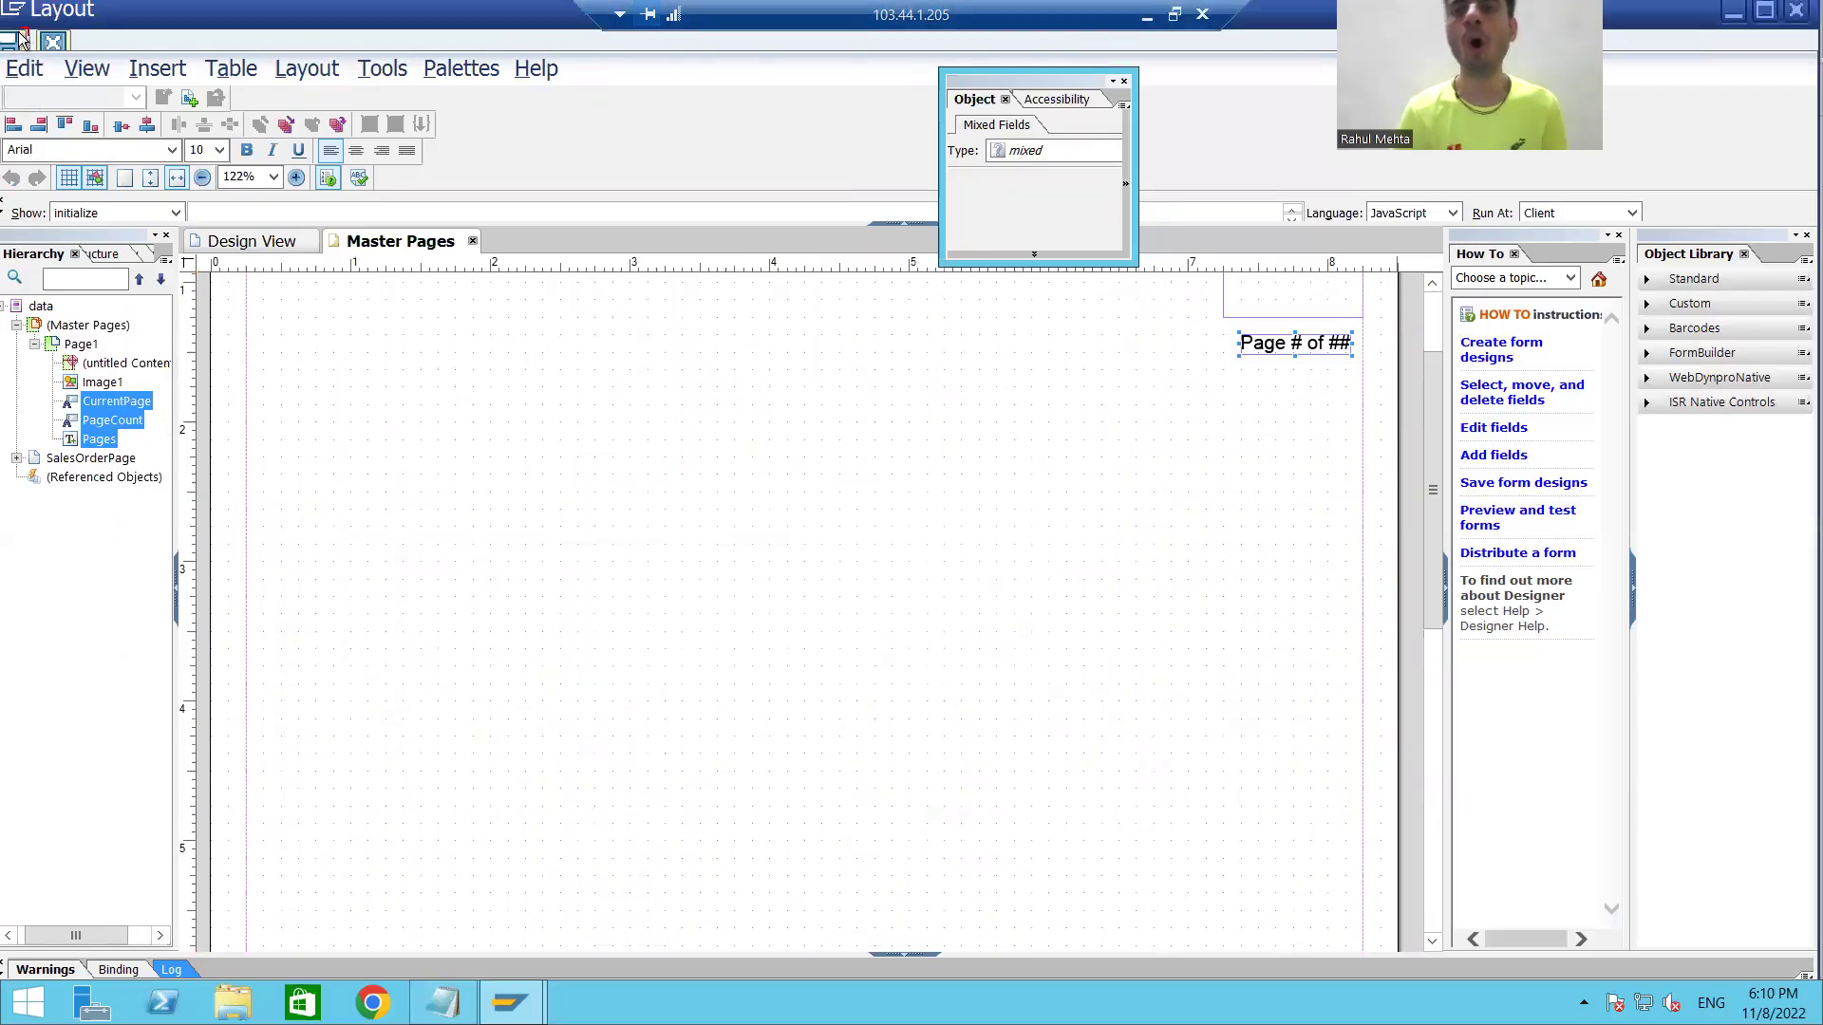
left_click(107, 459)
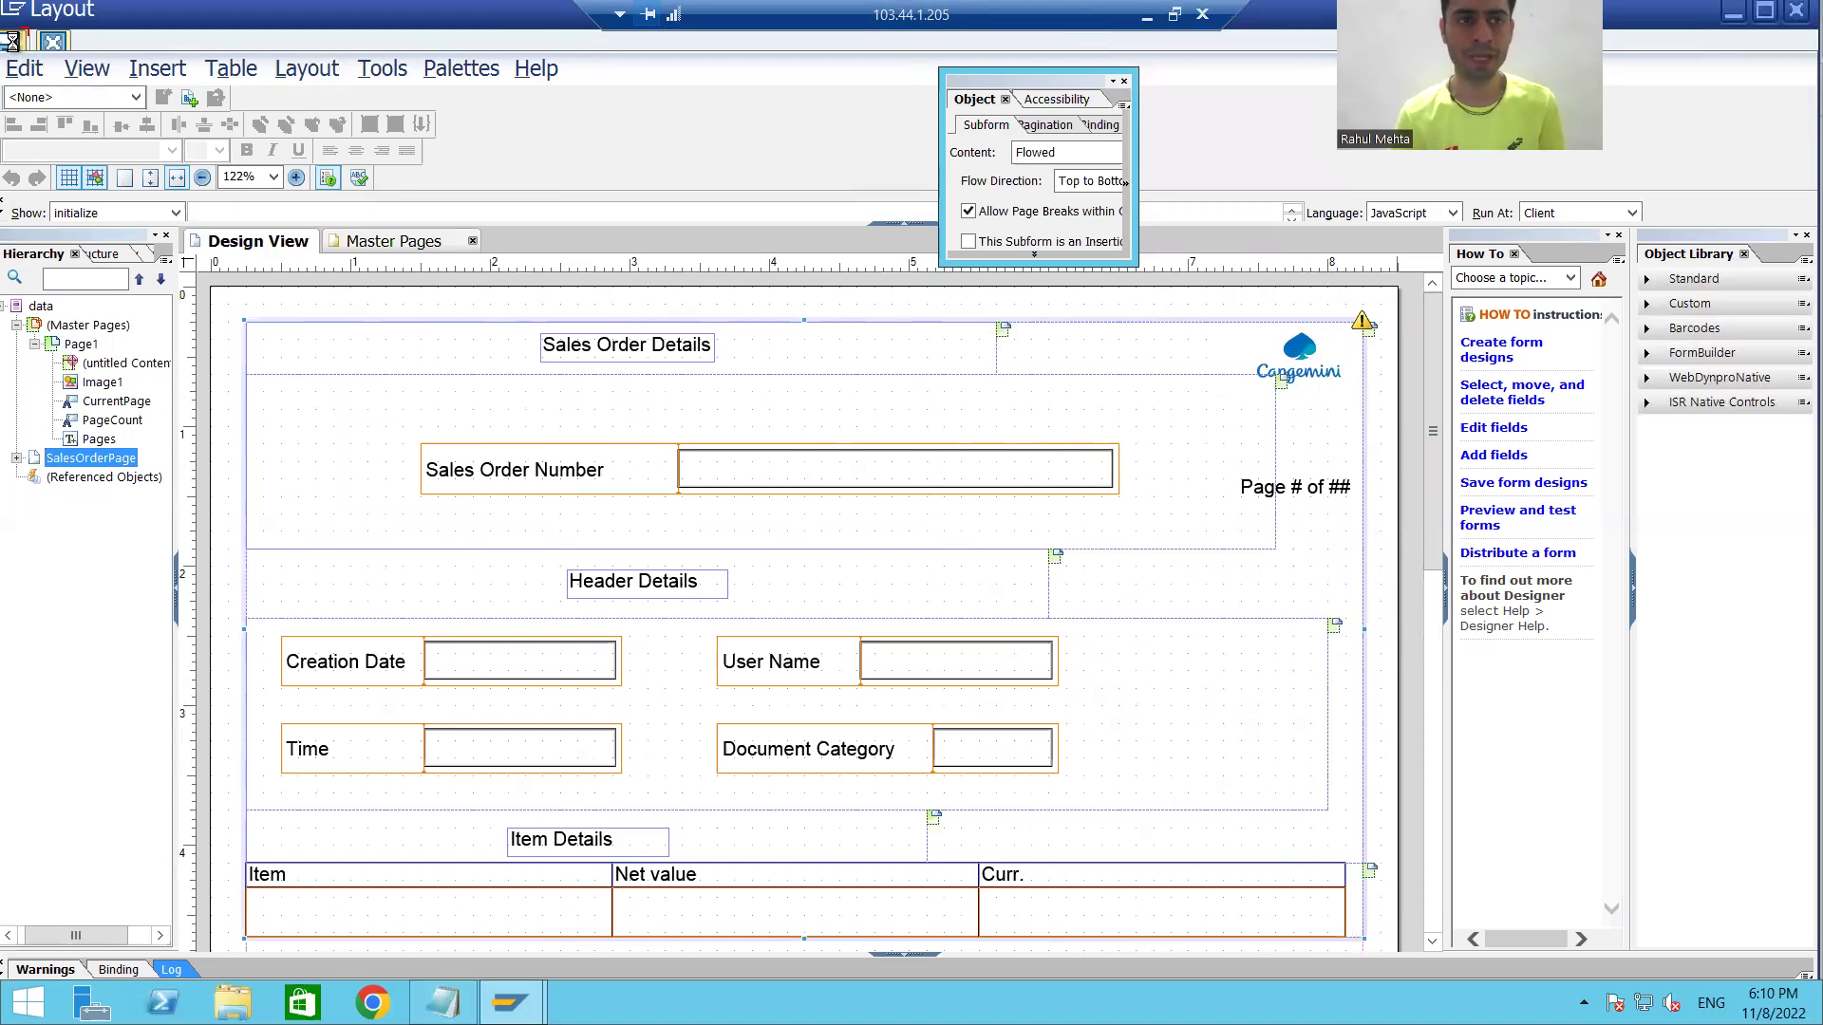
Close the layout designer and activate the changed form ZADOBE_SALES_78.
left_click(1796, 13)
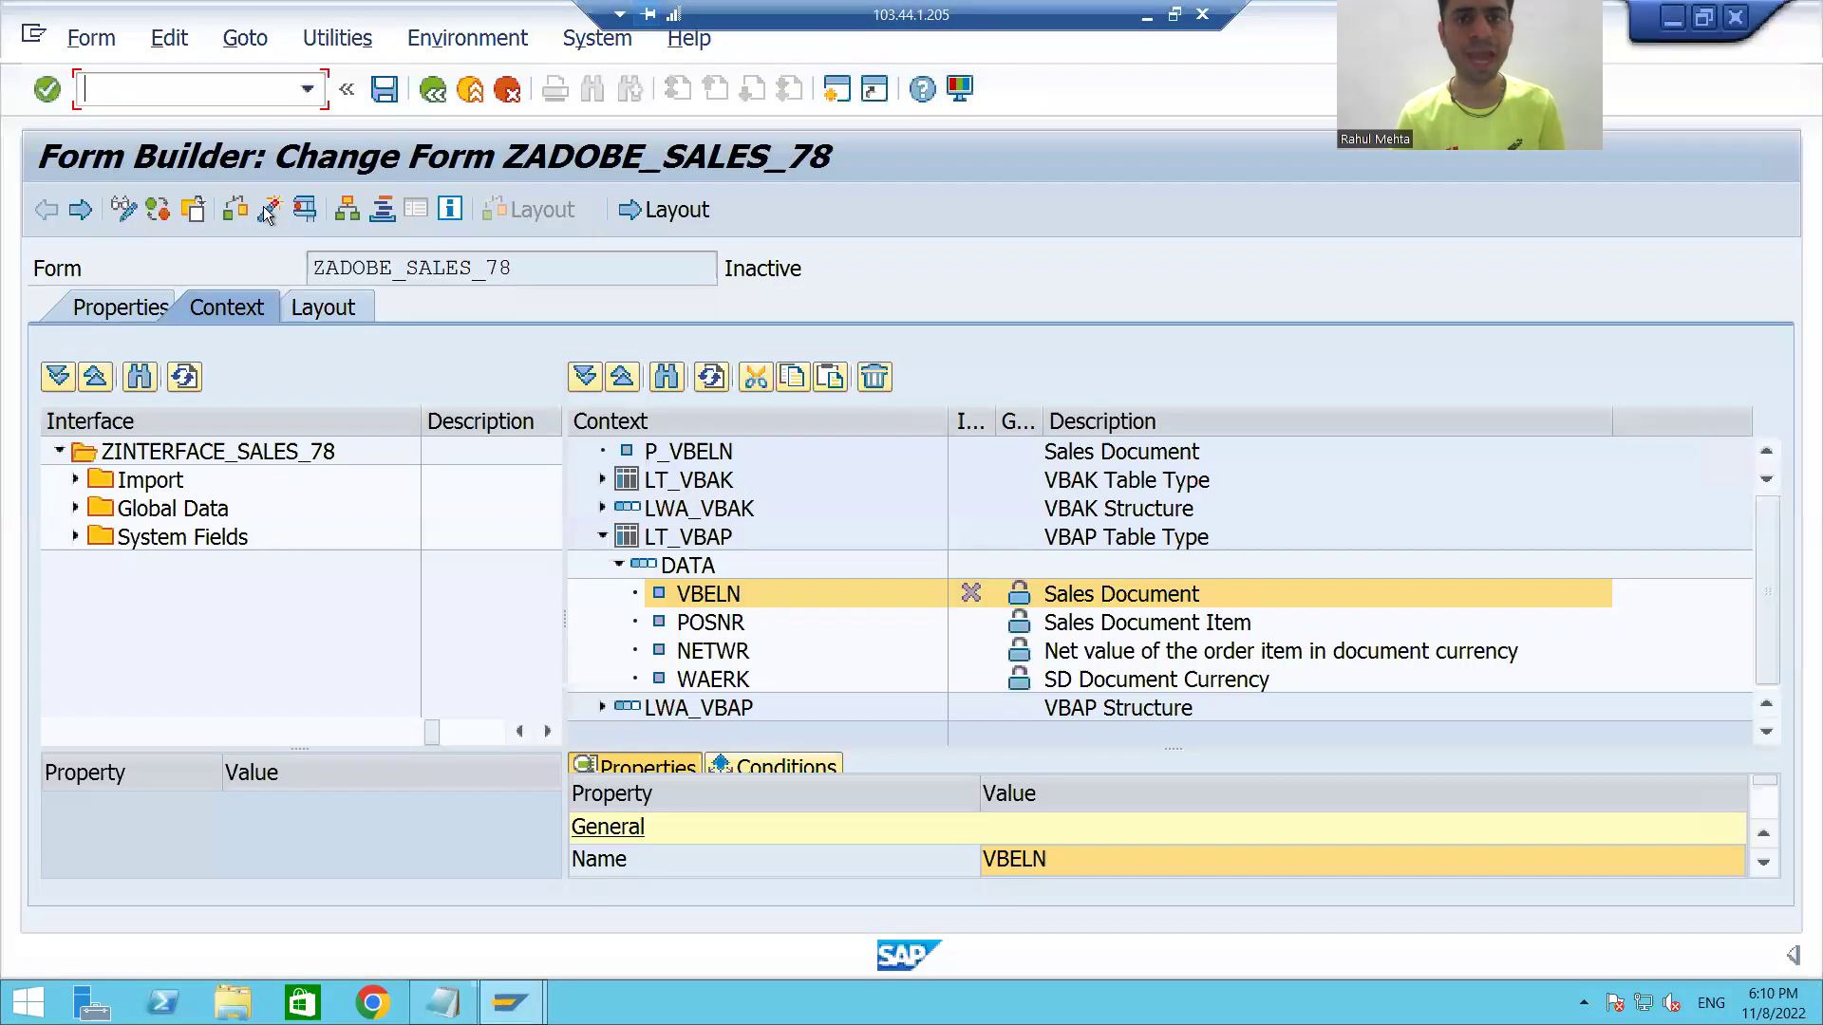
left_click(270, 210)
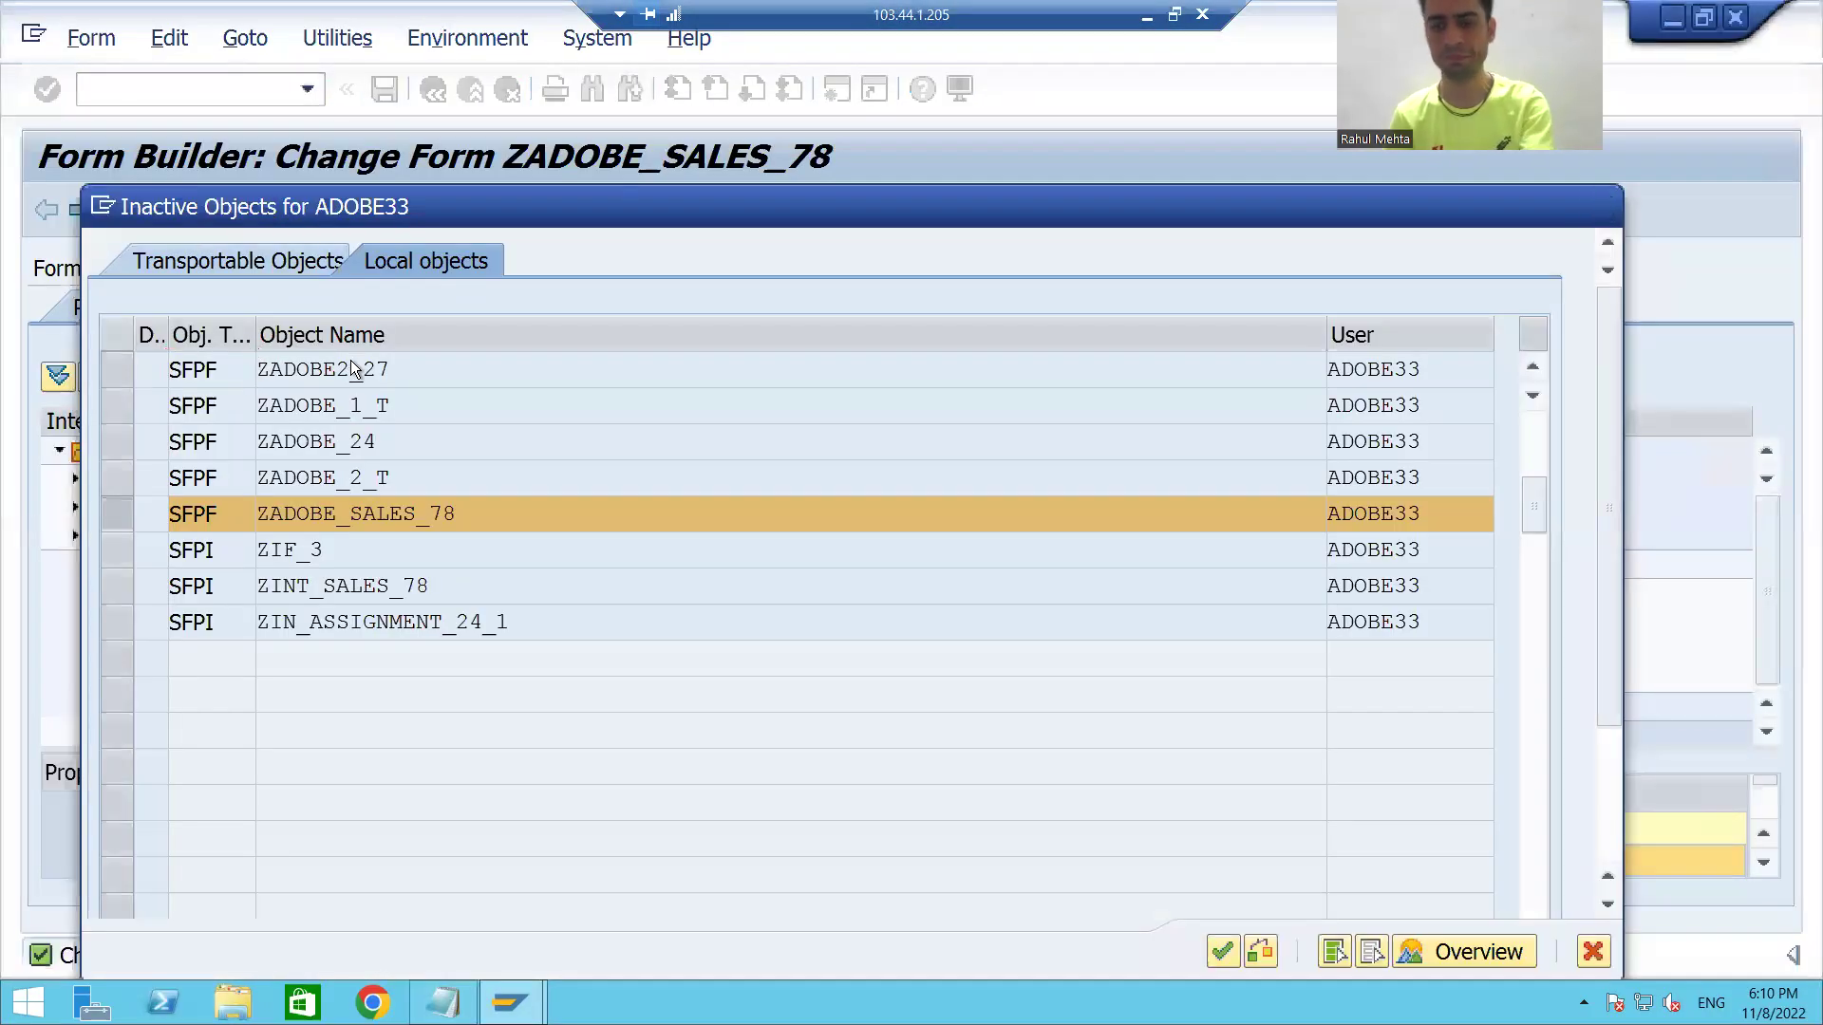
key("Return")
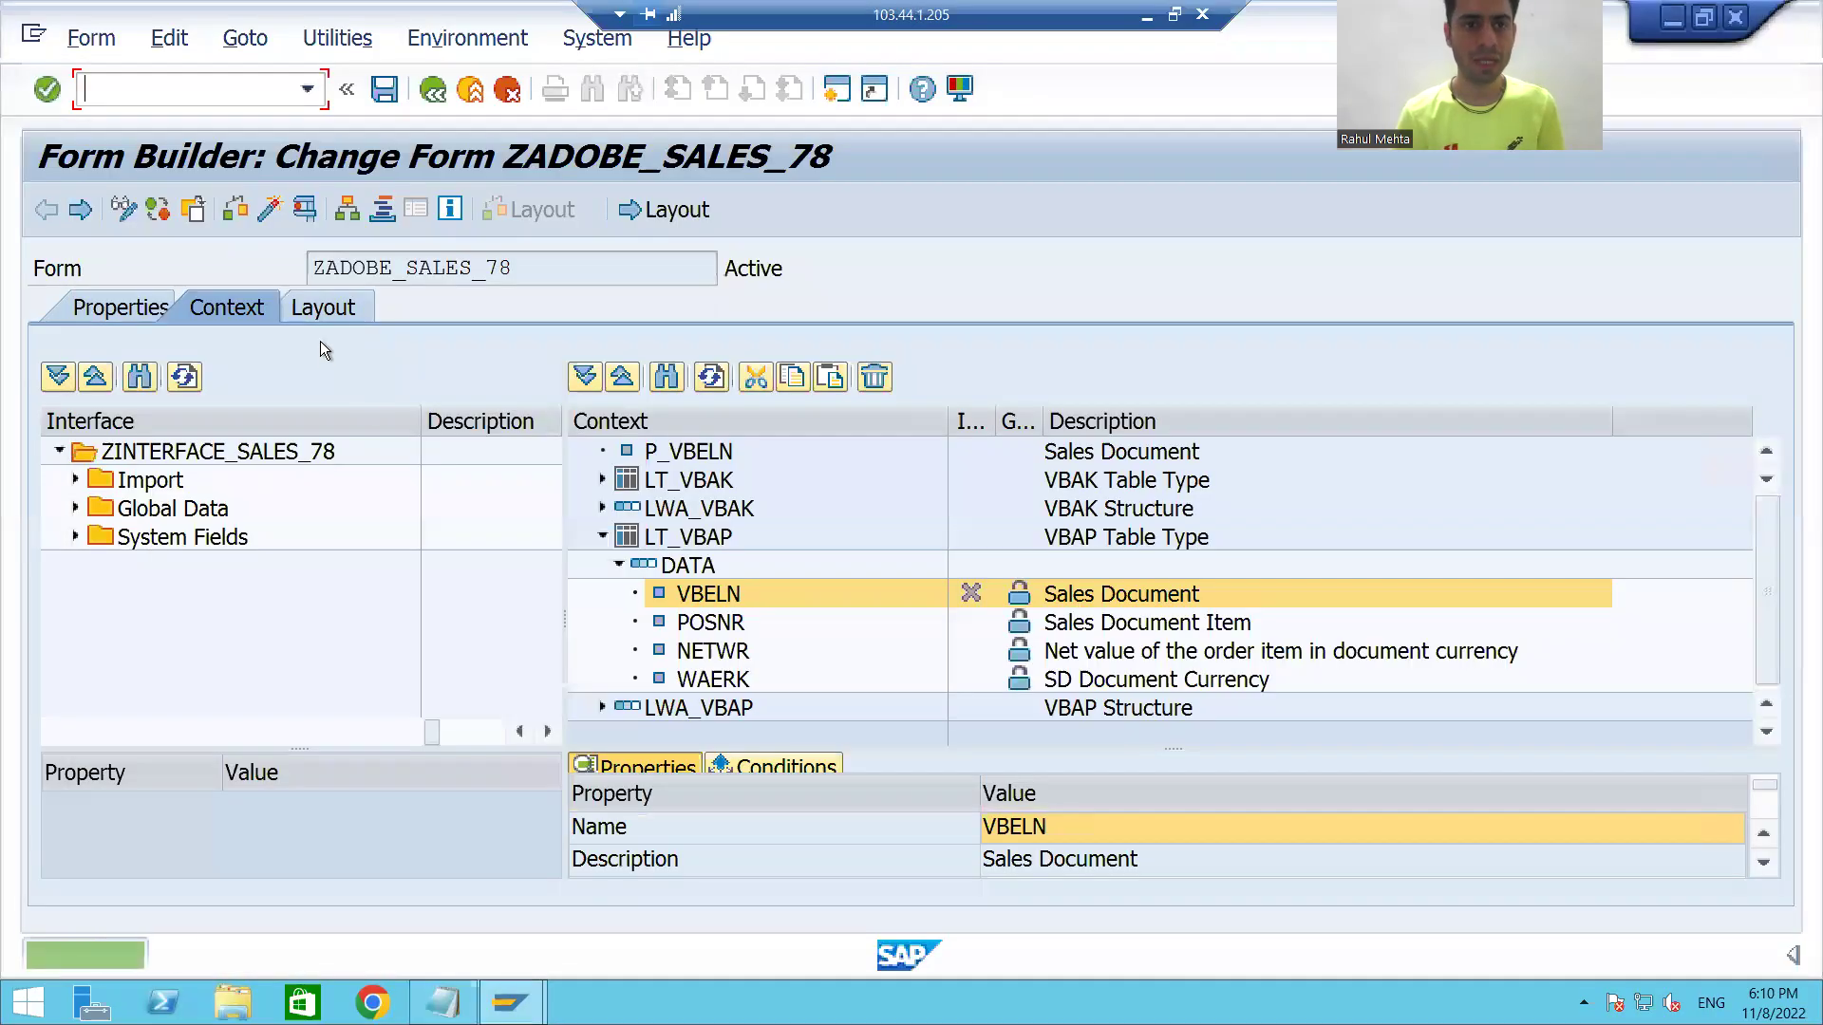
Test-run the form with sales document 4971 in P_VBELN and choose Print Preview.
left_click(305, 213)
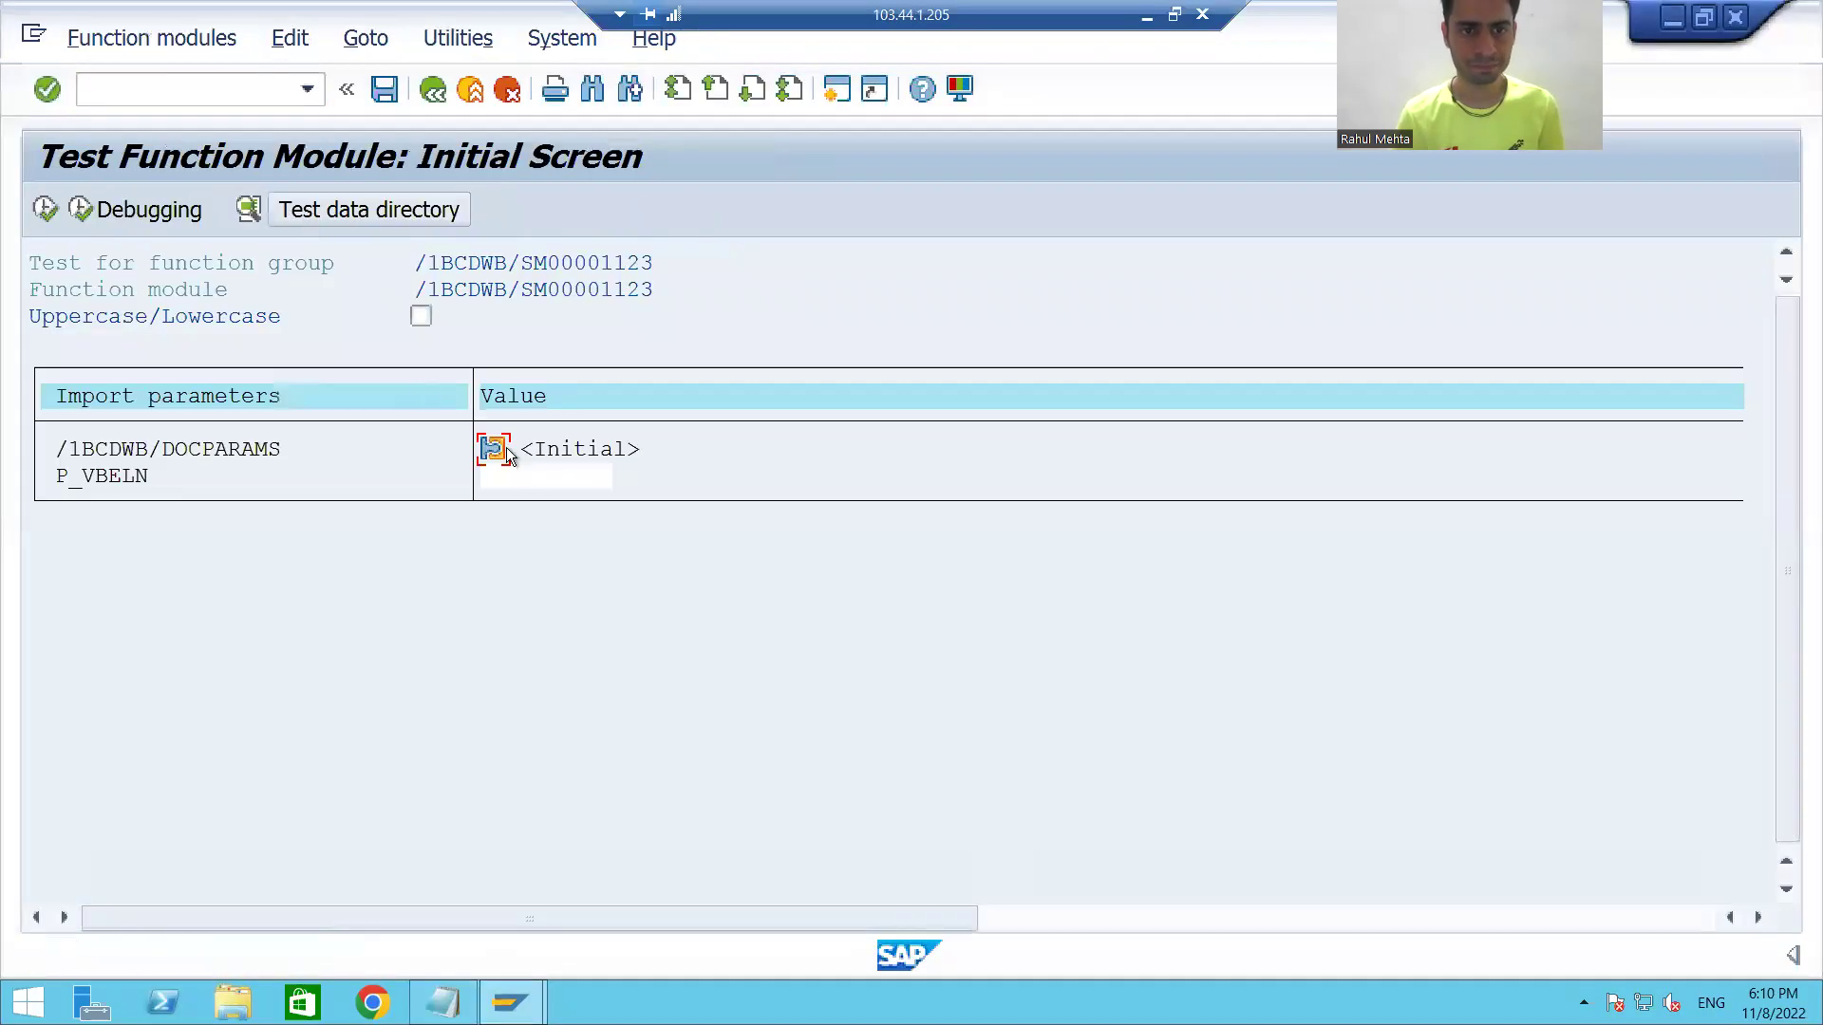
left_click(561, 484)
type("497")
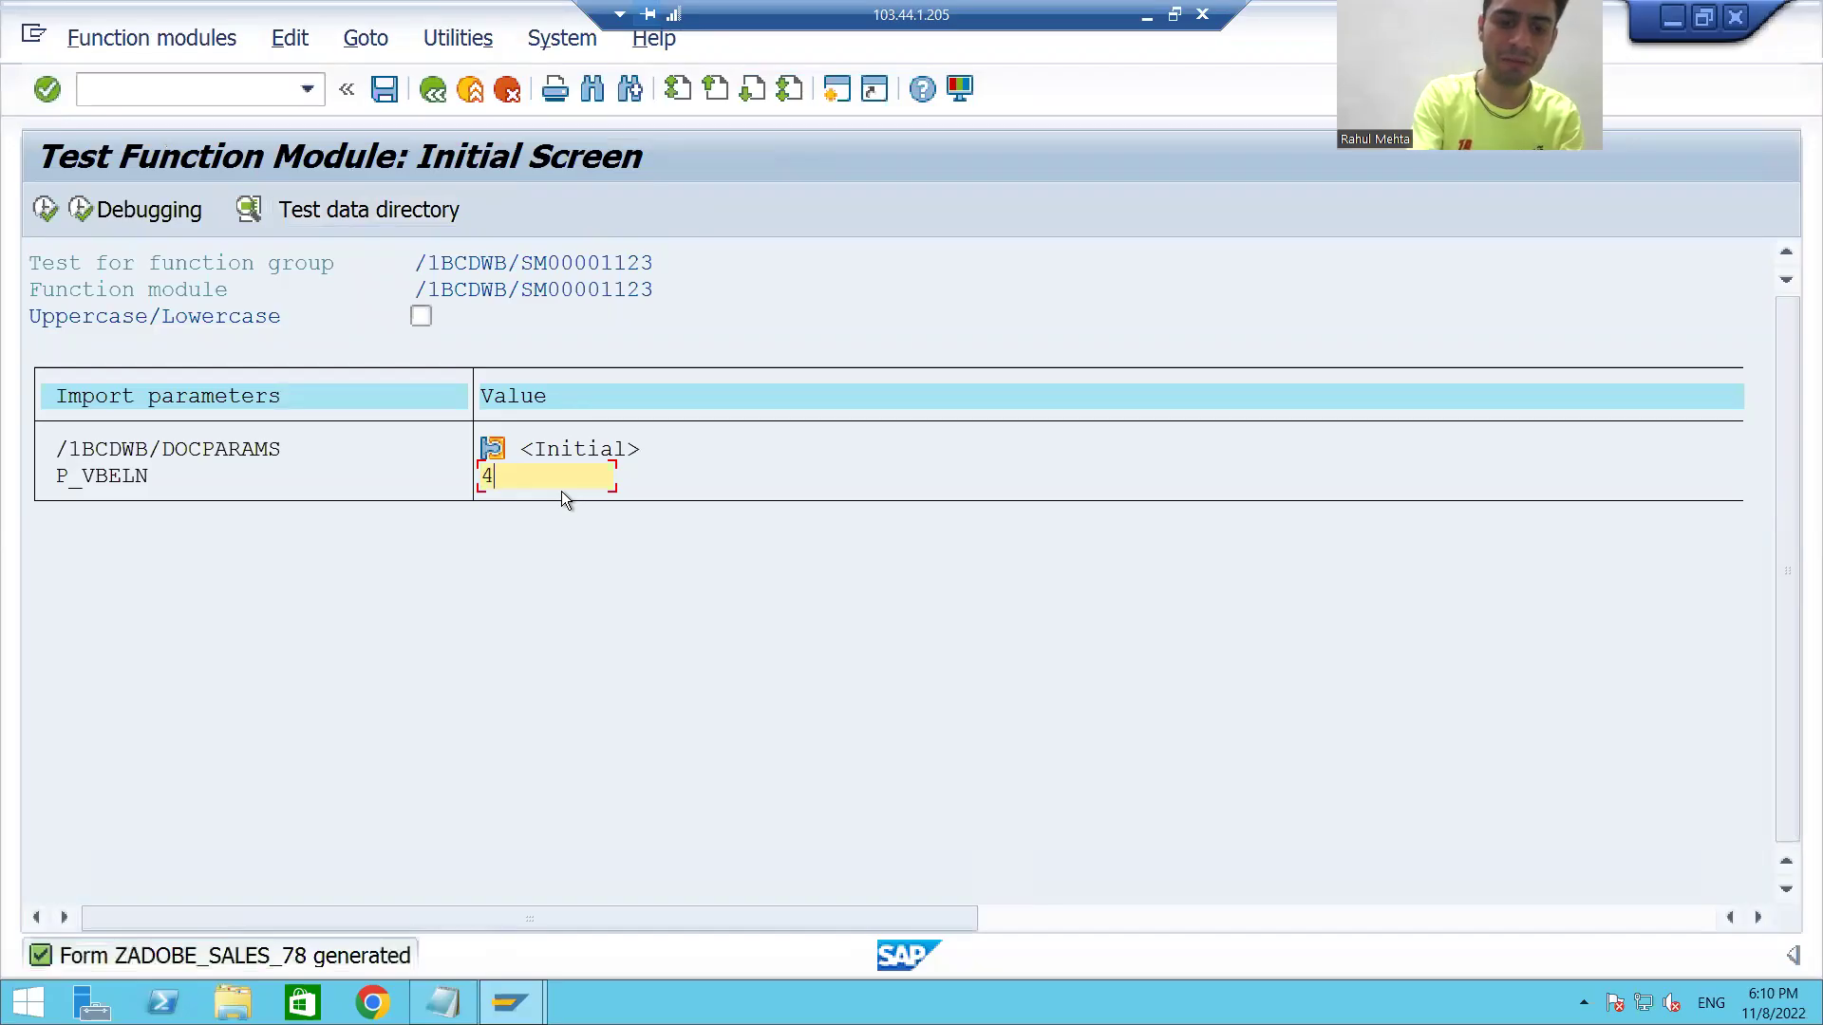
left_click(34, 210)
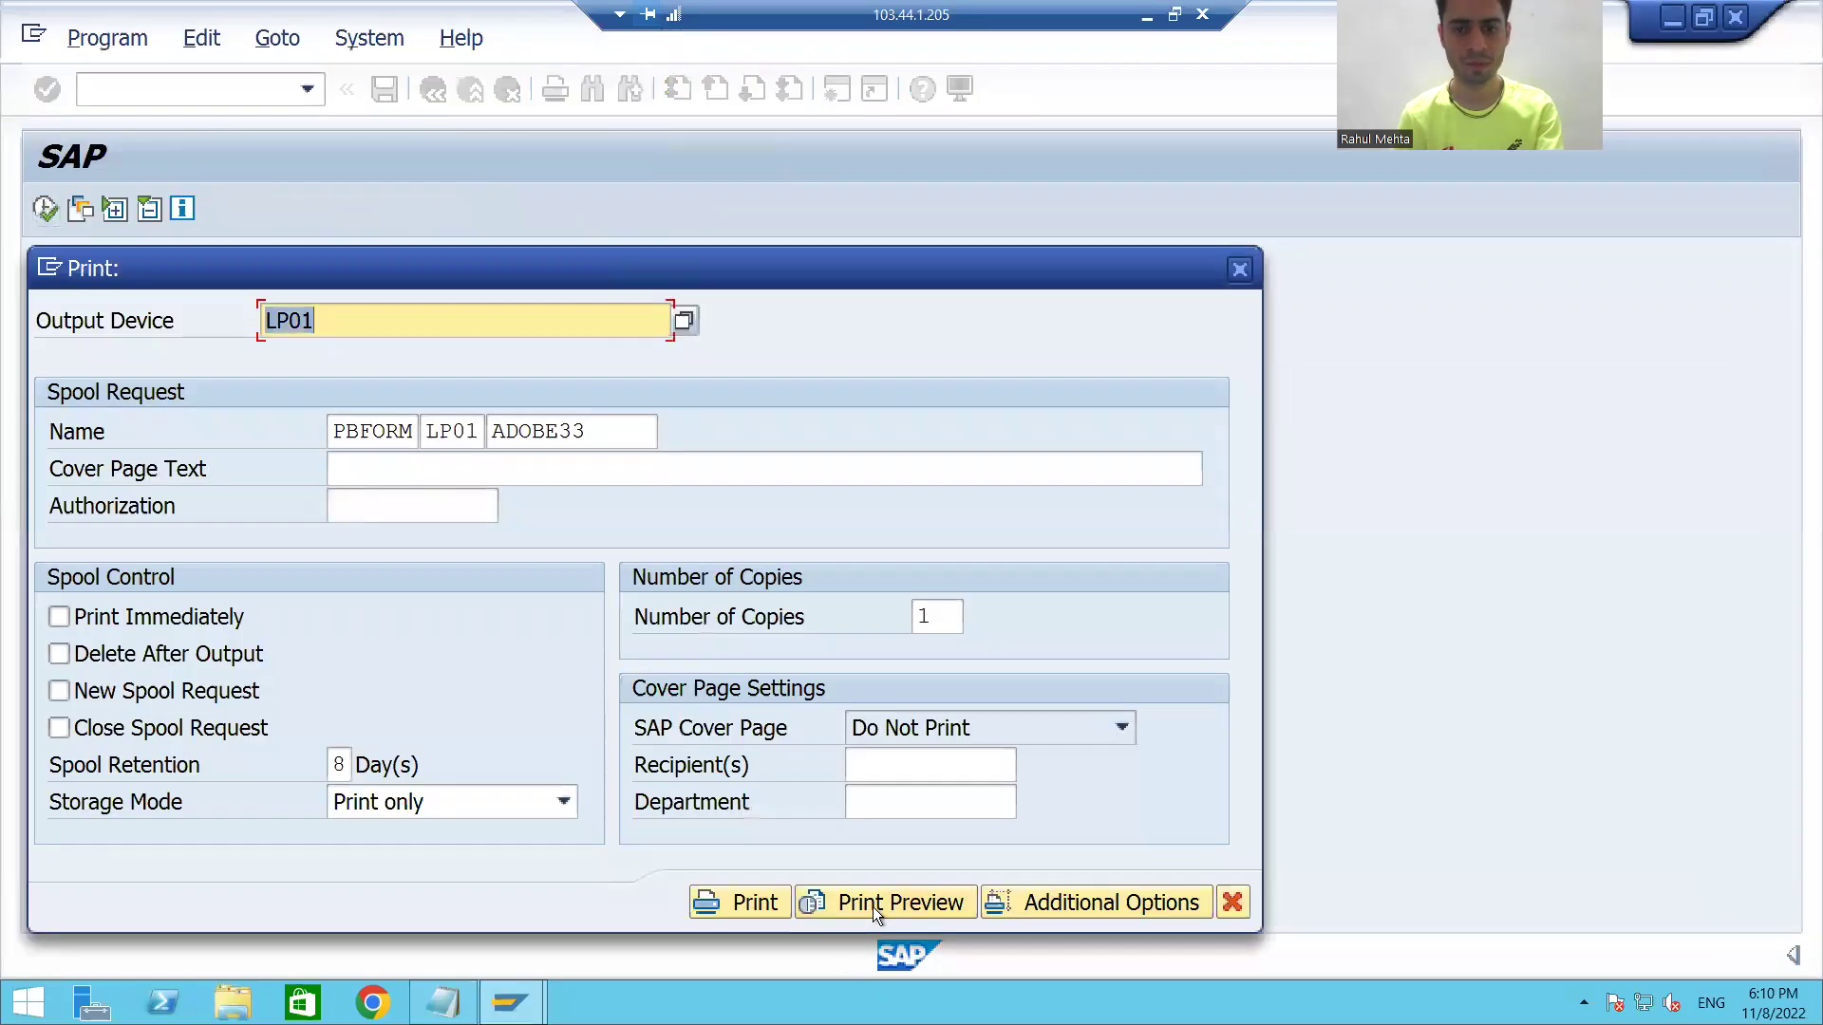
left_click(873, 911)
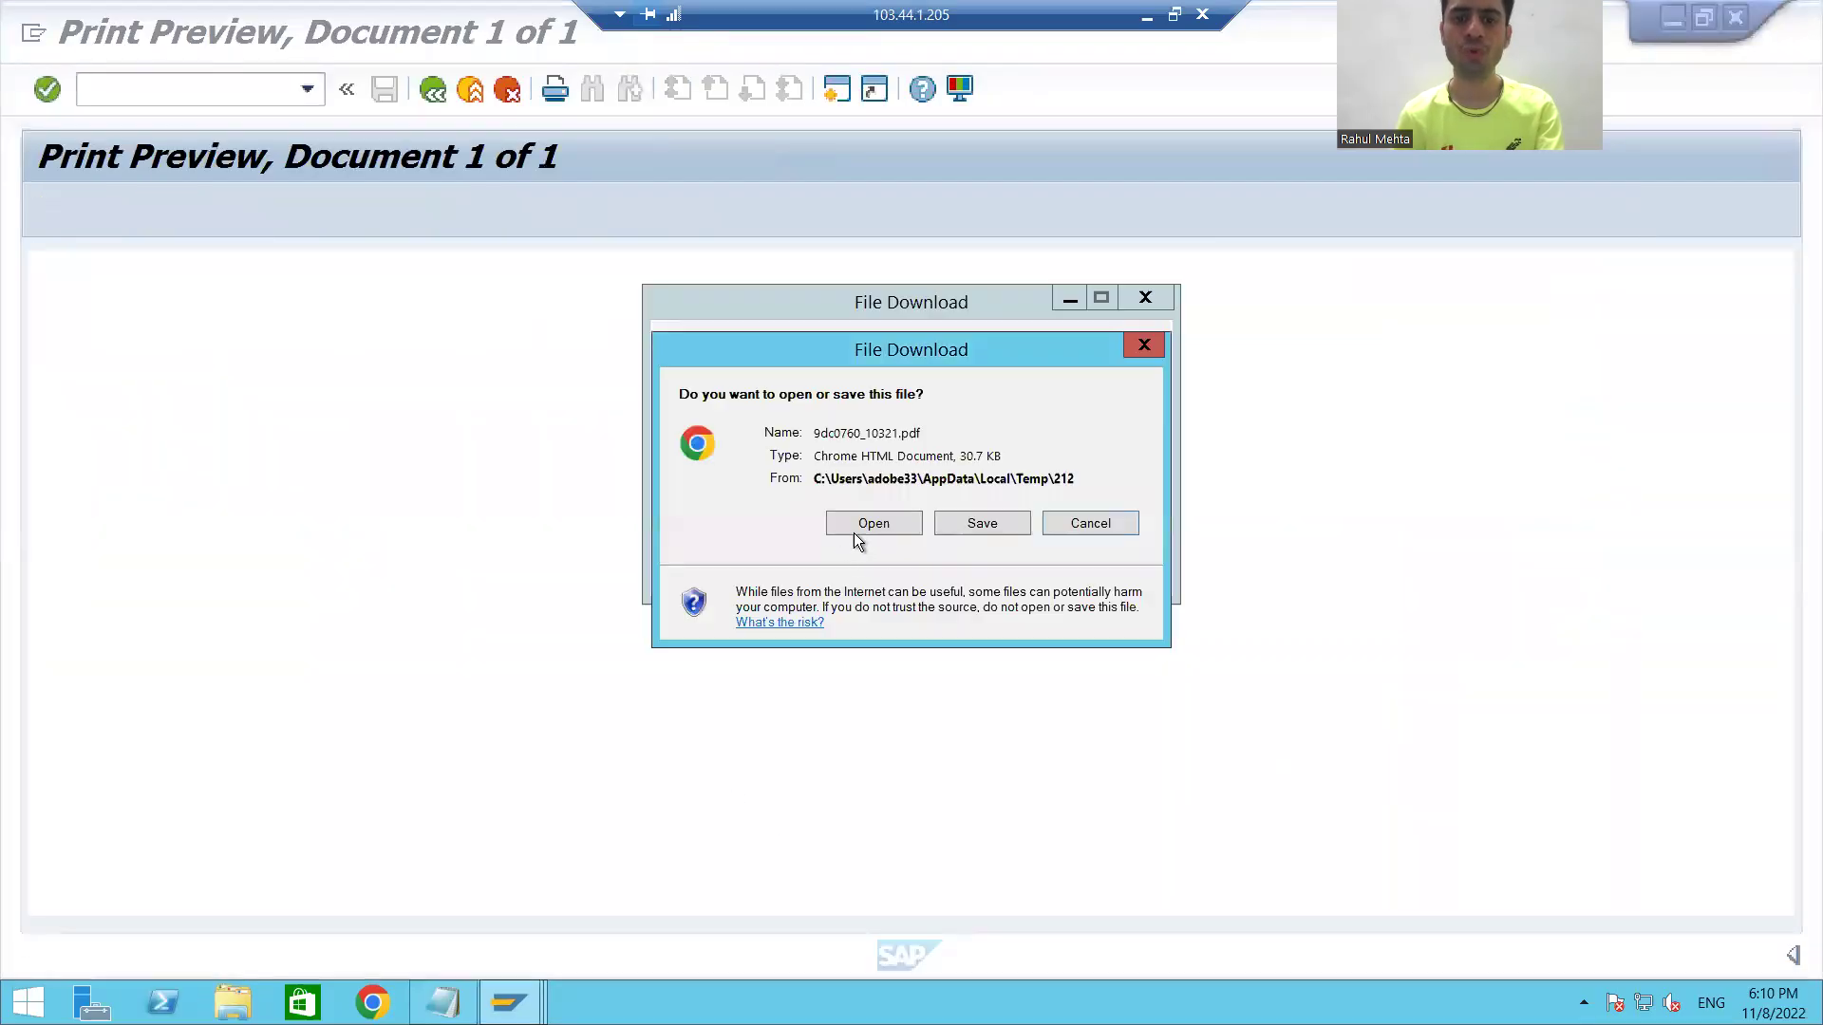
Open PDF 9dc0760_10321.pdf and scroll its four pages, checking 'Page n of 4' under the logo.
left_click(866, 524)
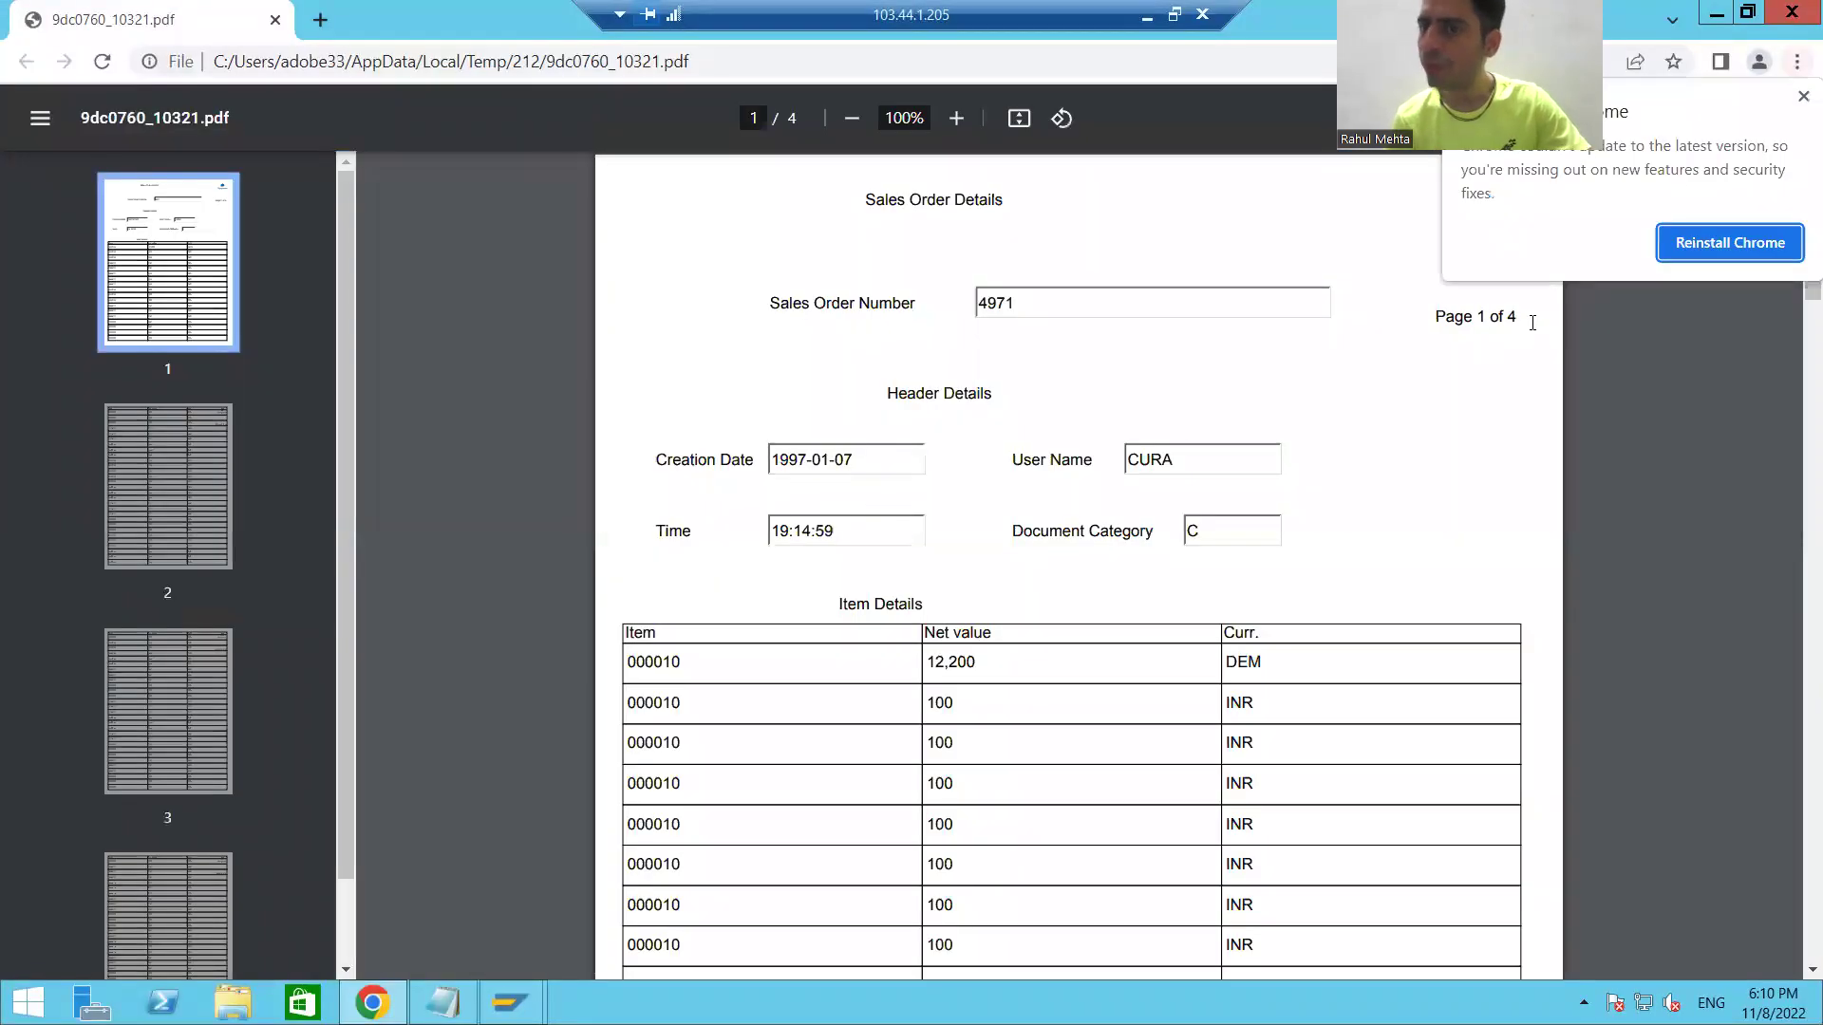
left_click(1802, 96)
scroll(1393, 474, "down", 5)
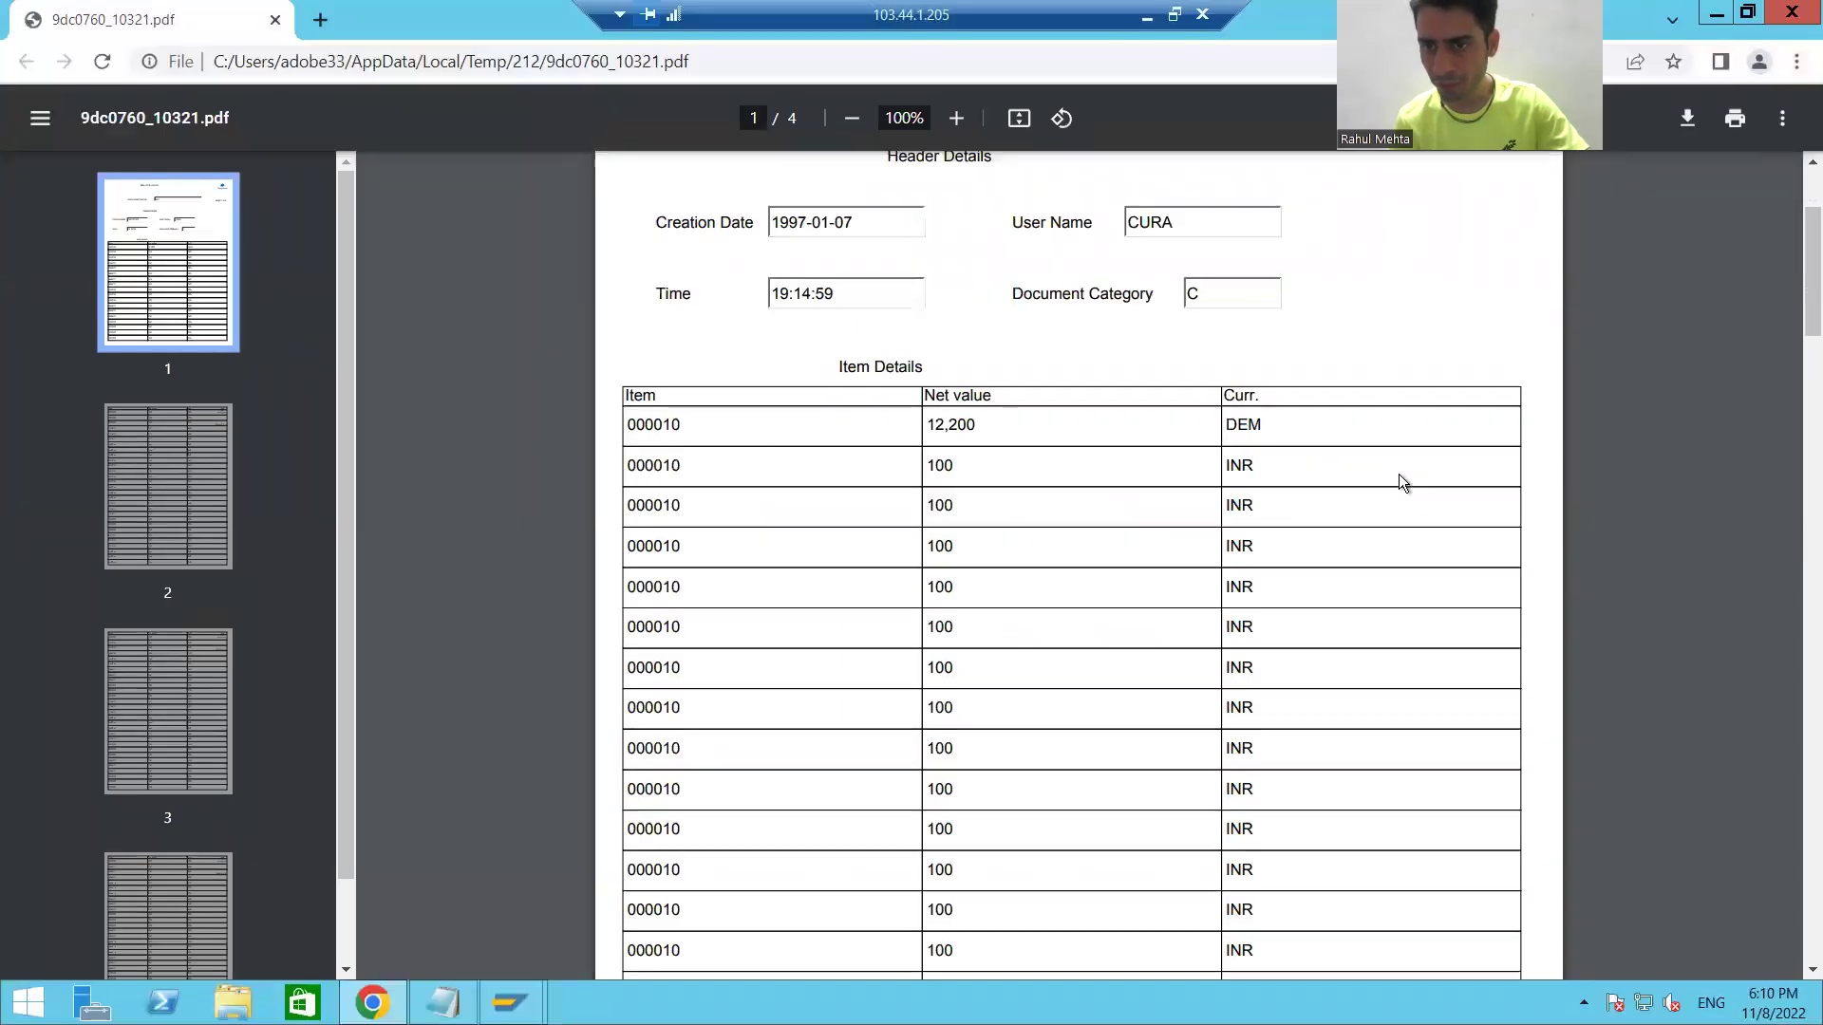
scroll(1401, 475, "down", 4)
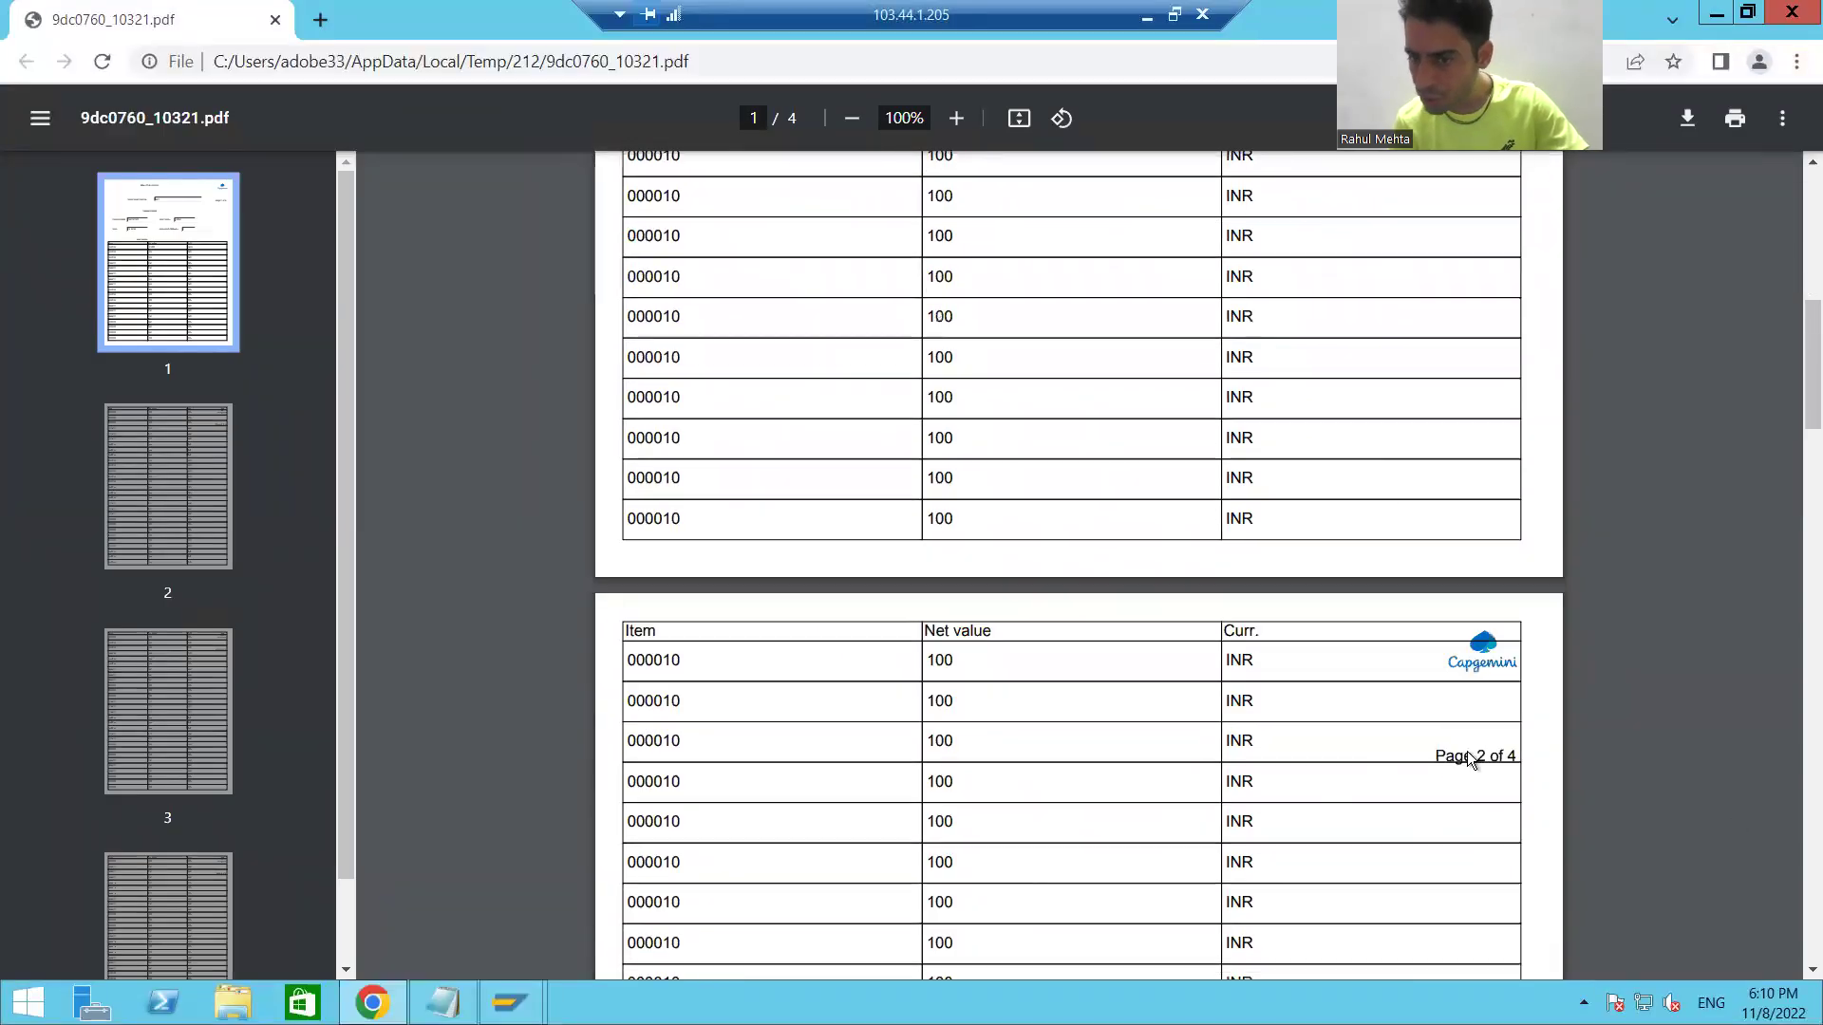
scroll(1468, 754, "down", 13)
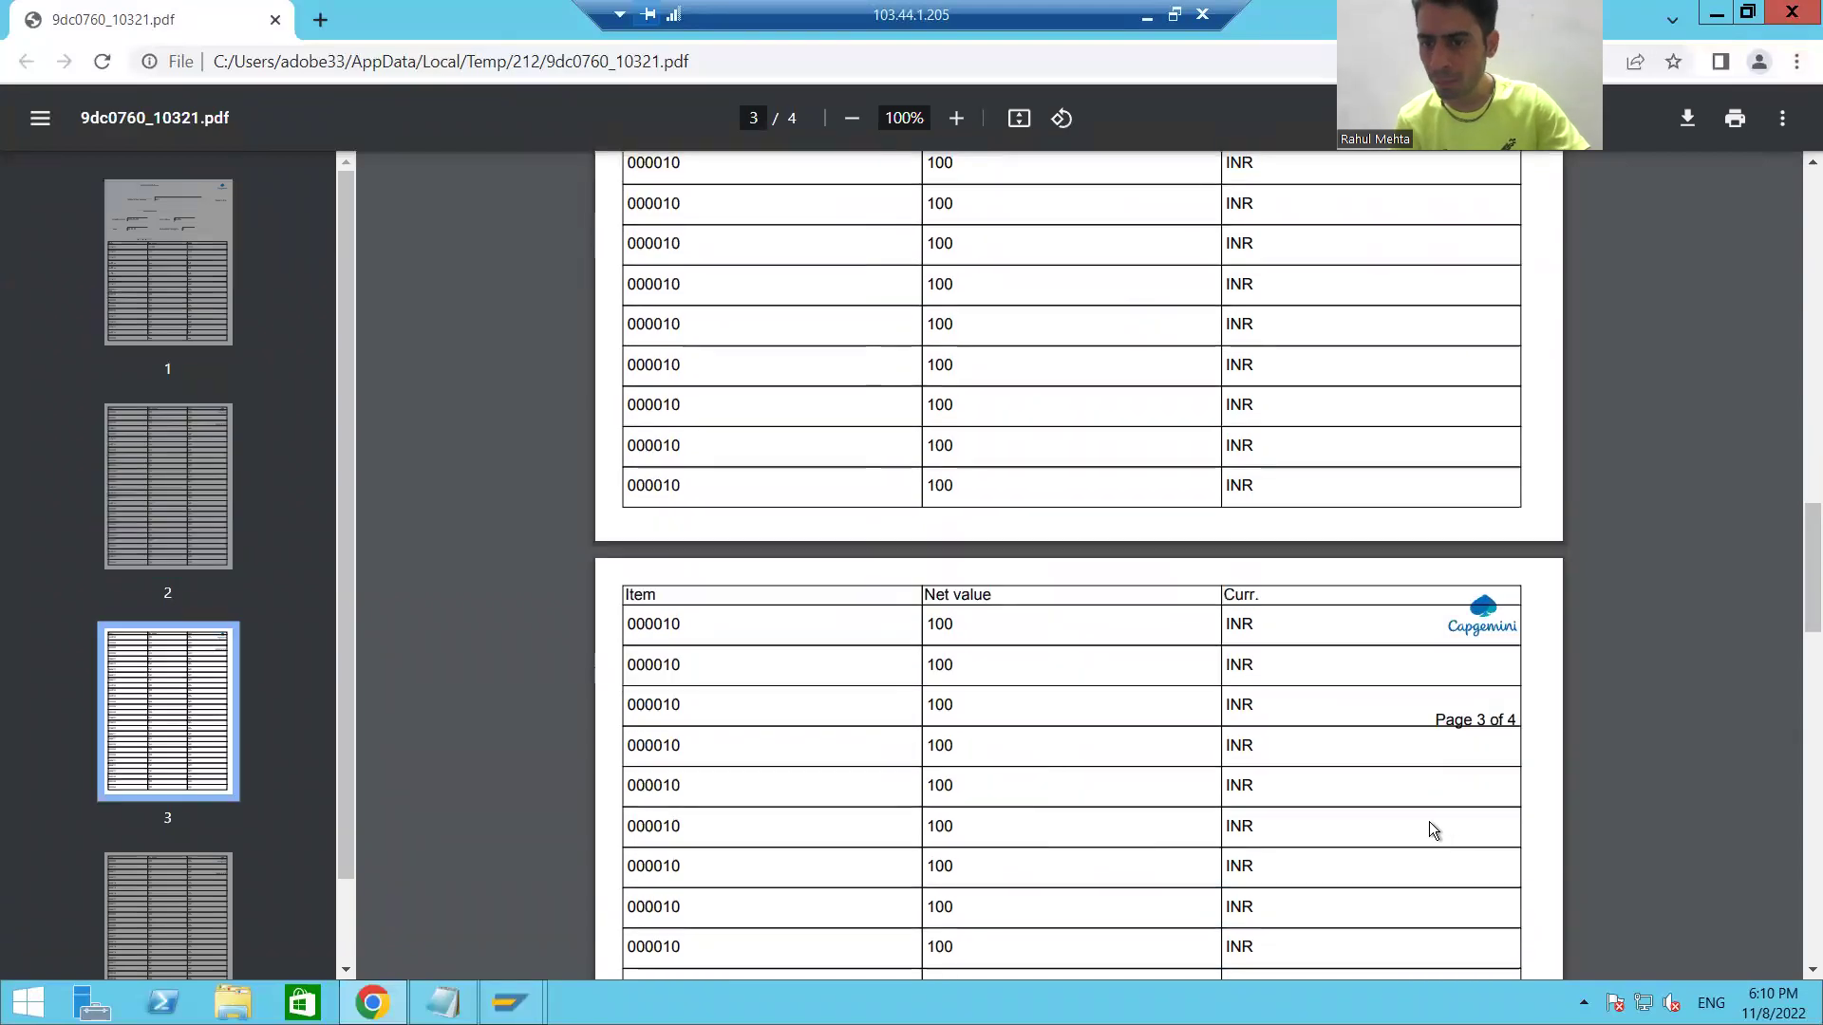
scroll(1506, 777, "down", 5)
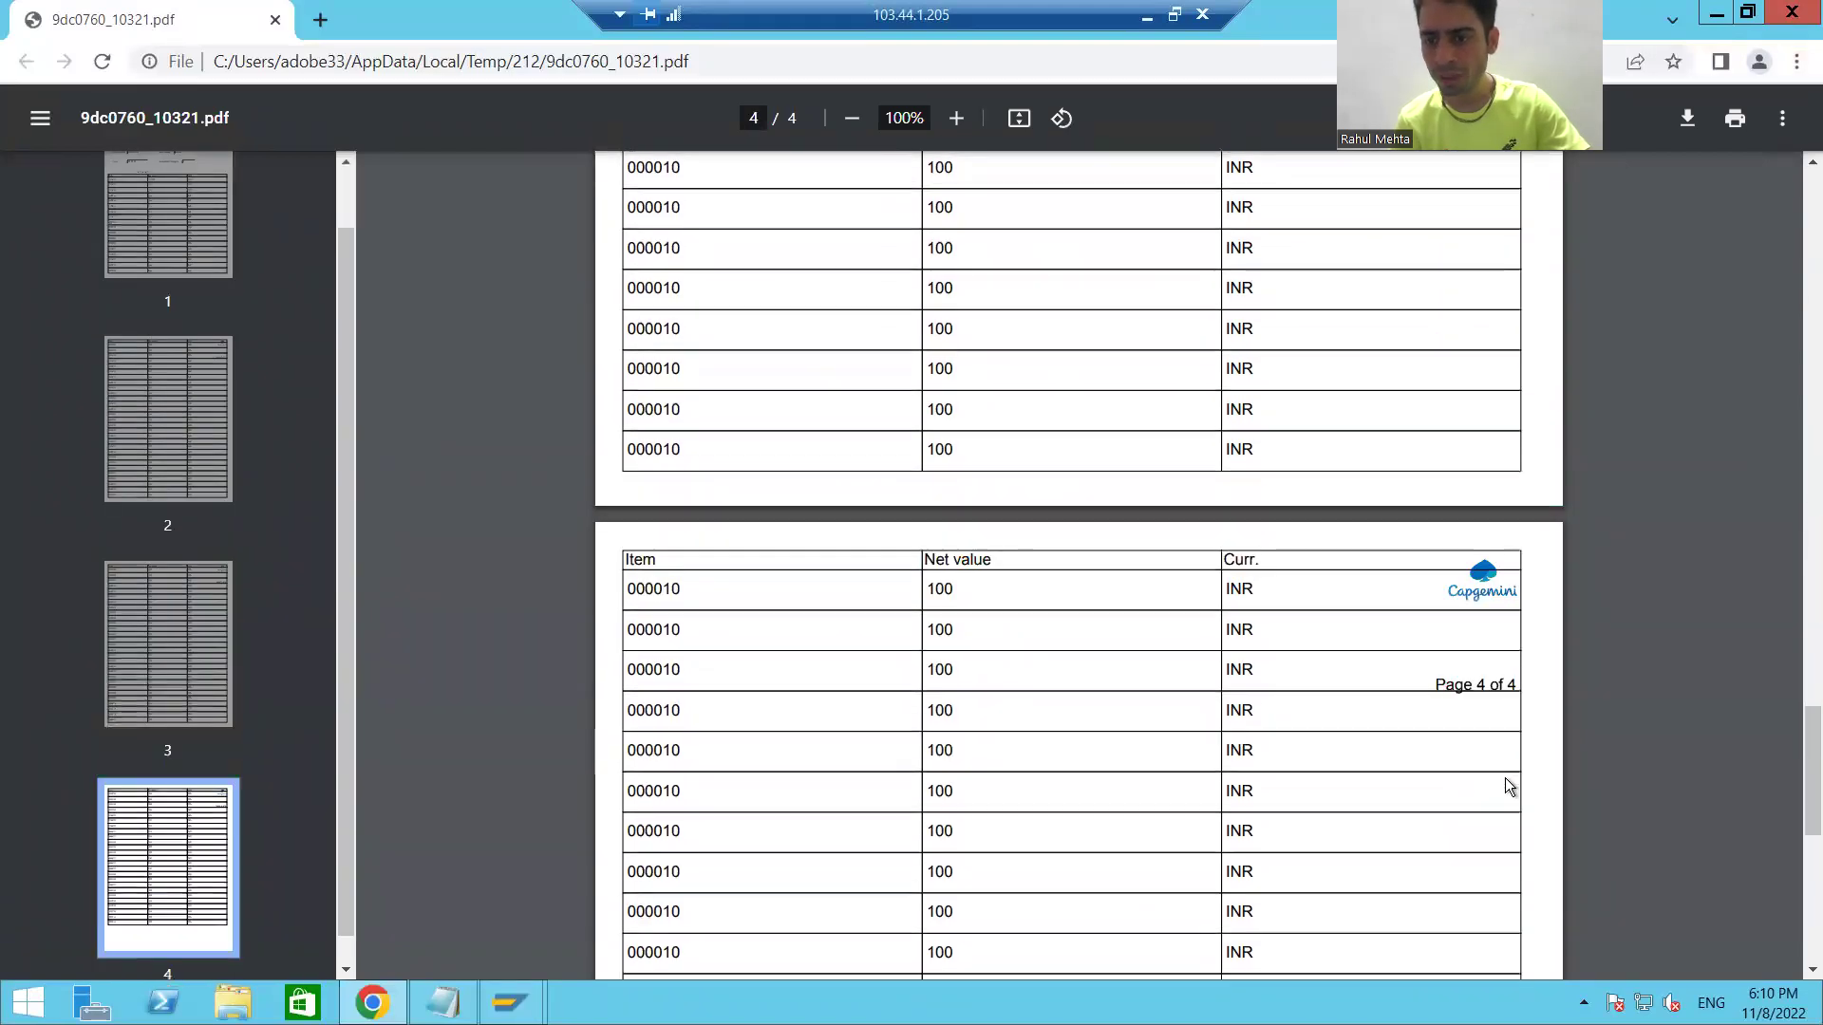
scroll(1479, 608, "up", 15)
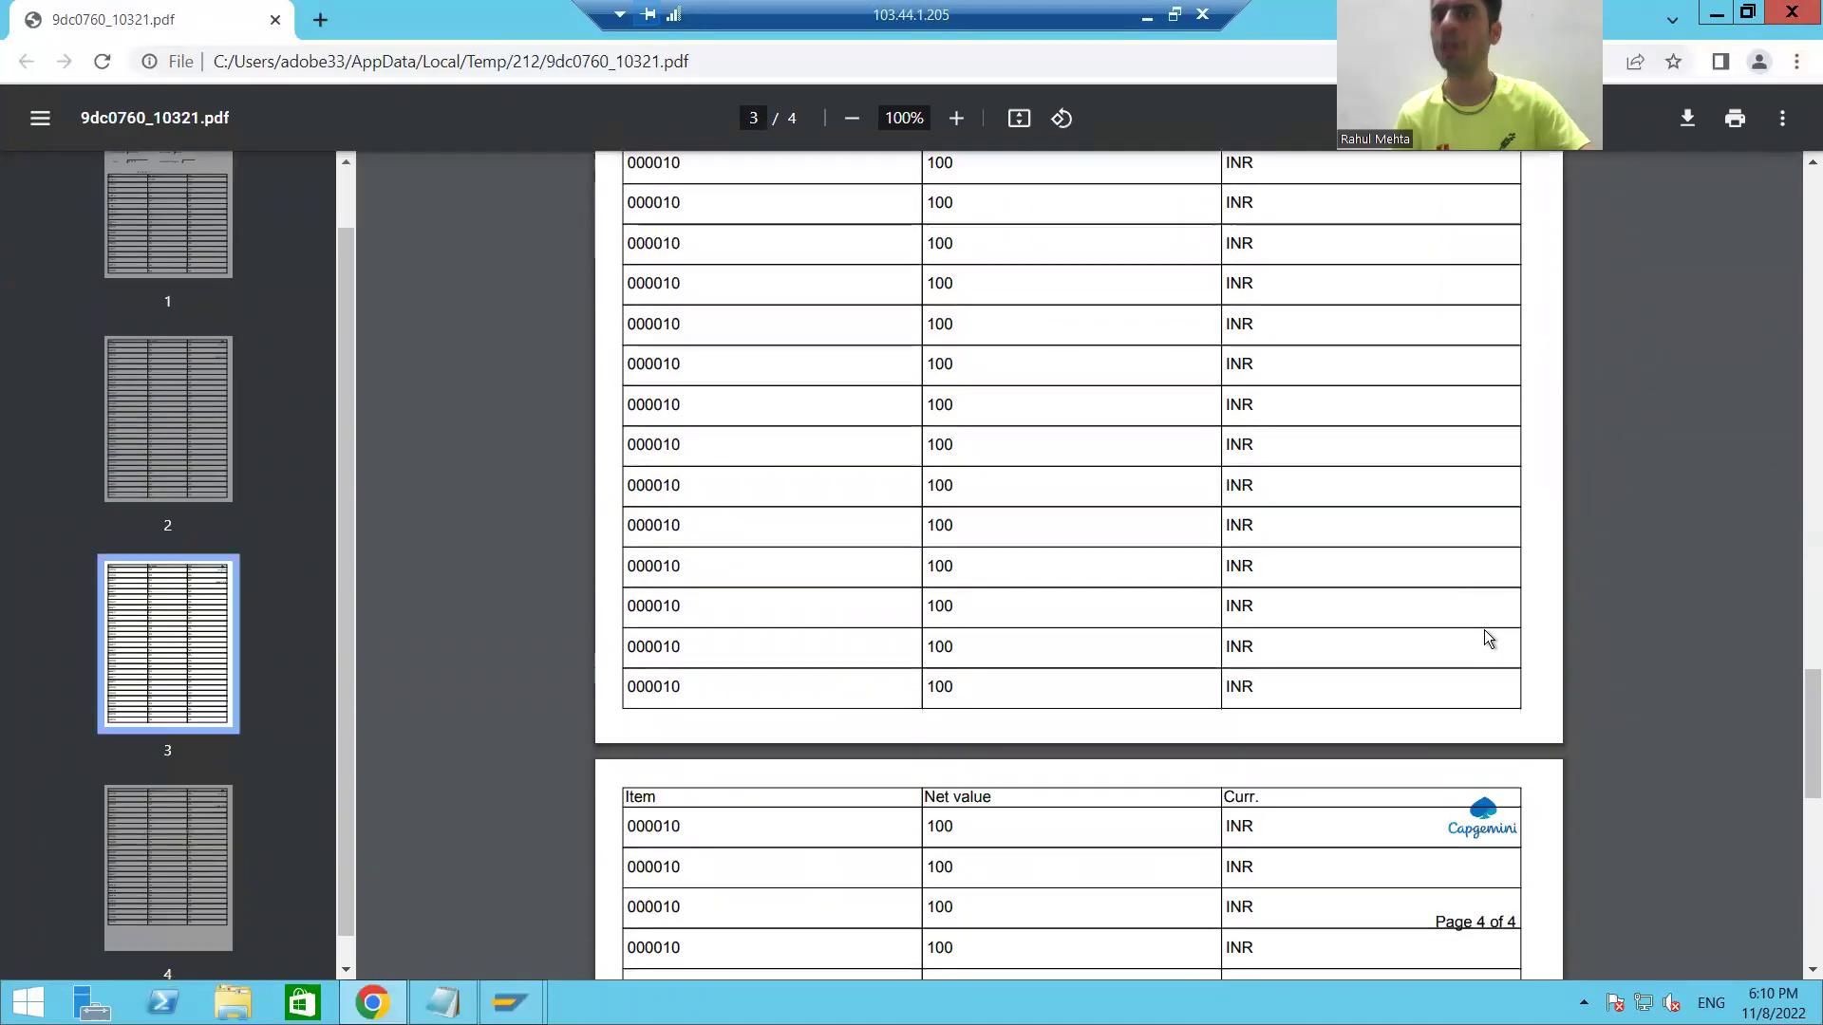
scroll(1476, 638, "up", 20)
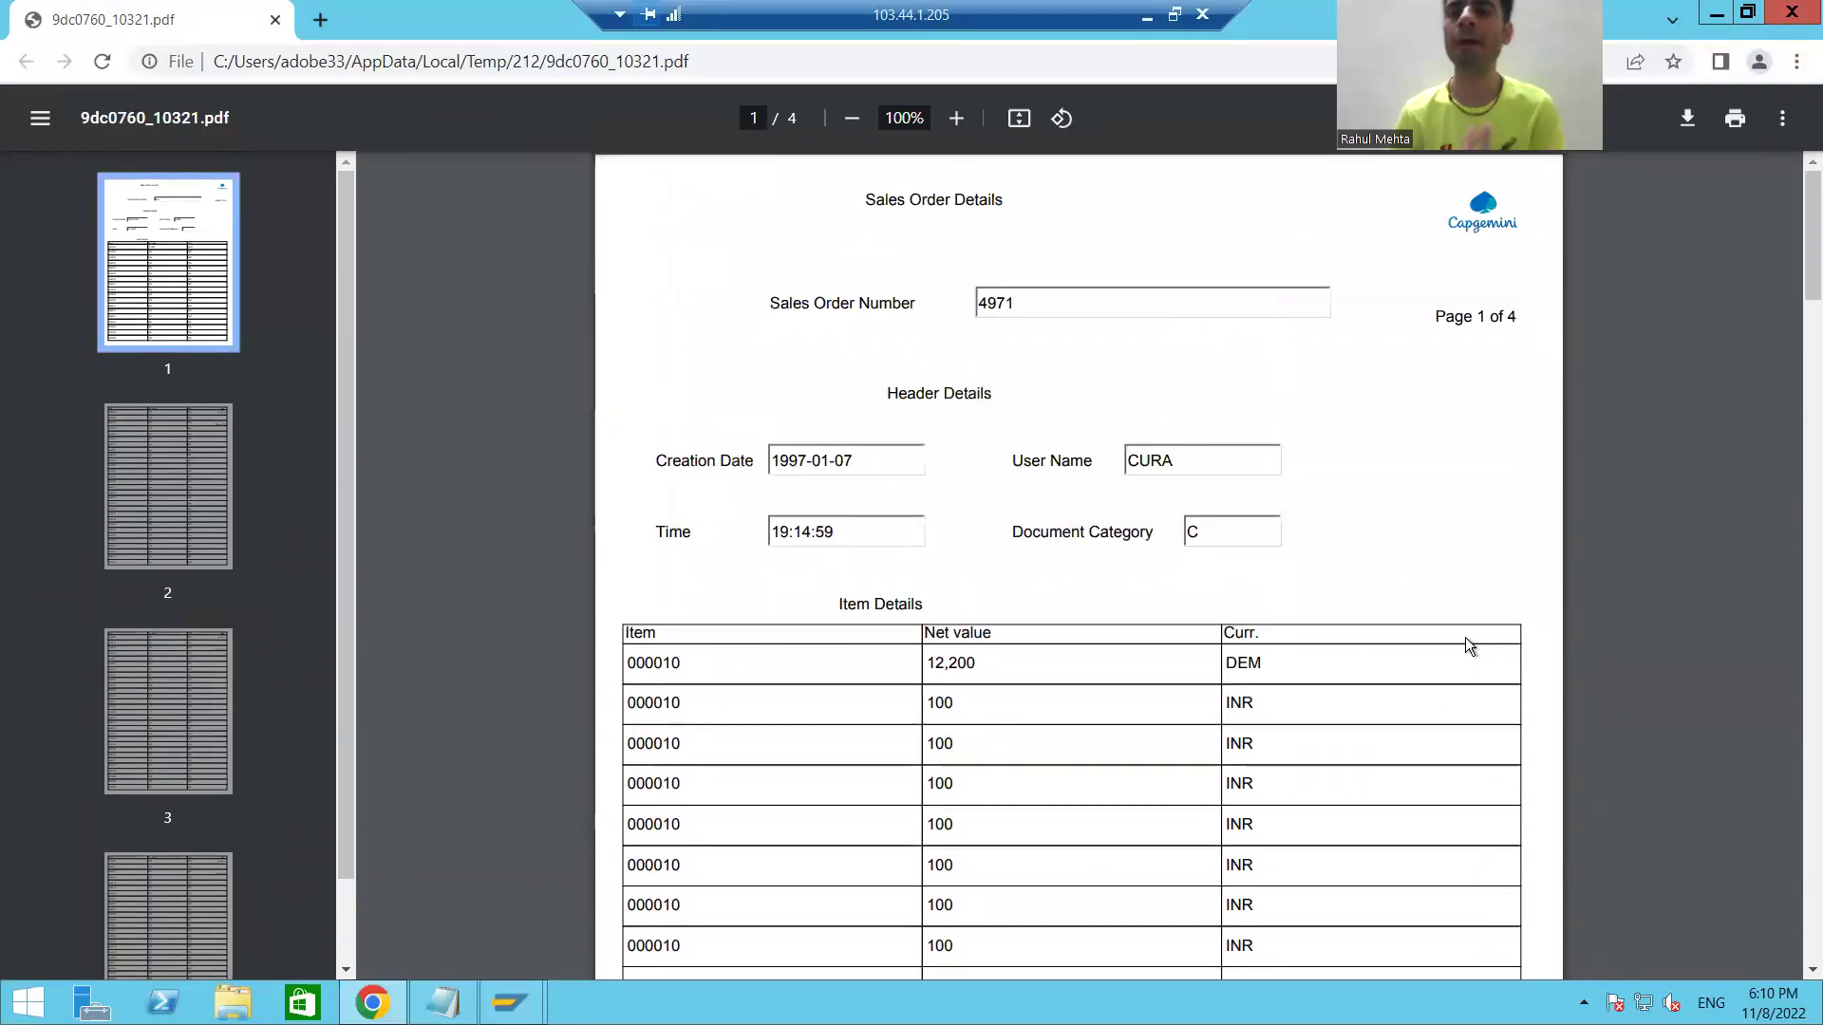